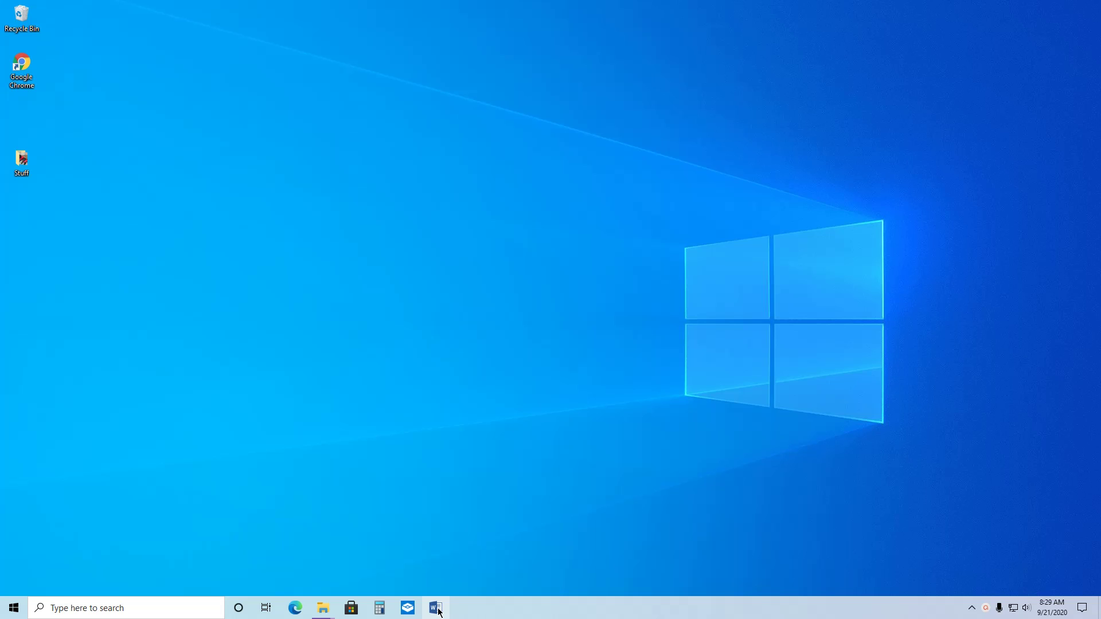
Find Word 2016 in the installed apps list and pin it to Start
left_click(13, 614)
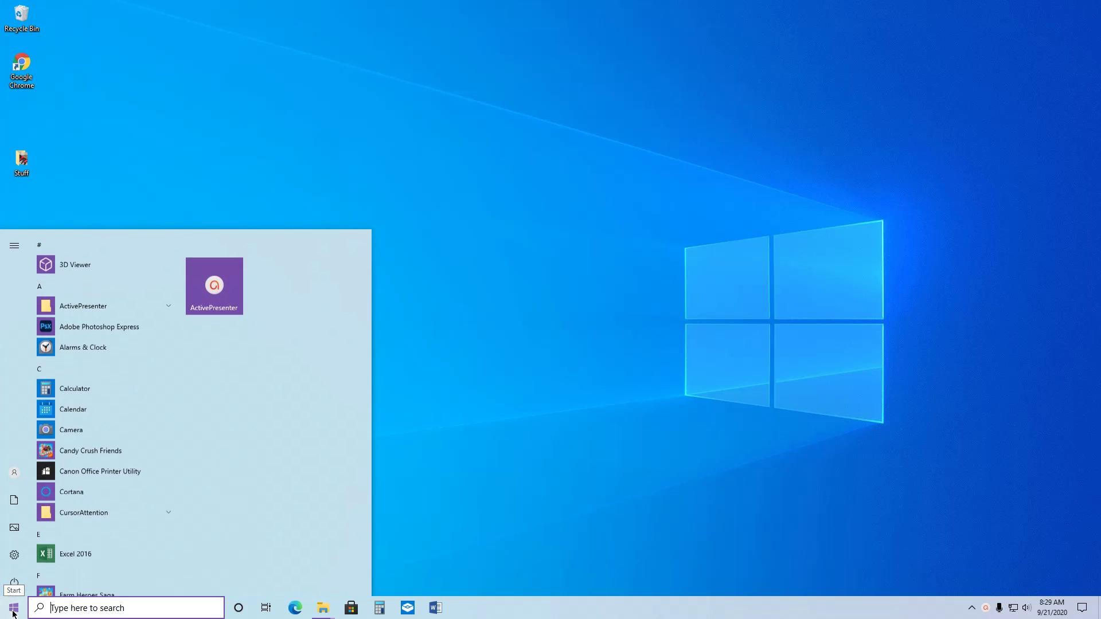
scroll(90, 436, "down", 7)
scroll(87, 440, "down", 10)
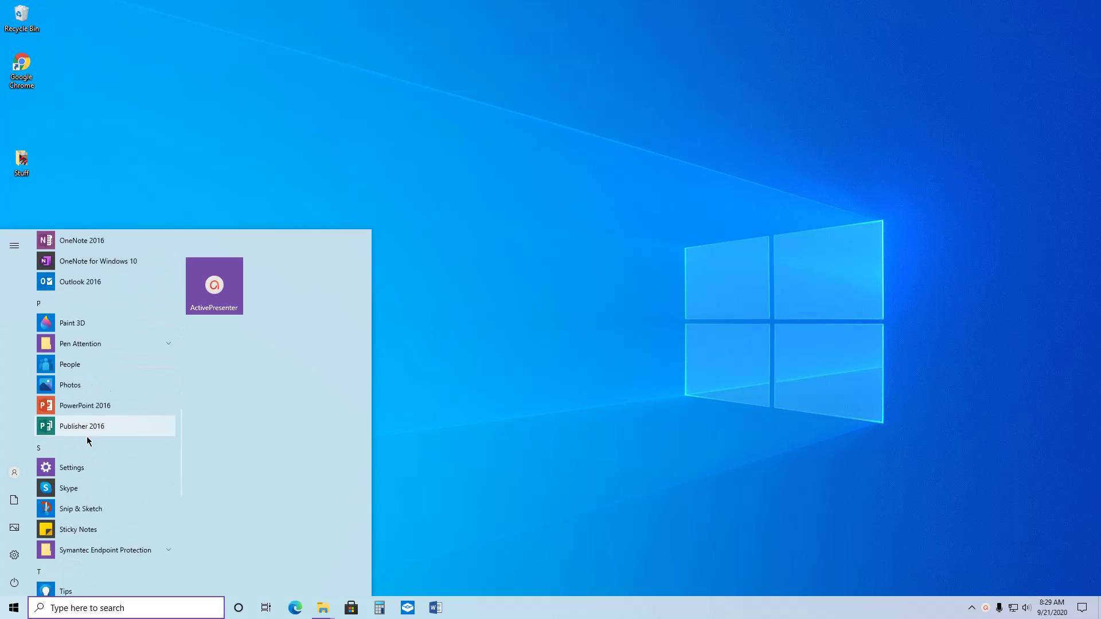
scroll(73, 491, "down", 2)
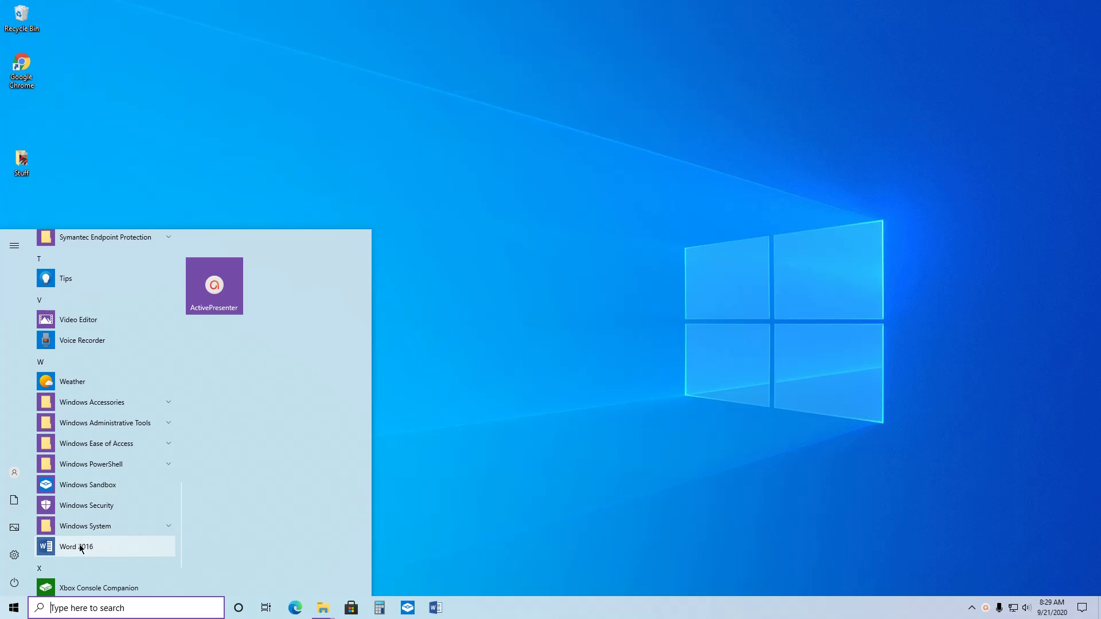
right_click(81, 547)
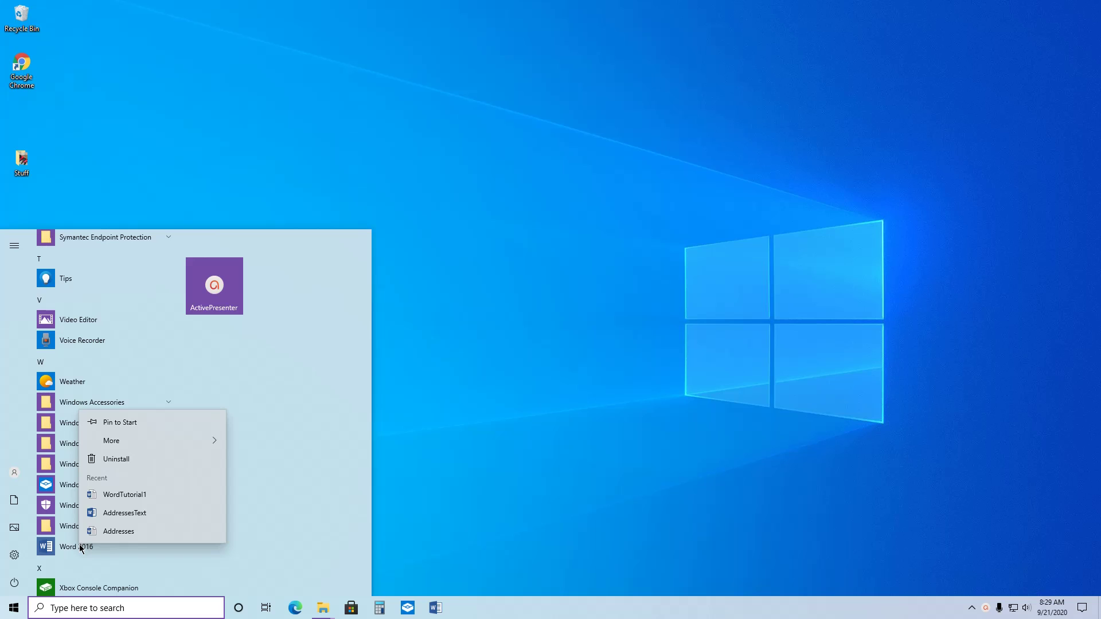
left_click(128, 422)
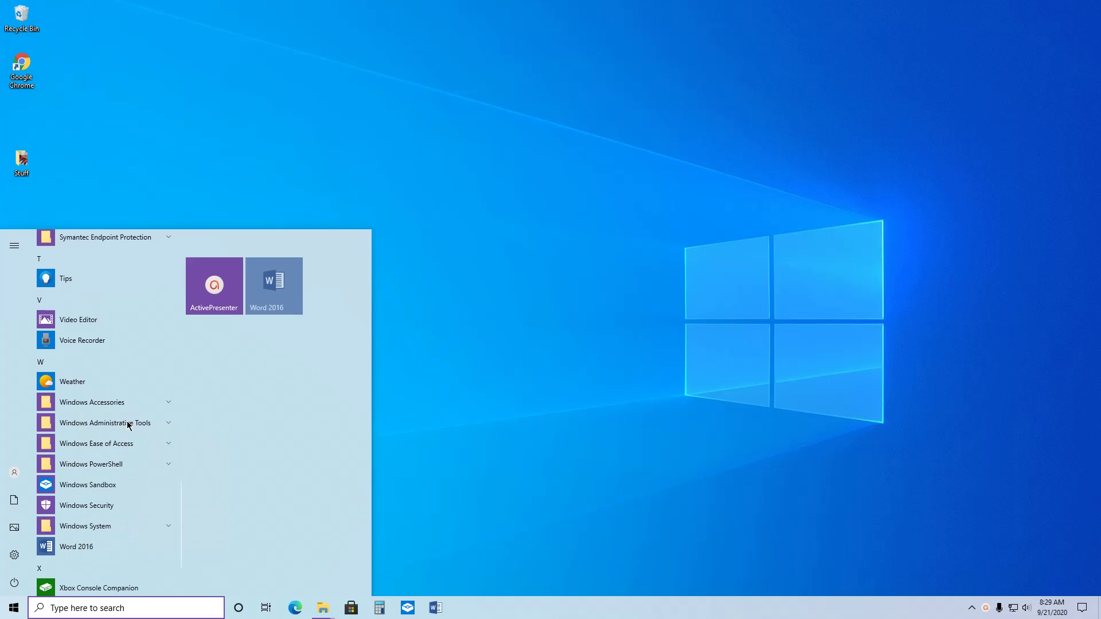
right_click(272, 300)
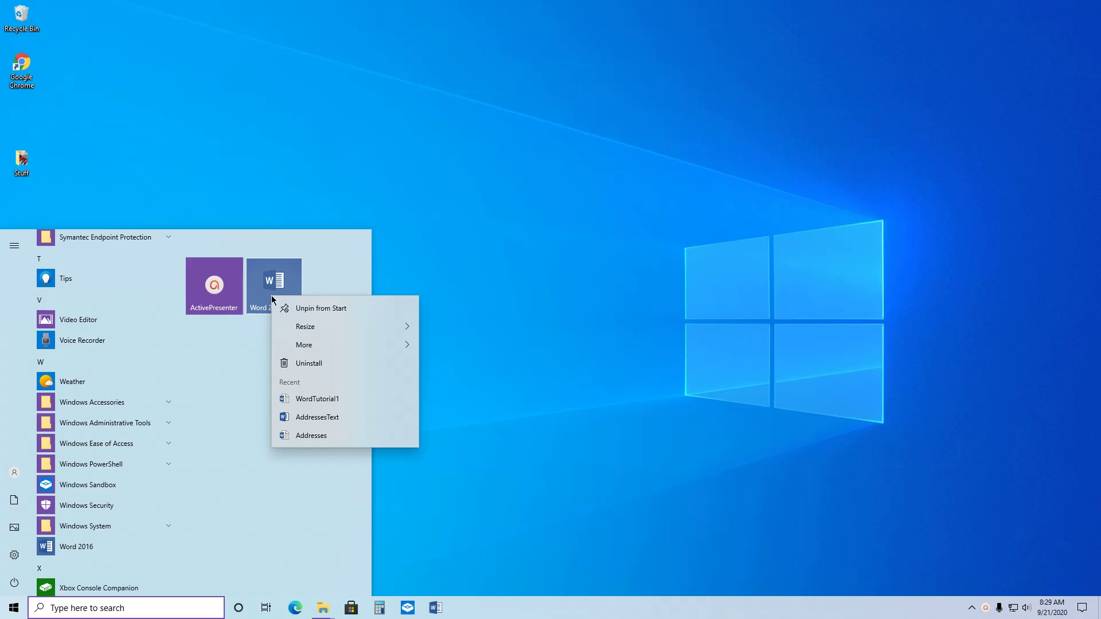
mouse_move(334, 347)
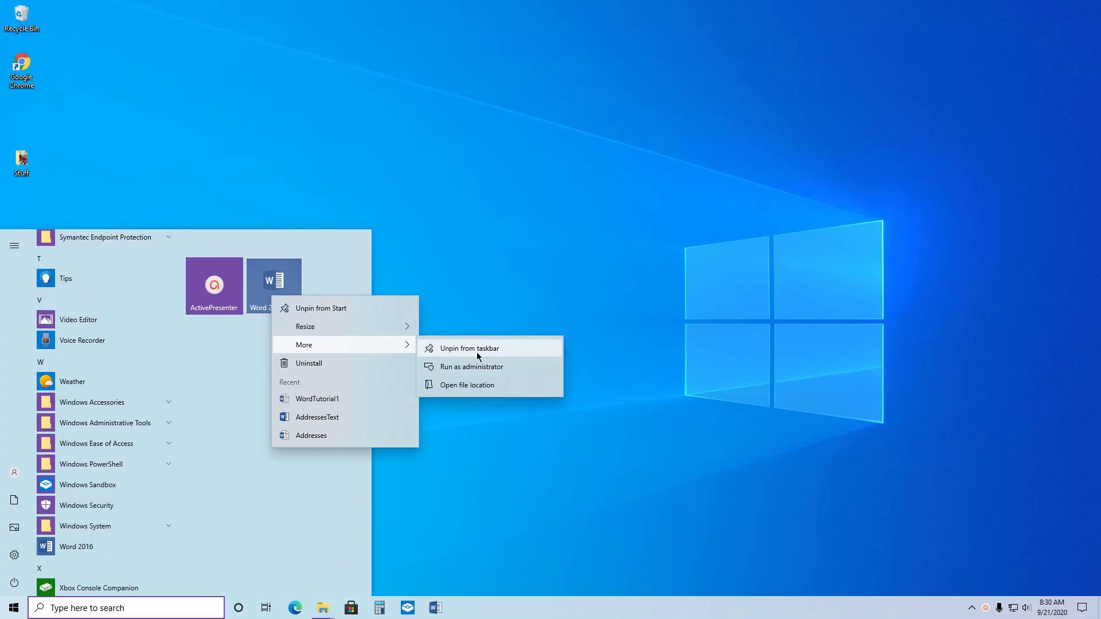
left_click(428, 479)
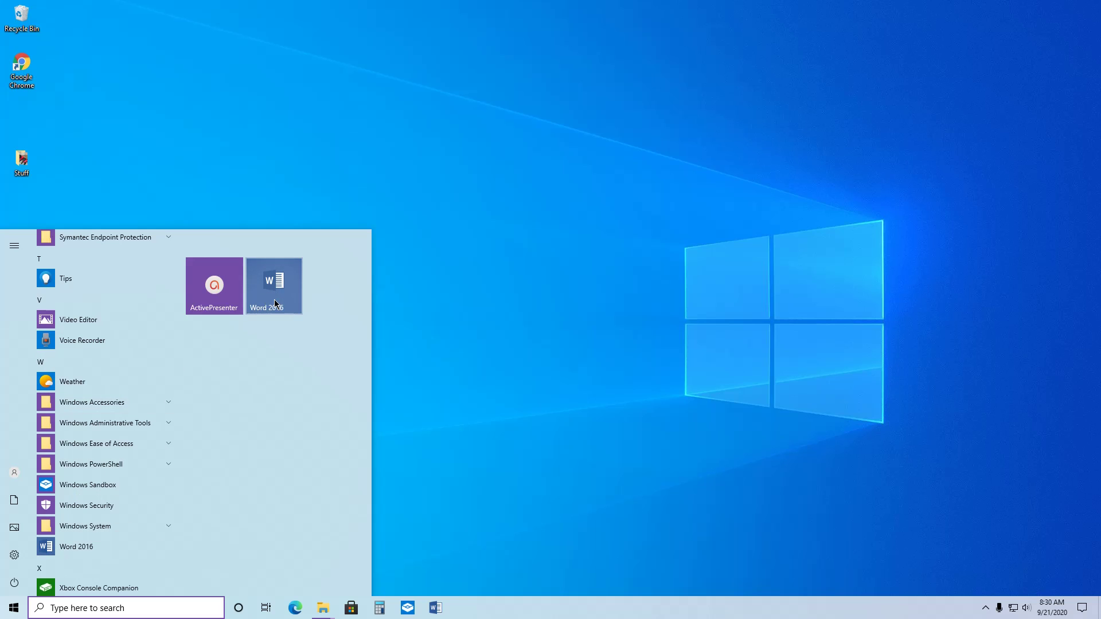
Create a desktop shortcut from the Word 2016 Start tile and launch Word with it
left_click_drag(273, 304, 228, 41)
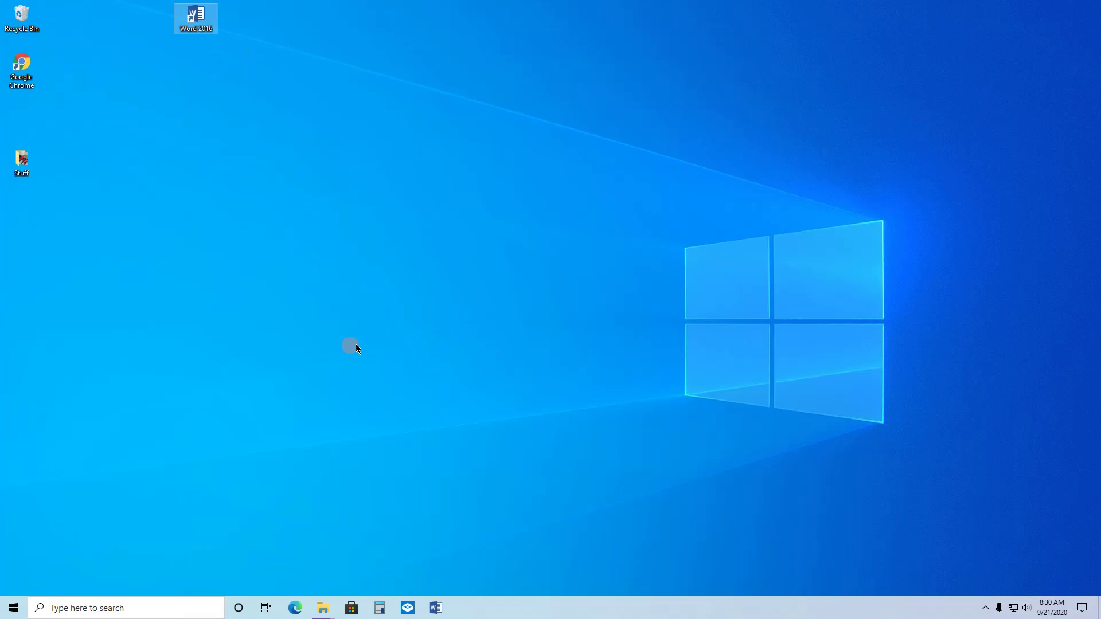
double_click(203, 17)
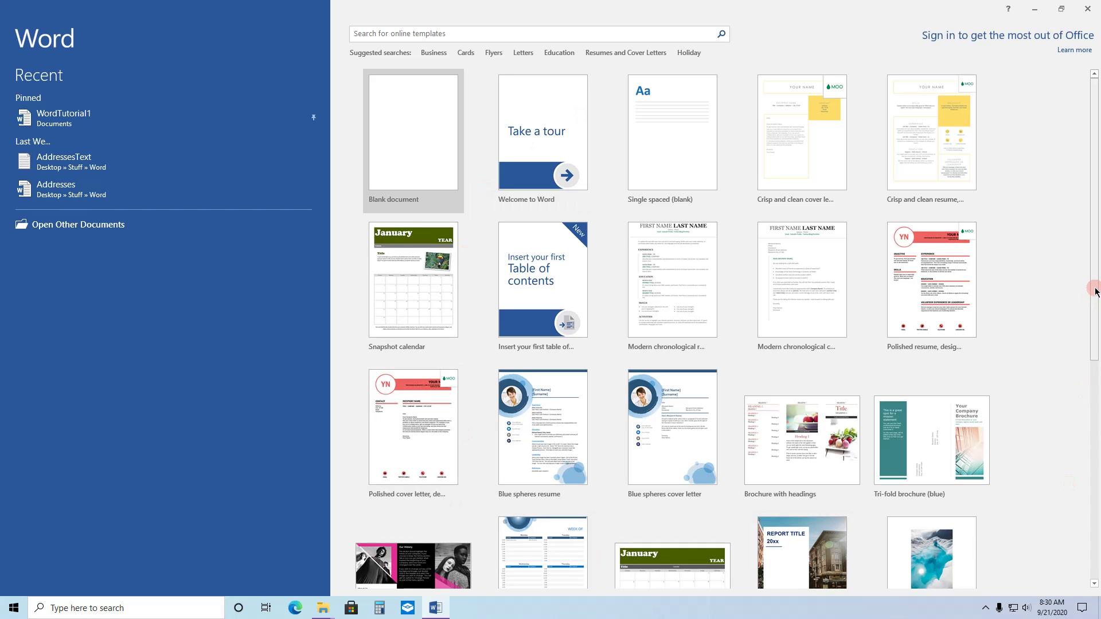
Look through the featured templates and the Flyers and Education template categories, returning to Word's start screen
left_click_drag(1096, 289, 1087, 214)
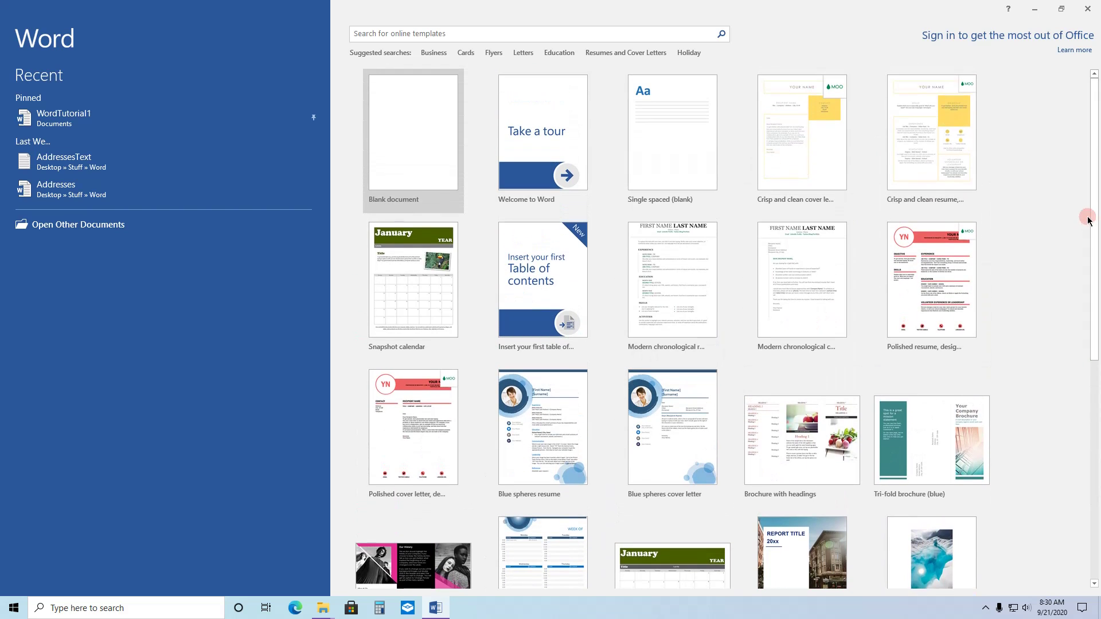
left_click(492, 52)
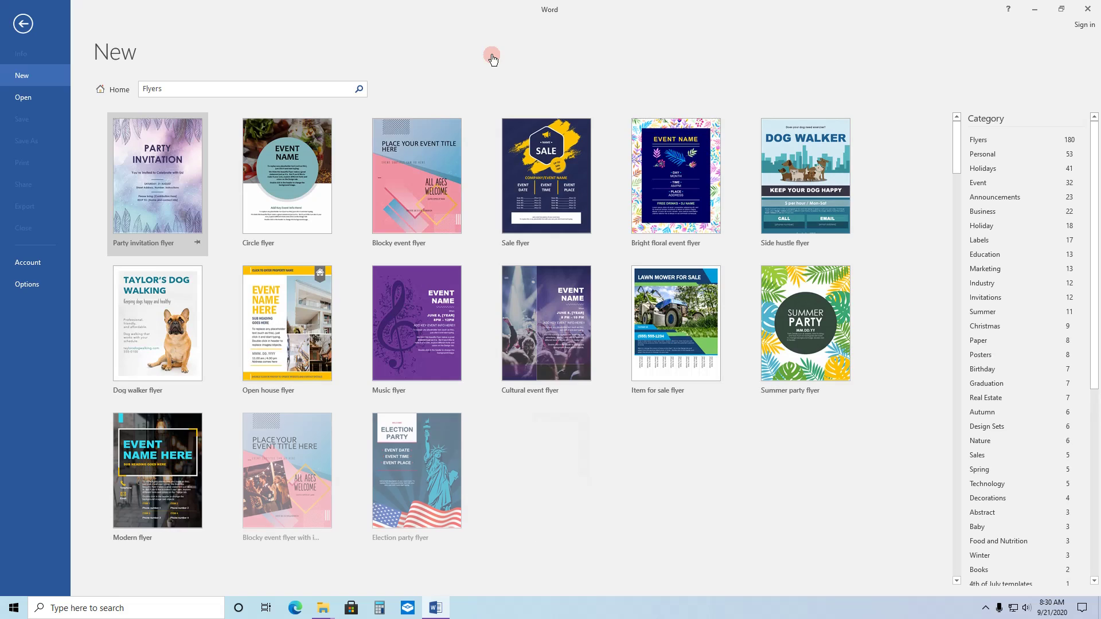
left_click(23, 24)
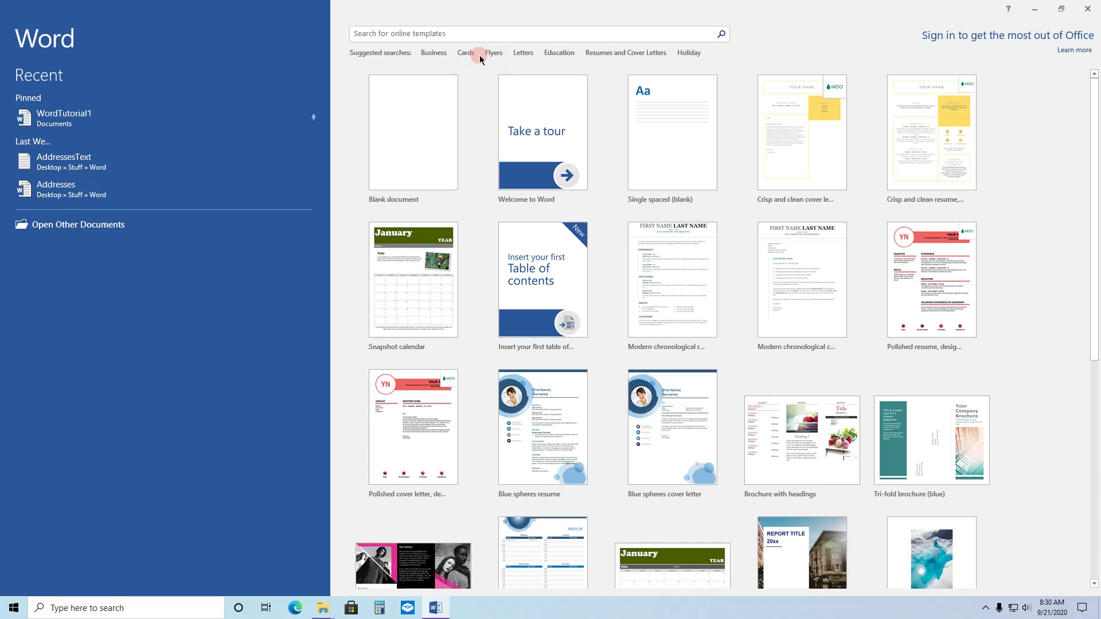
left_click(559, 54)
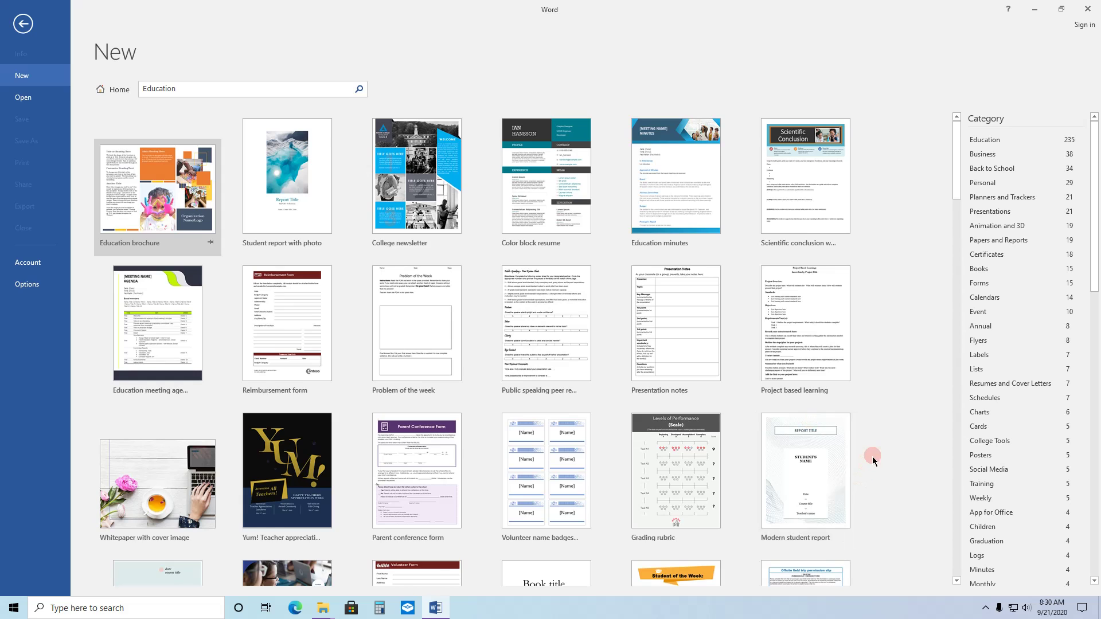
scroll(868, 453, "down", 5)
scroll(866, 447, "down", 2)
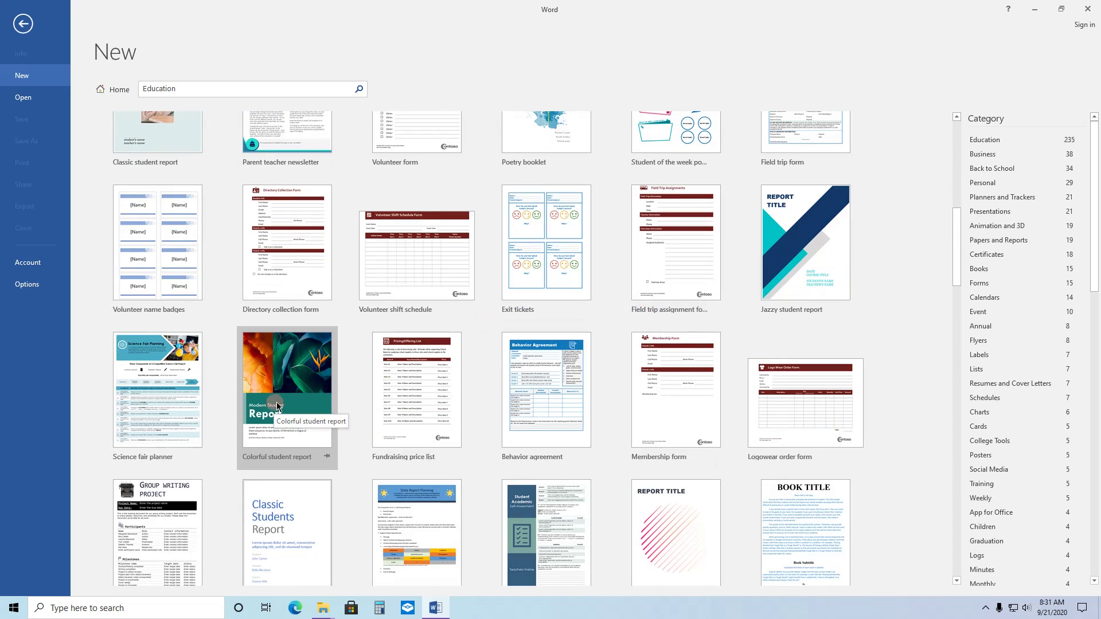
scroll(482, 447, "down", 2)
scroll(483, 455, "down", 8)
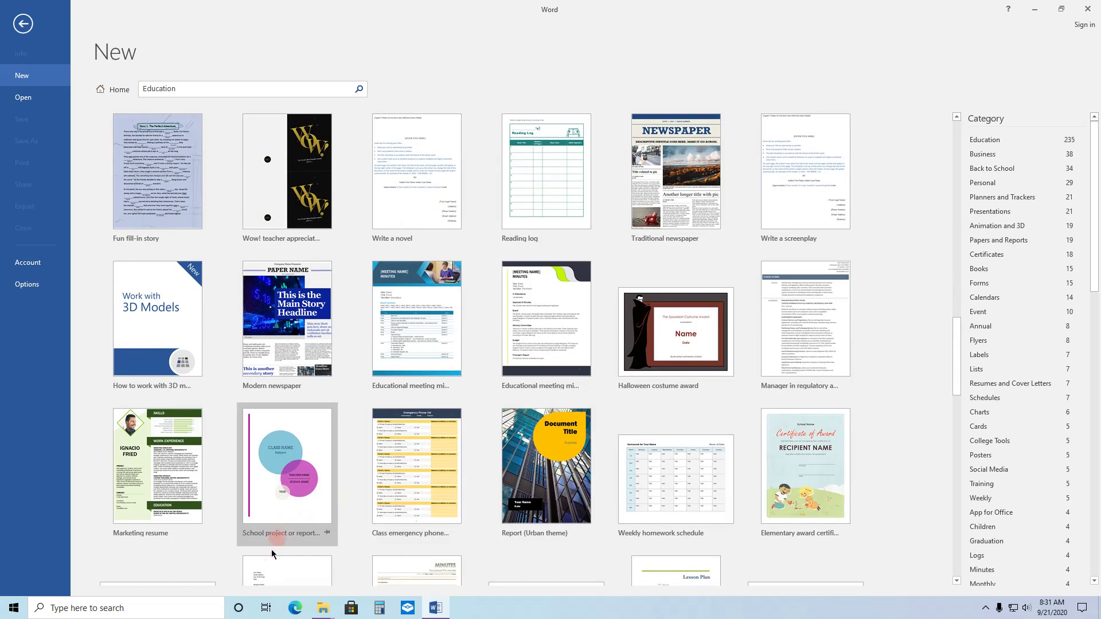
scroll(401, 387, "up", 6)
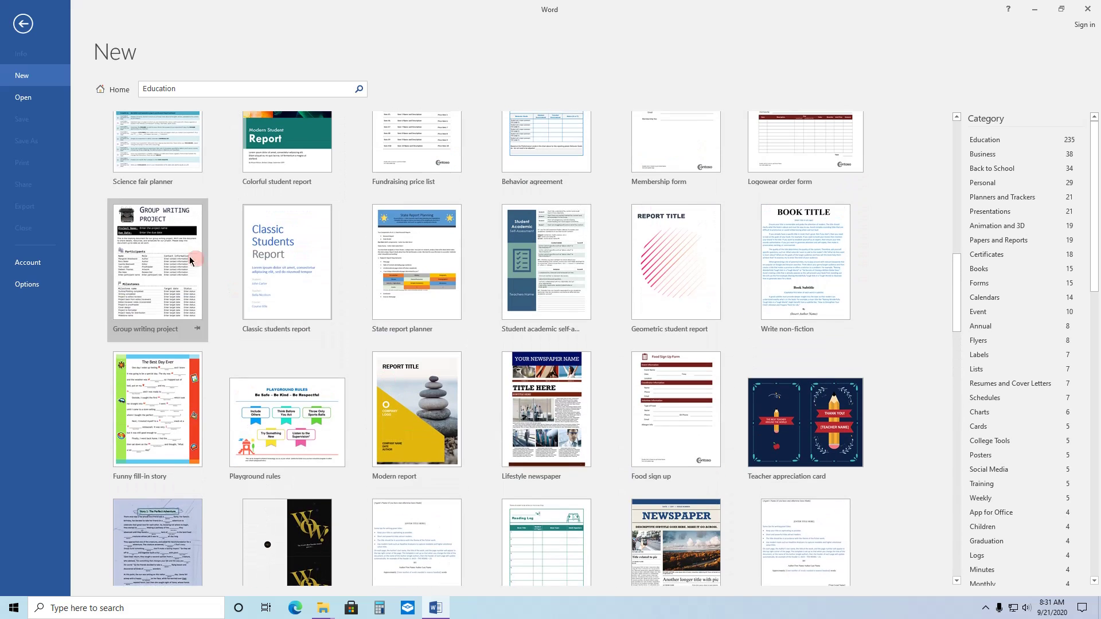
left_click(23, 23)
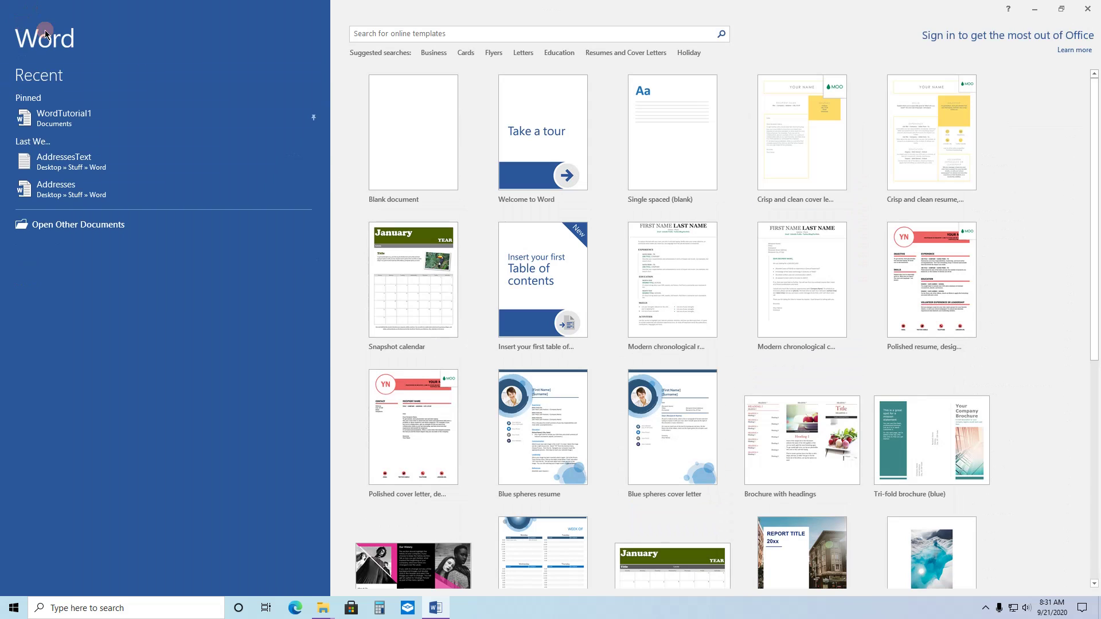
Create a new document from the Batty Halloween invitation template in the Holiday category
left_click(685, 54)
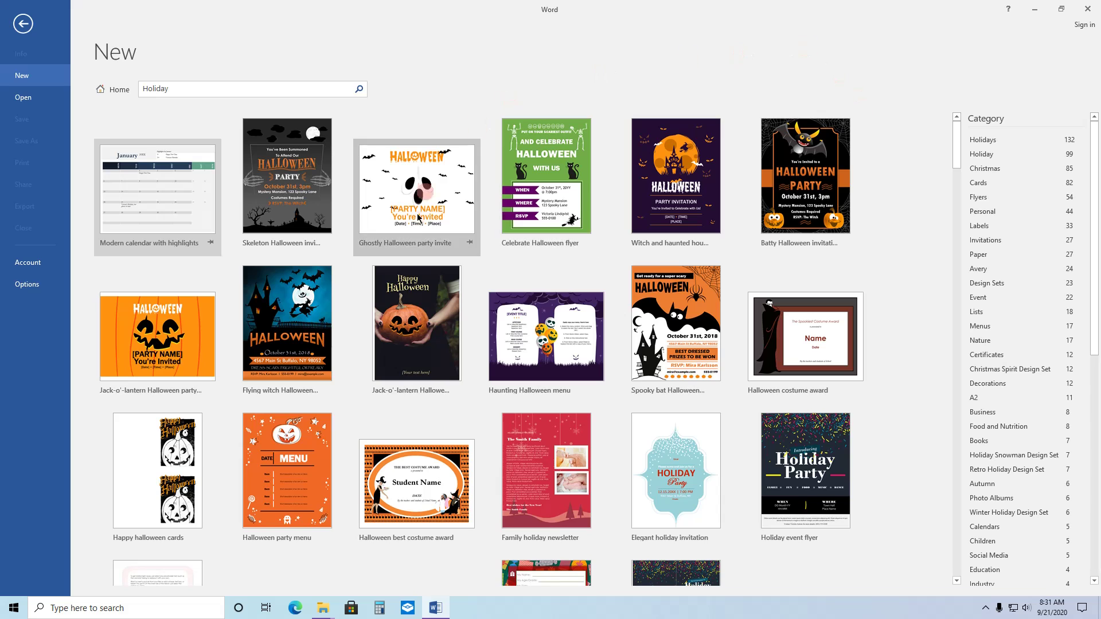
left_click(802, 182)
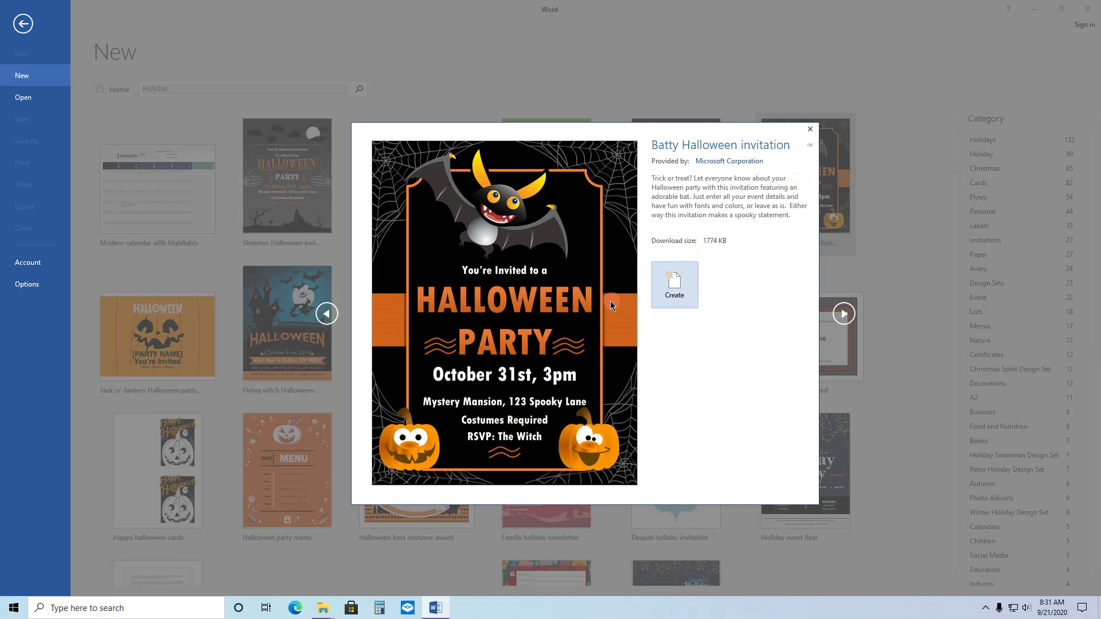
left_click(678, 293)
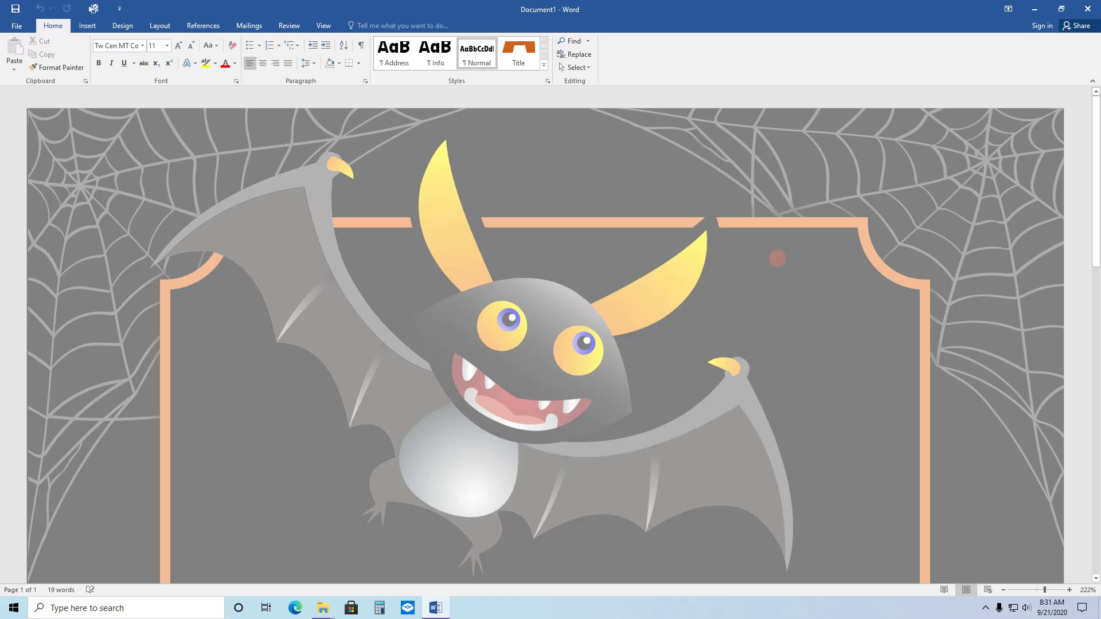
Compare the 100%, one-page and page-width zooms of the invitation and settle on the one-page view
left_click_drag(1097, 150, 1076, 244)
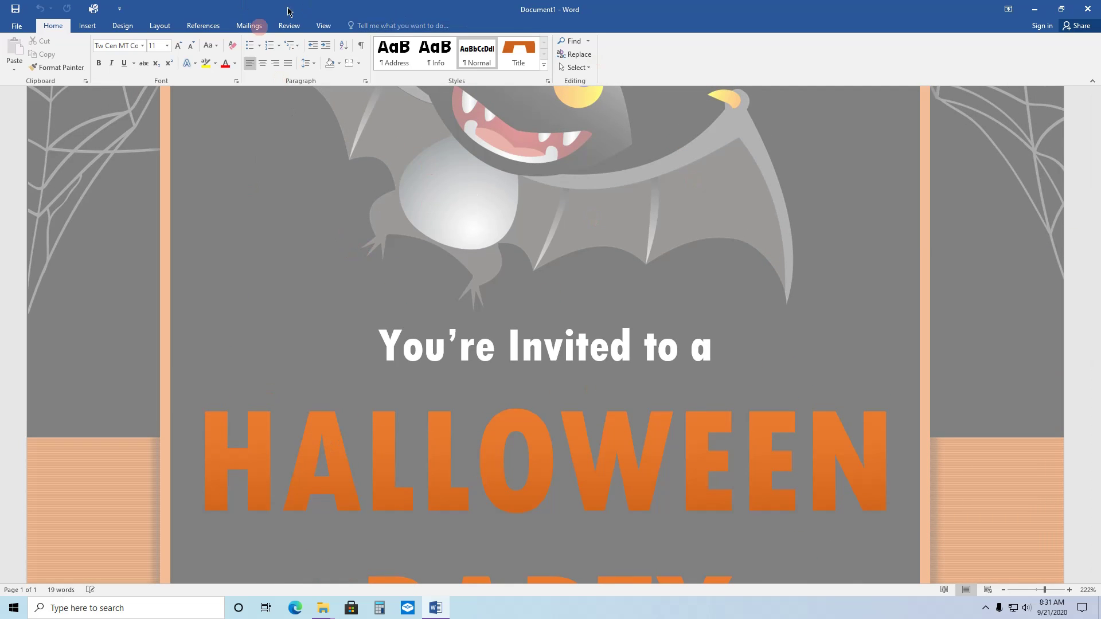
left_click(324, 27)
left_click(227, 55)
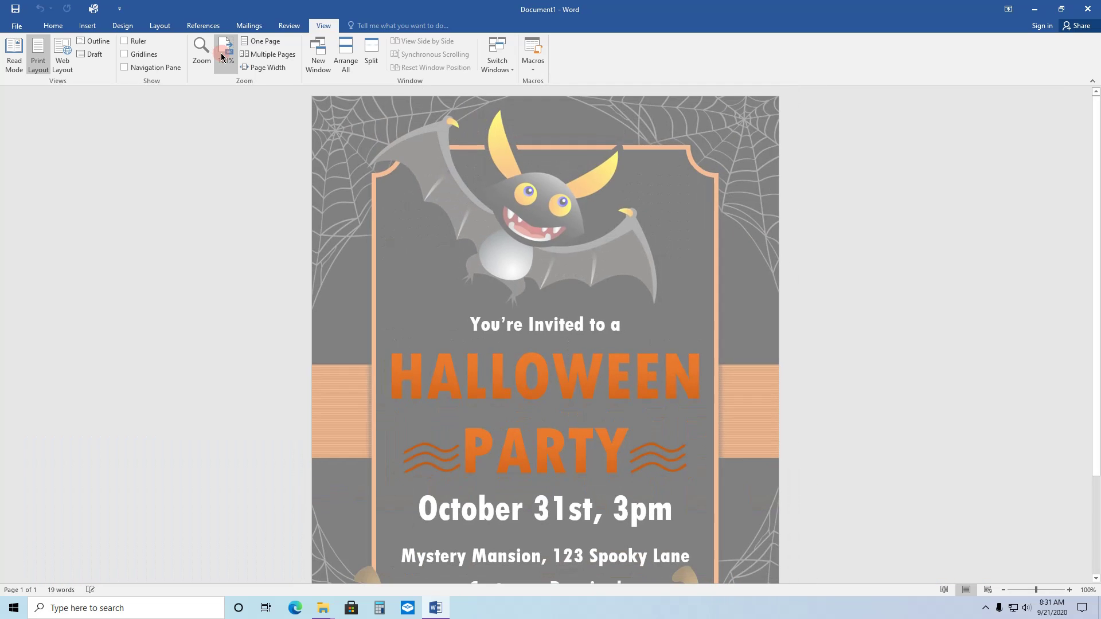
left_click(261, 41)
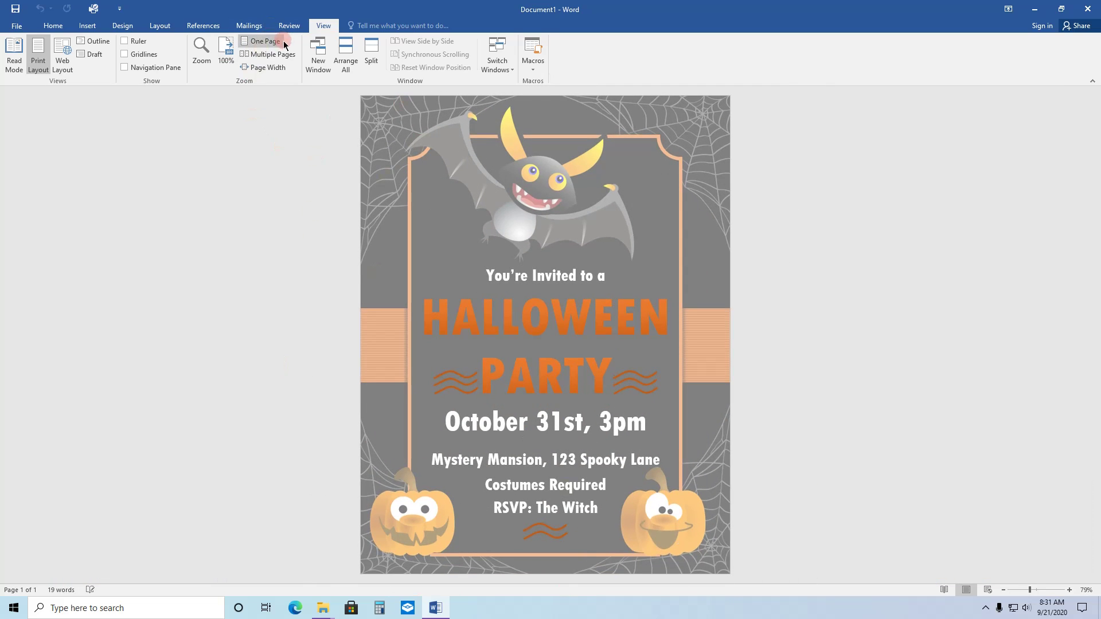
left_click(281, 70)
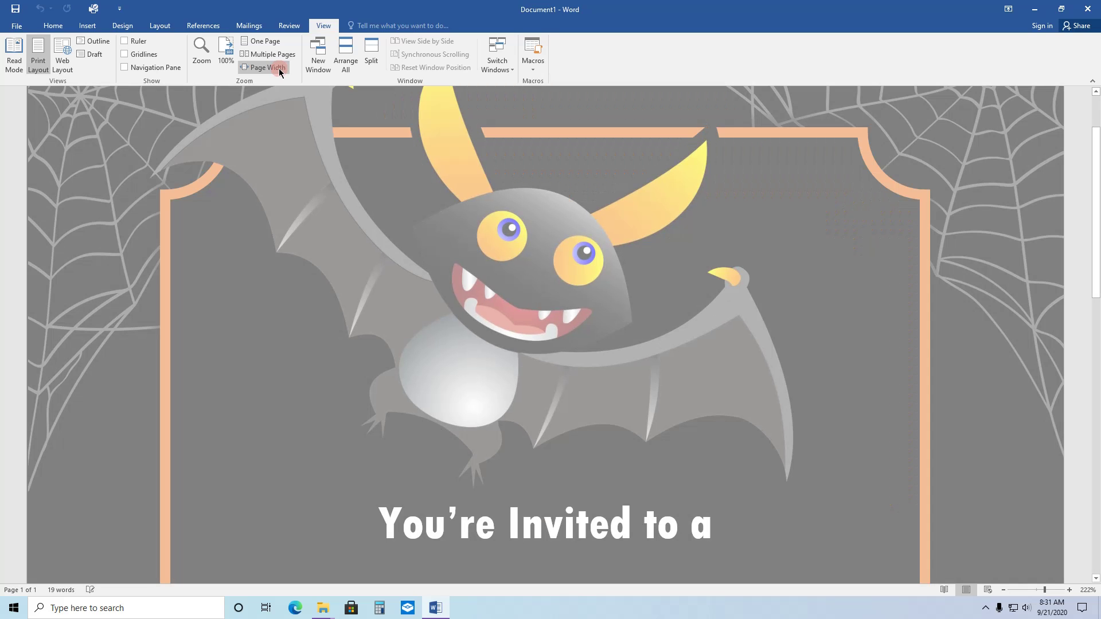
left_click(264, 42)
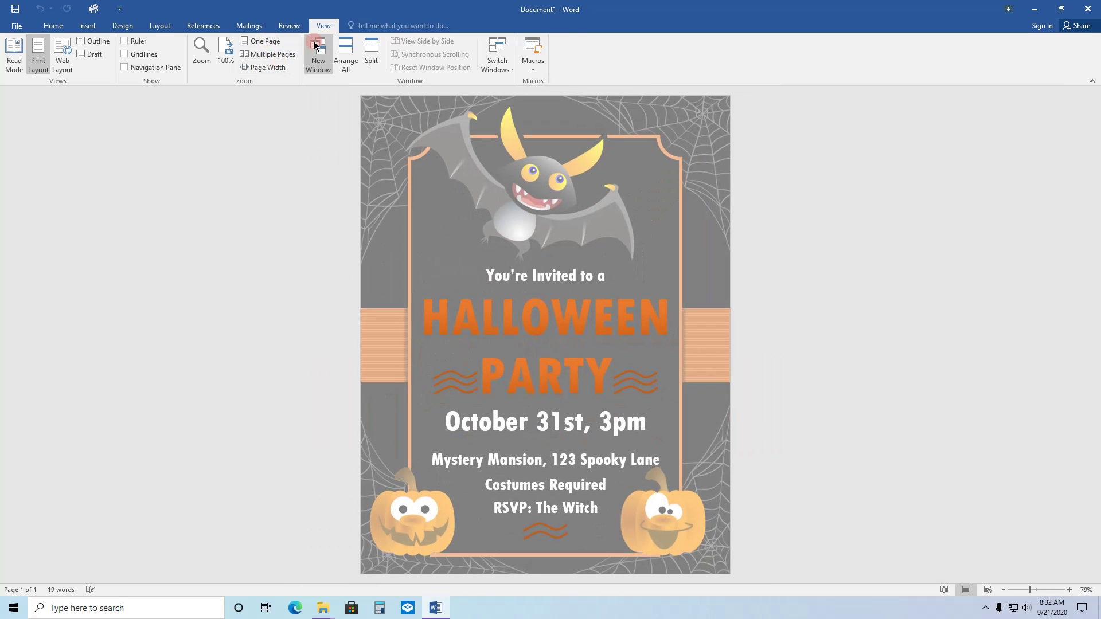
Replace the invitation's date and time line below the HALLOWEEN PARTY title with "November 1, 2020"
left_click(803, 198)
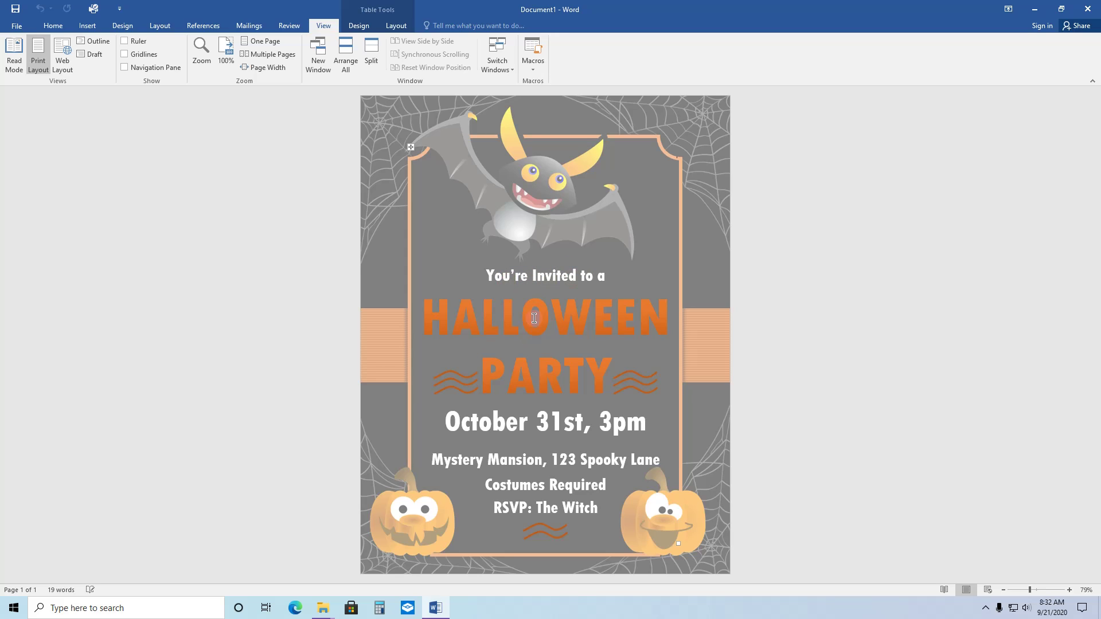
double_click(552, 328)
double_click(565, 383)
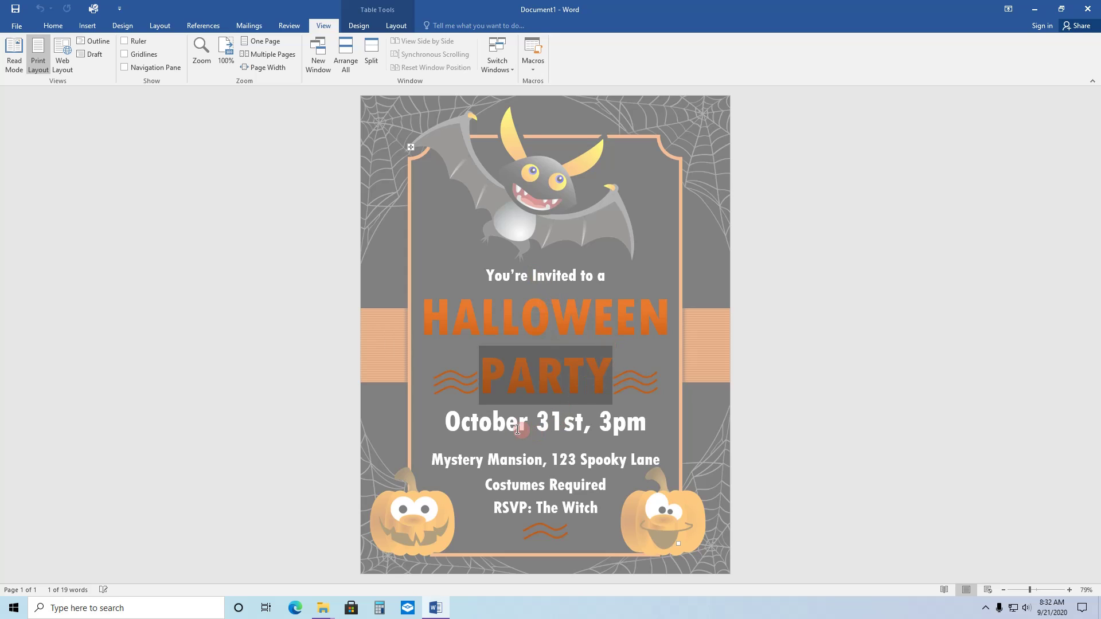
triple_click(499, 425)
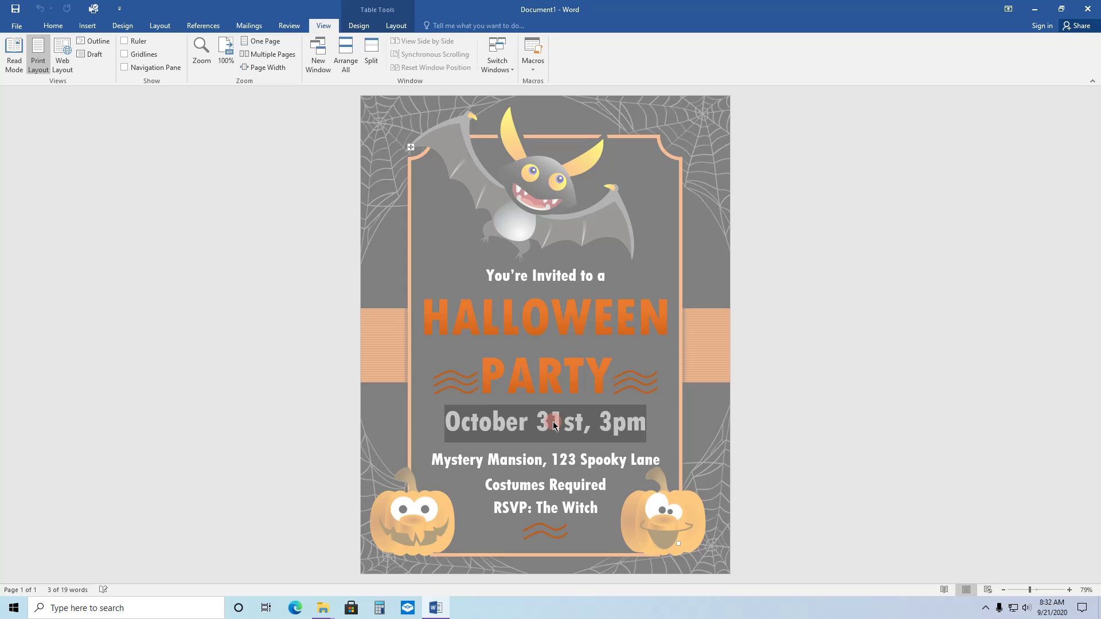
left_click(357, 27)
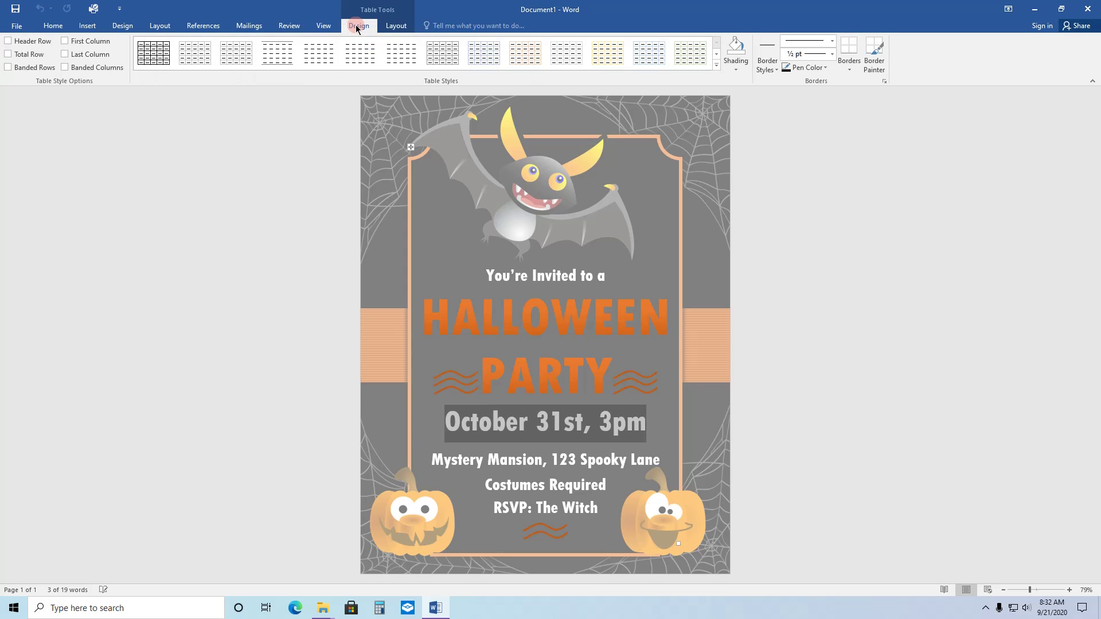
left_click(397, 26)
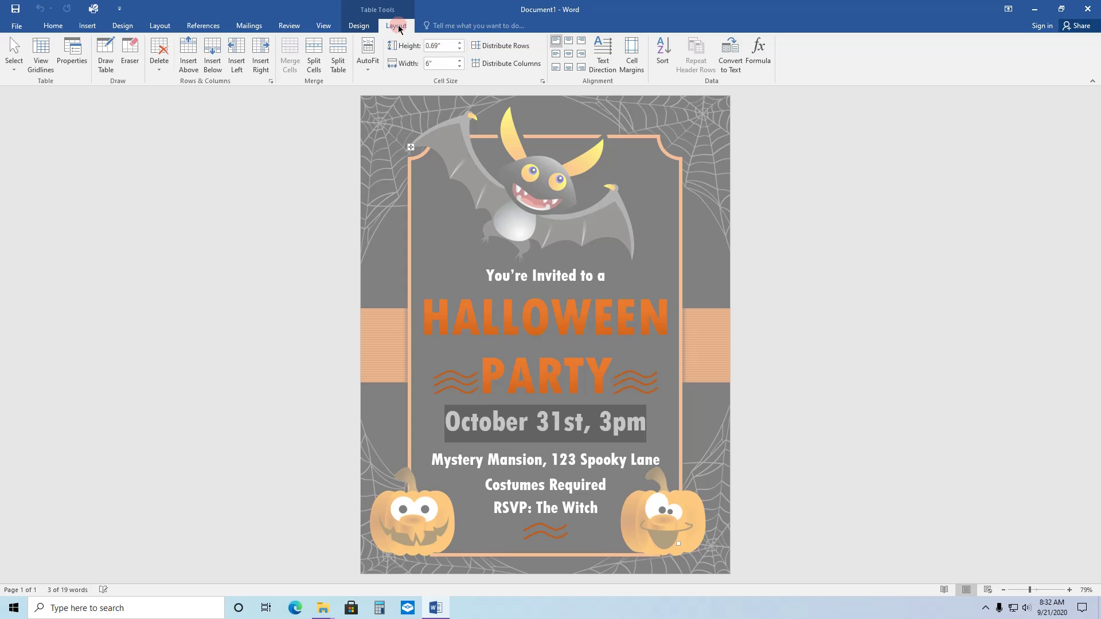
left_click(360, 27)
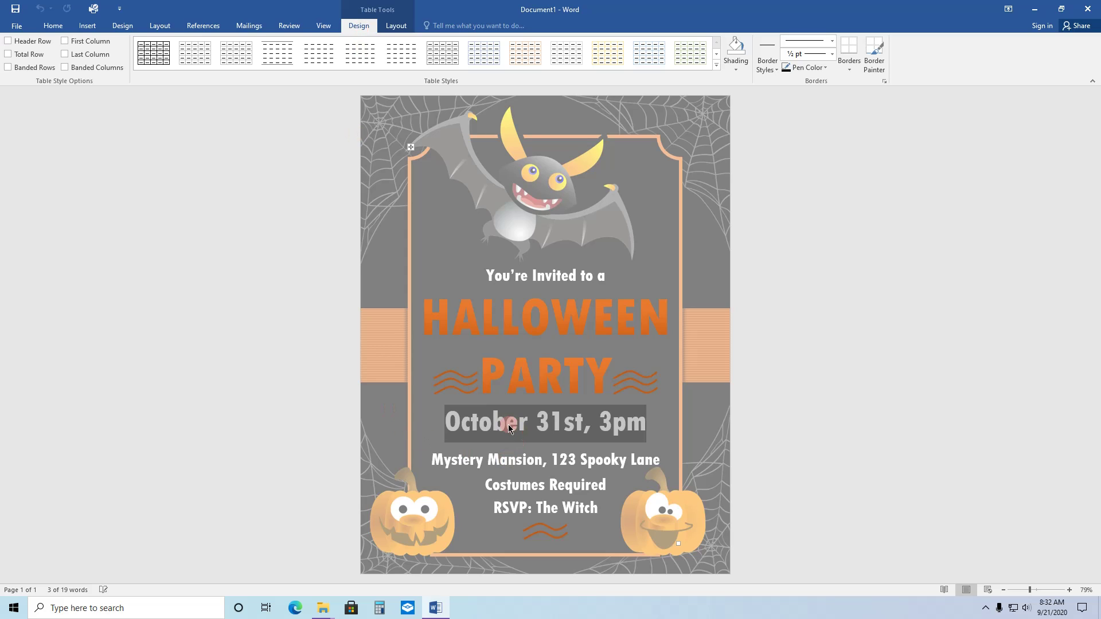
type("Nove")
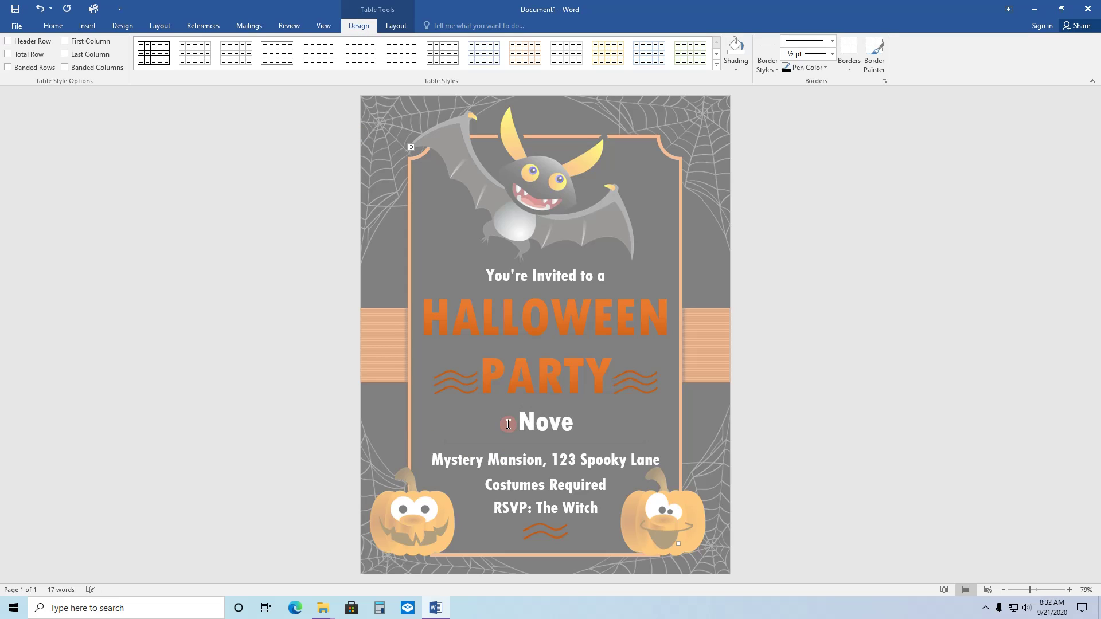
type("mber 1,")
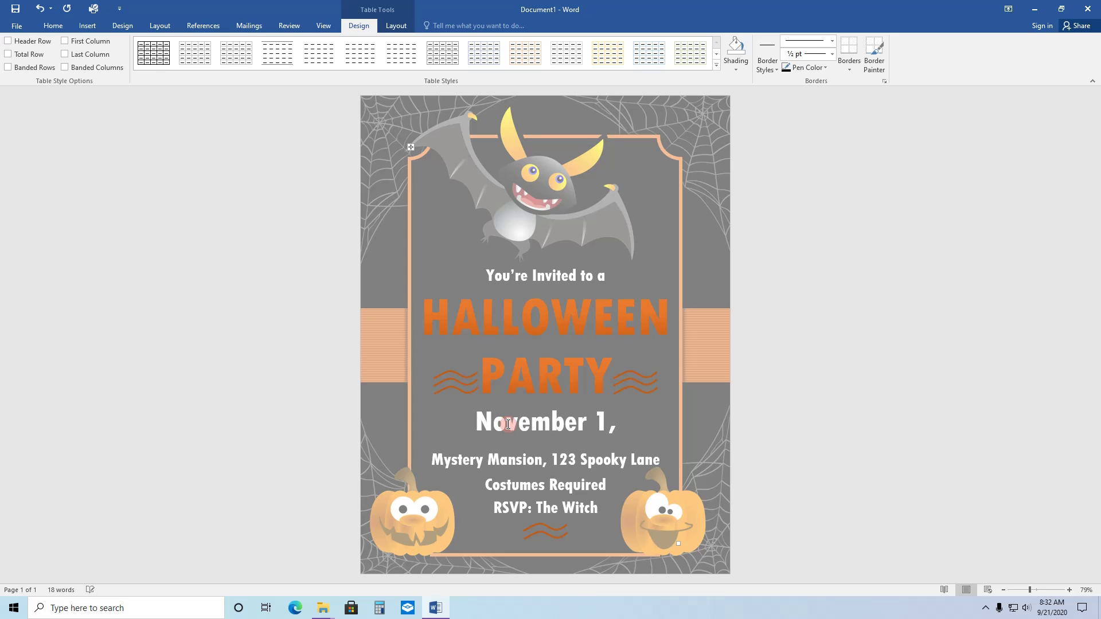
type(" 2020")
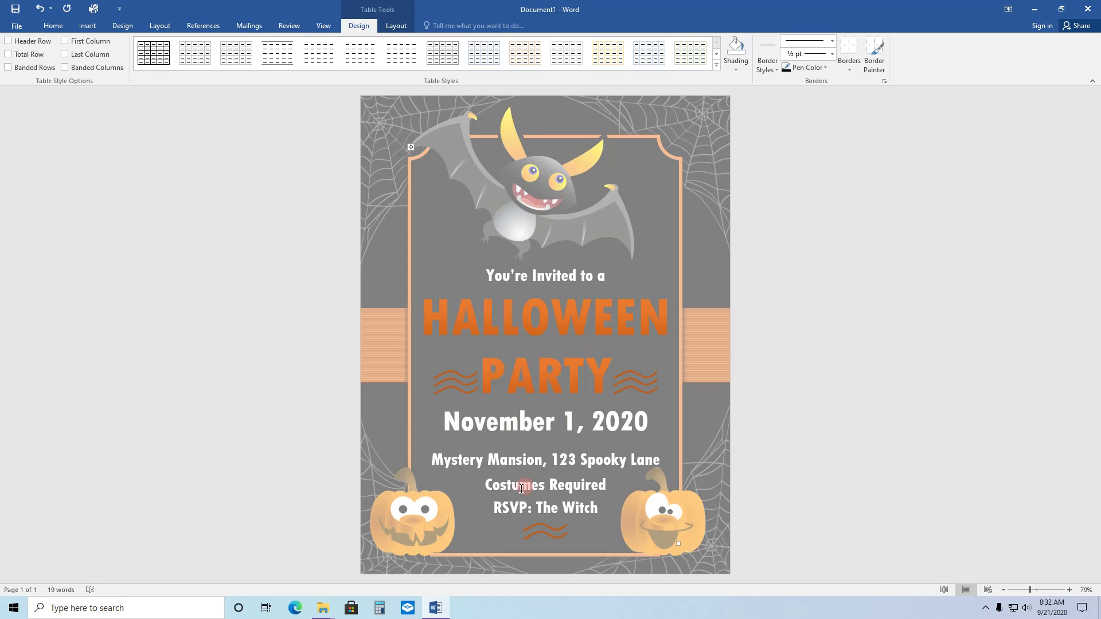
Replace the invitation's location line below the date with "Hillcrest Park"
triple_click(525, 460)
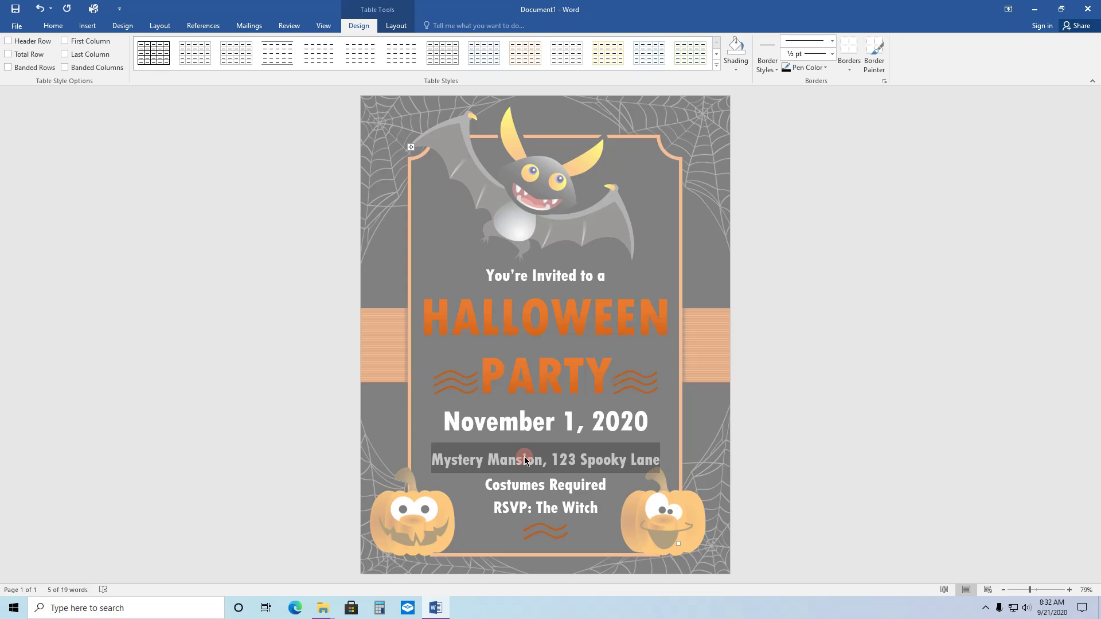
type("lcr")
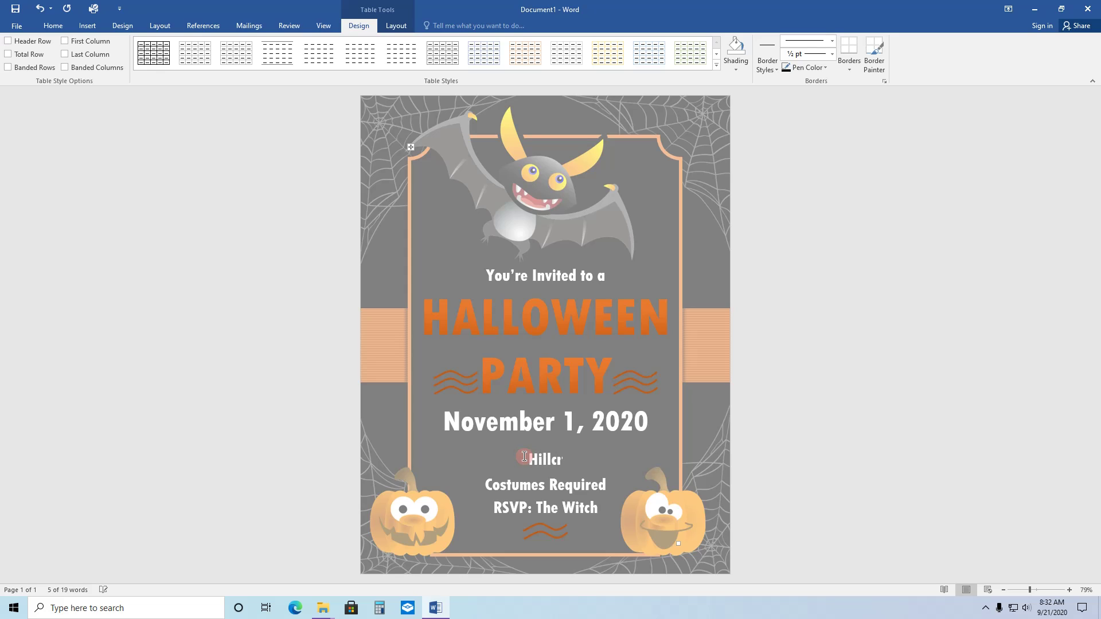
type("est Park")
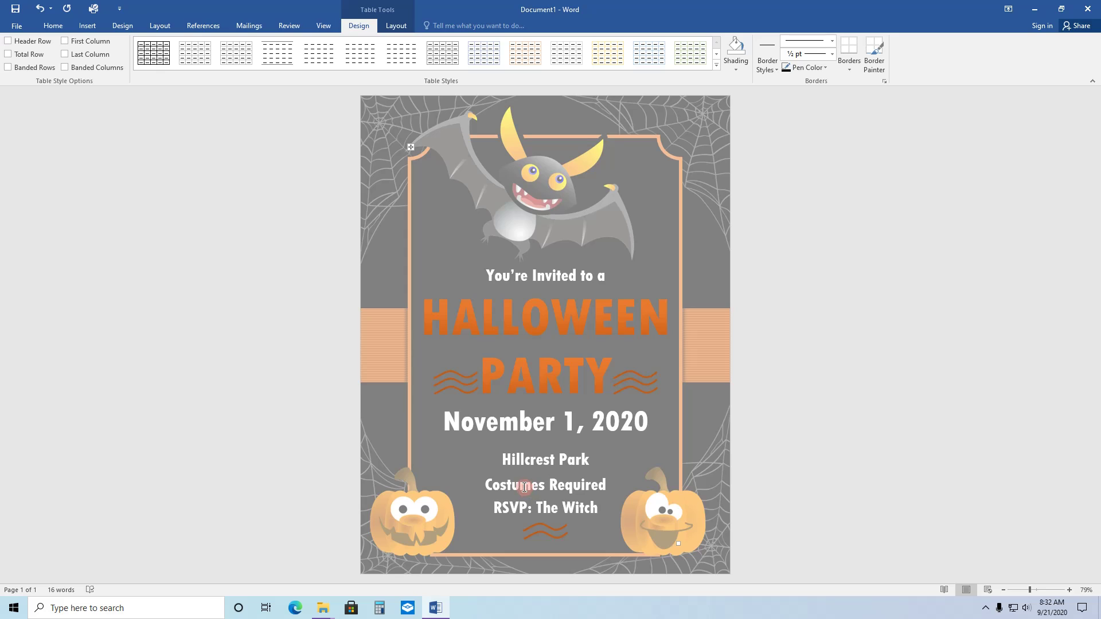
Replace the RSVP line at the end of the invitation with "RSVP not necessary"
triple_click(539, 509)
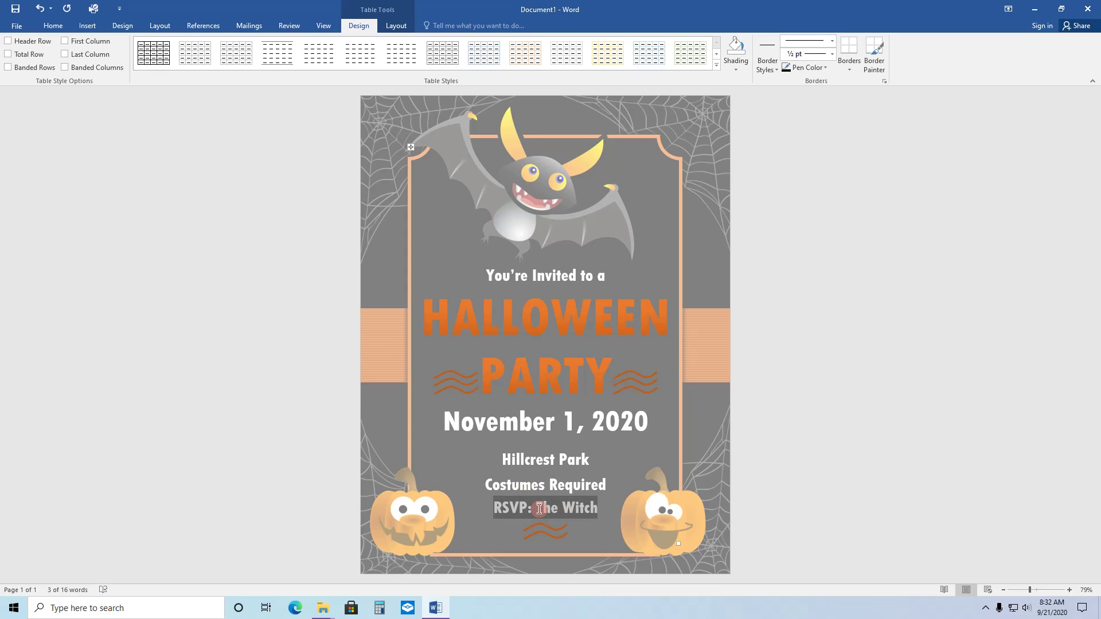
type("RSP")
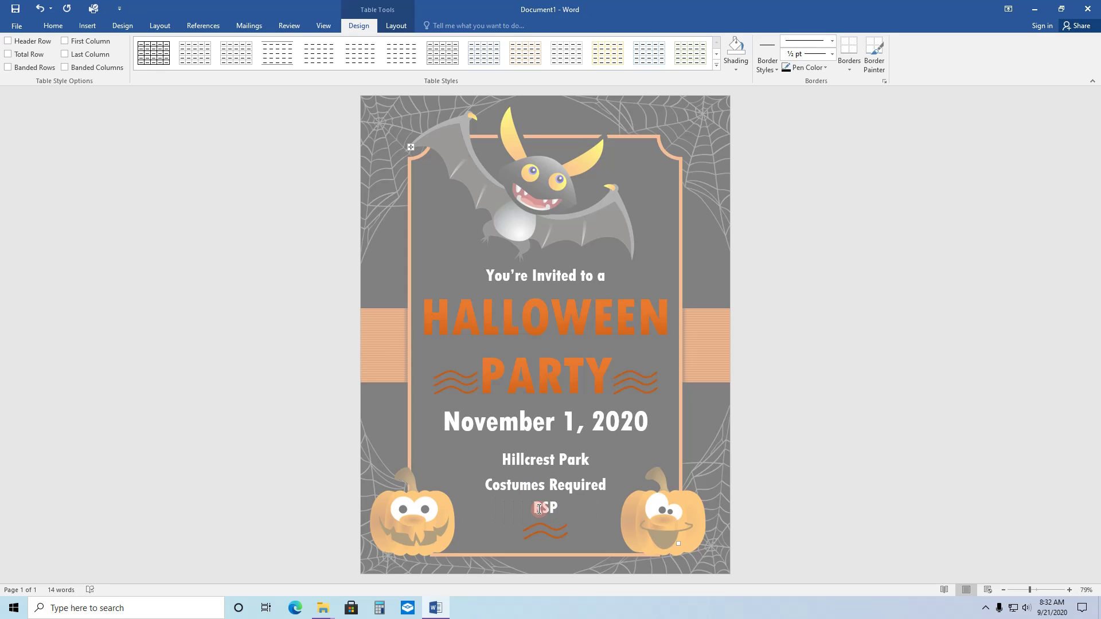
type("VP not ne")
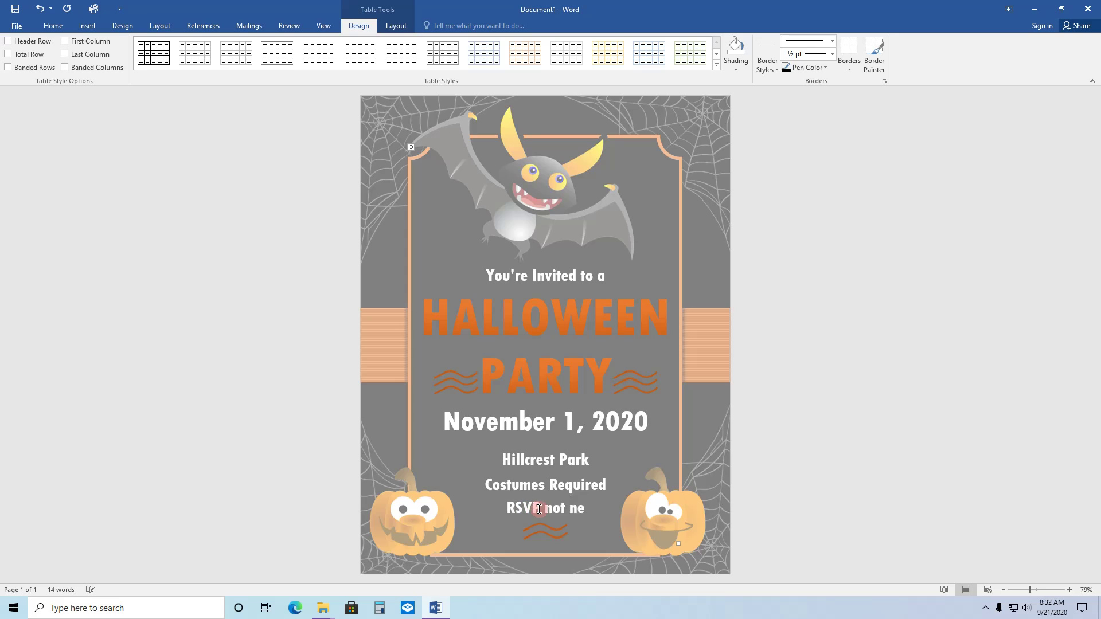
type("cessary")
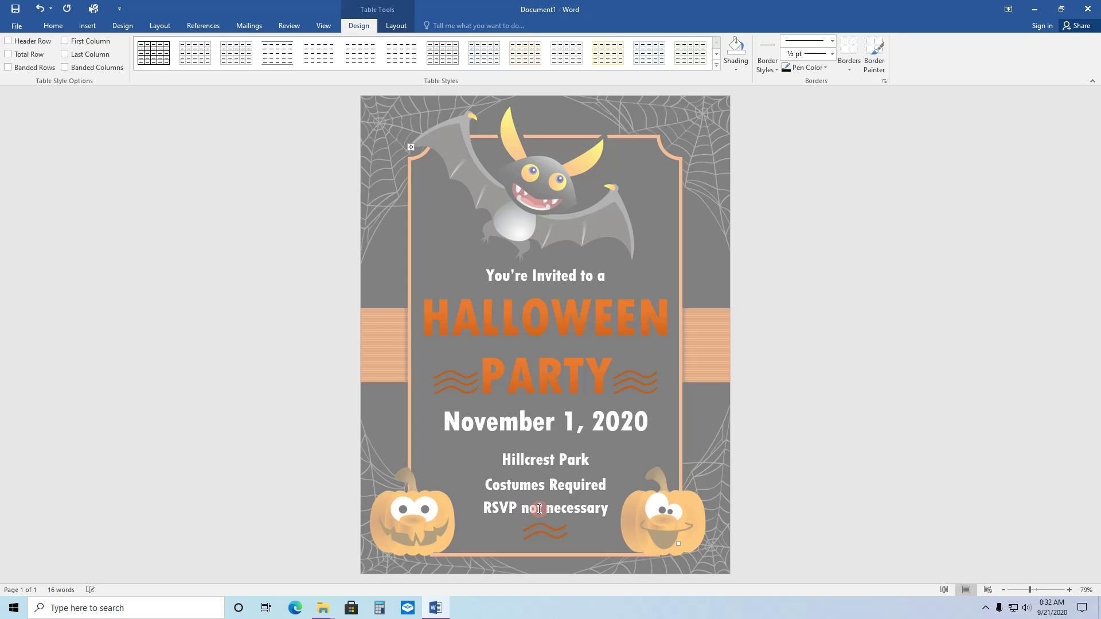
Close the Halloween invitation without saving its changes and launch Word again
double_click(554, 320)
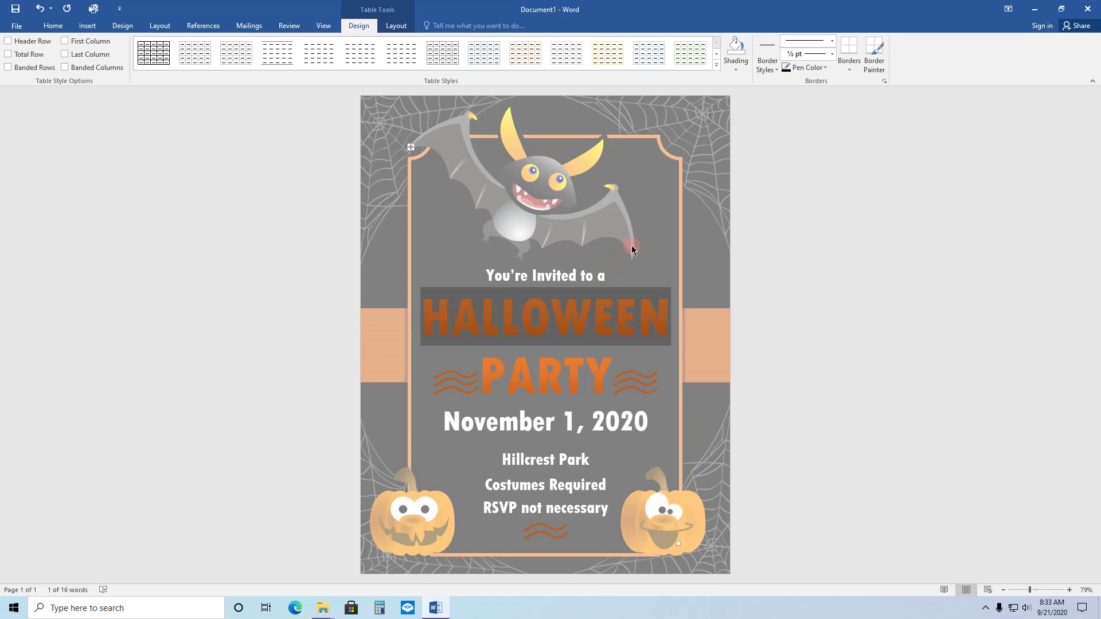
left_click(830, 273)
left_click(601, 541)
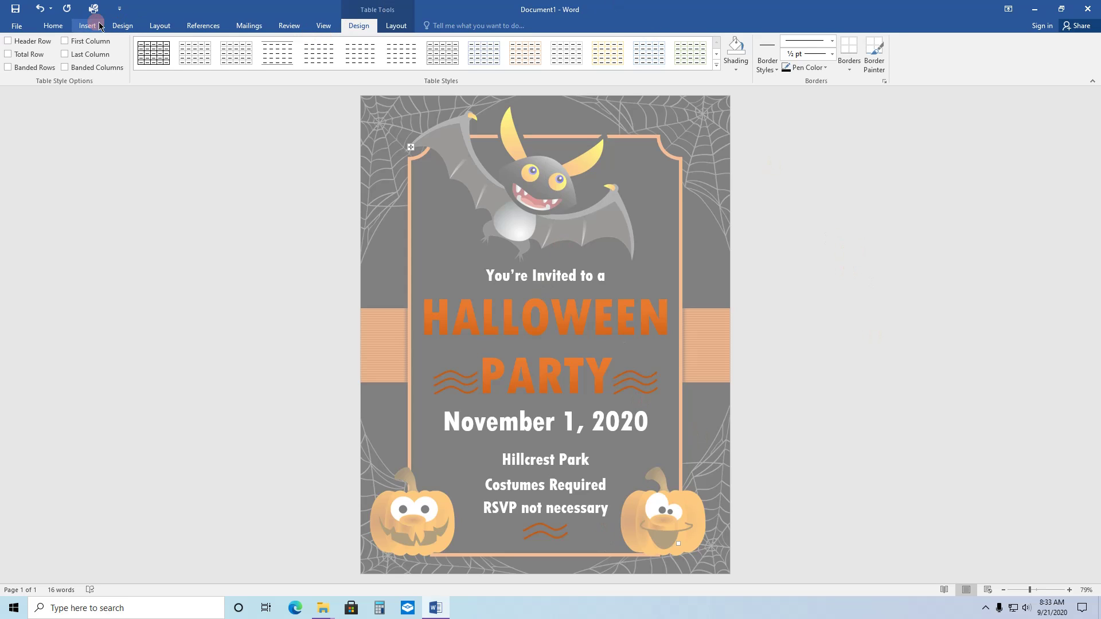
left_click(1088, 9)
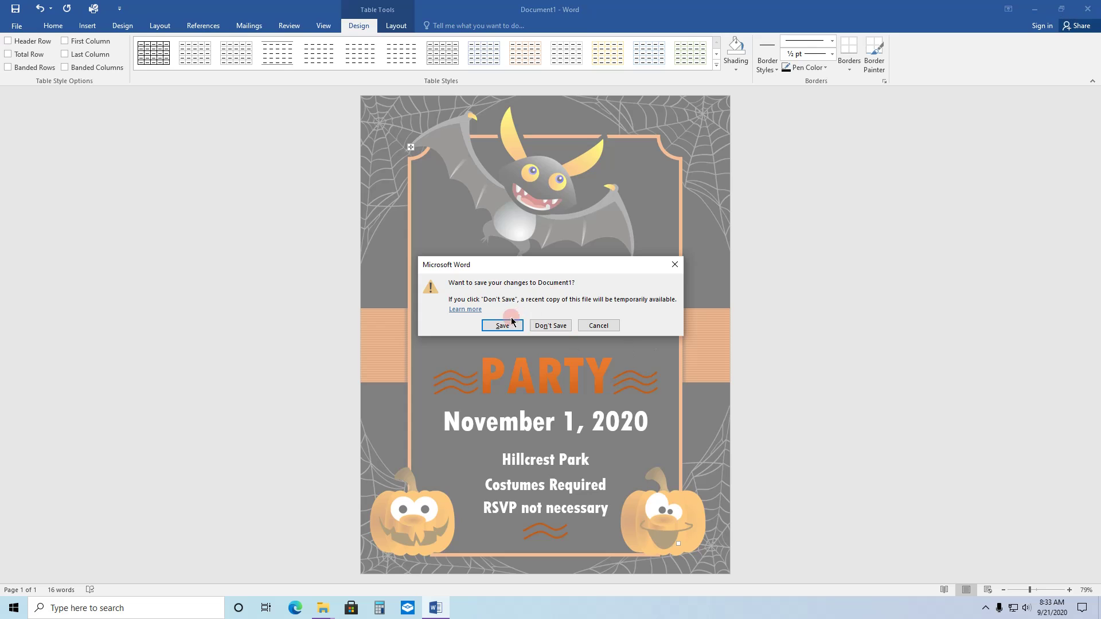
left_click(550, 326)
double_click(196, 20)
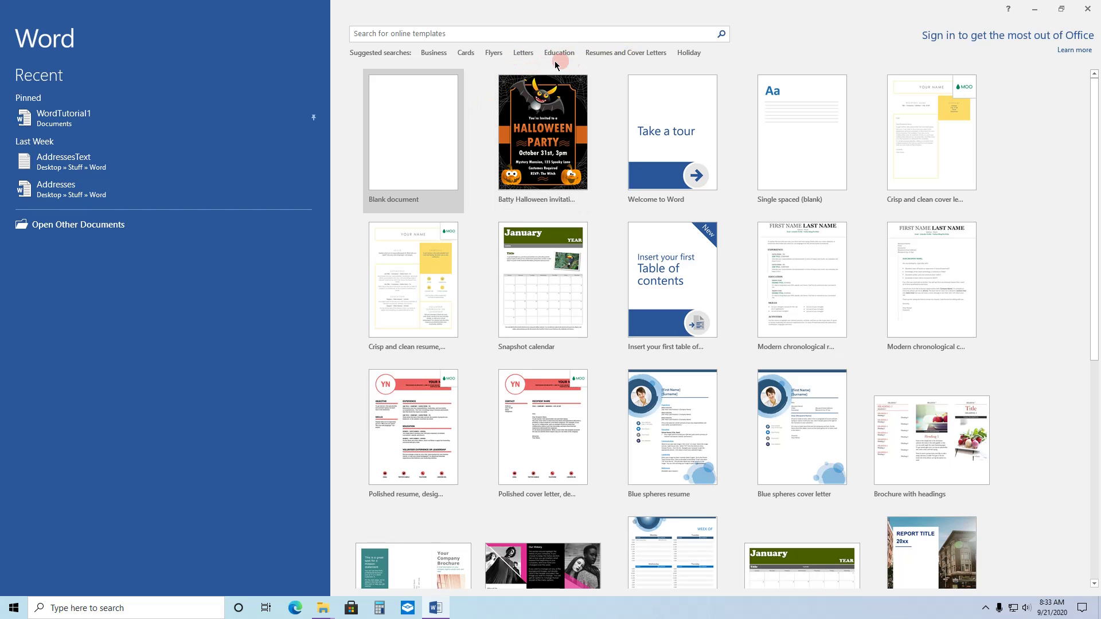
Create a new document from the "Sip and see flyer" template in the Flyers category
left_click(494, 53)
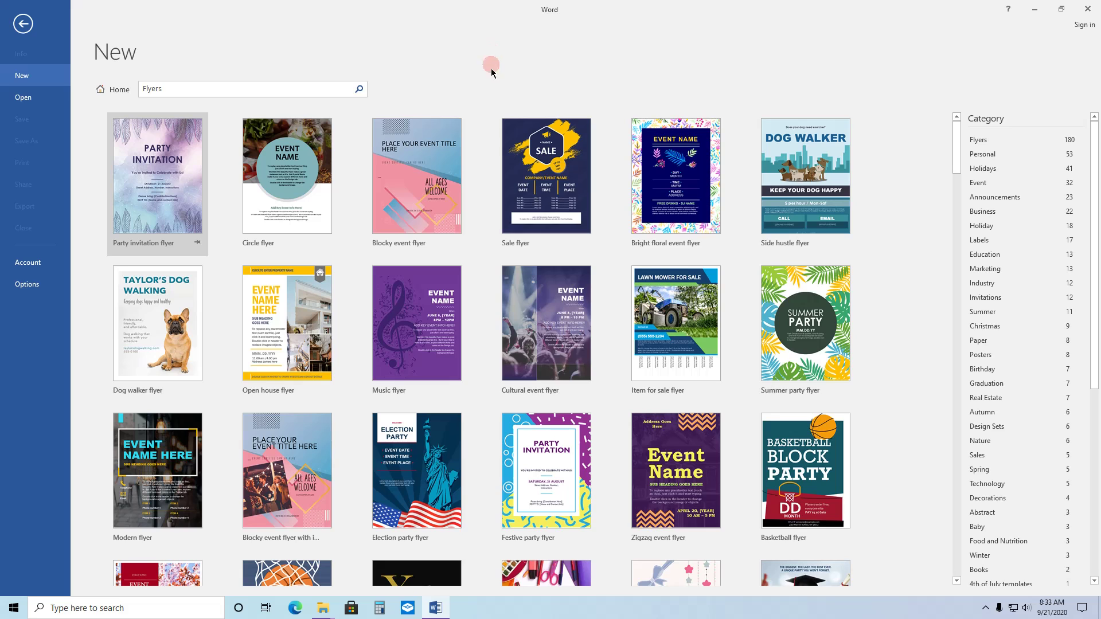
scroll(550, 424, "down", 2)
scroll(550, 421, "down", 2)
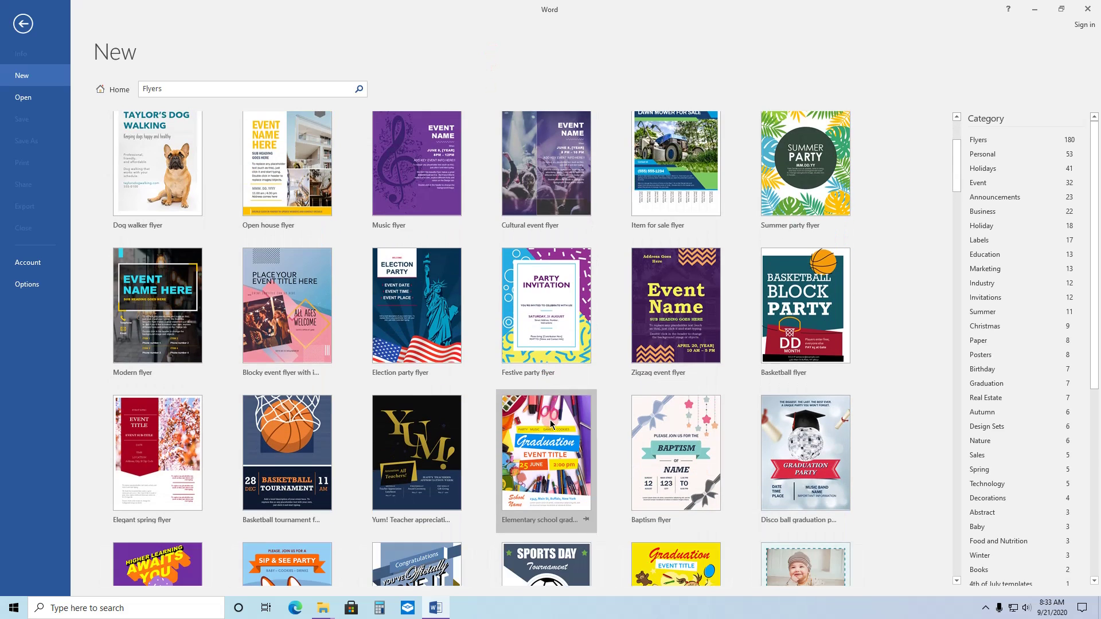
scroll(549, 422, "down", 3)
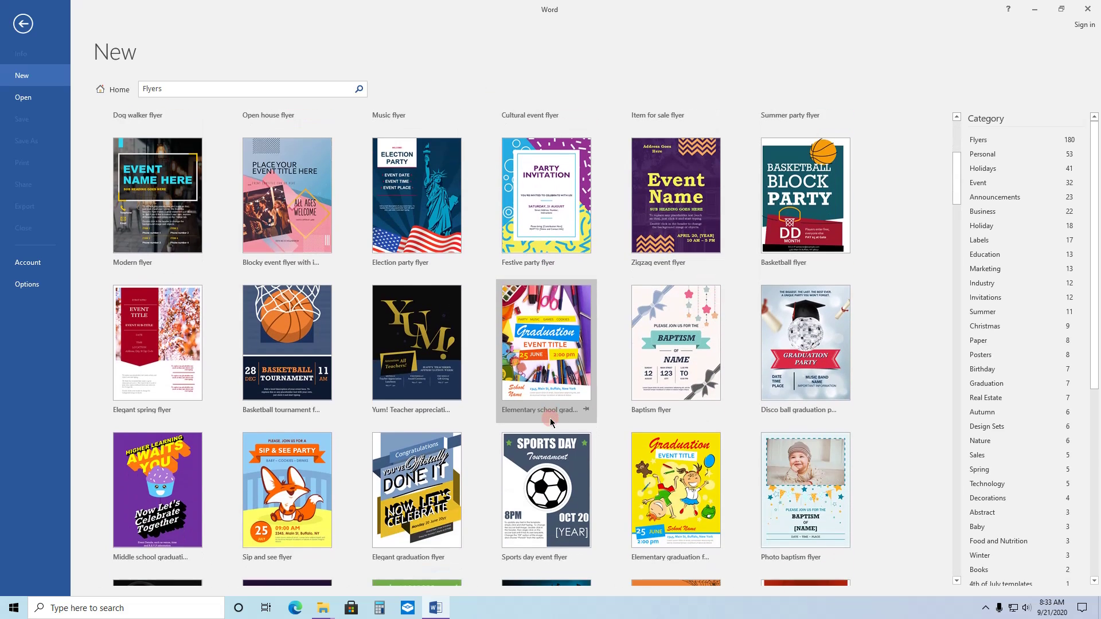
scroll(550, 422, "down", 6)
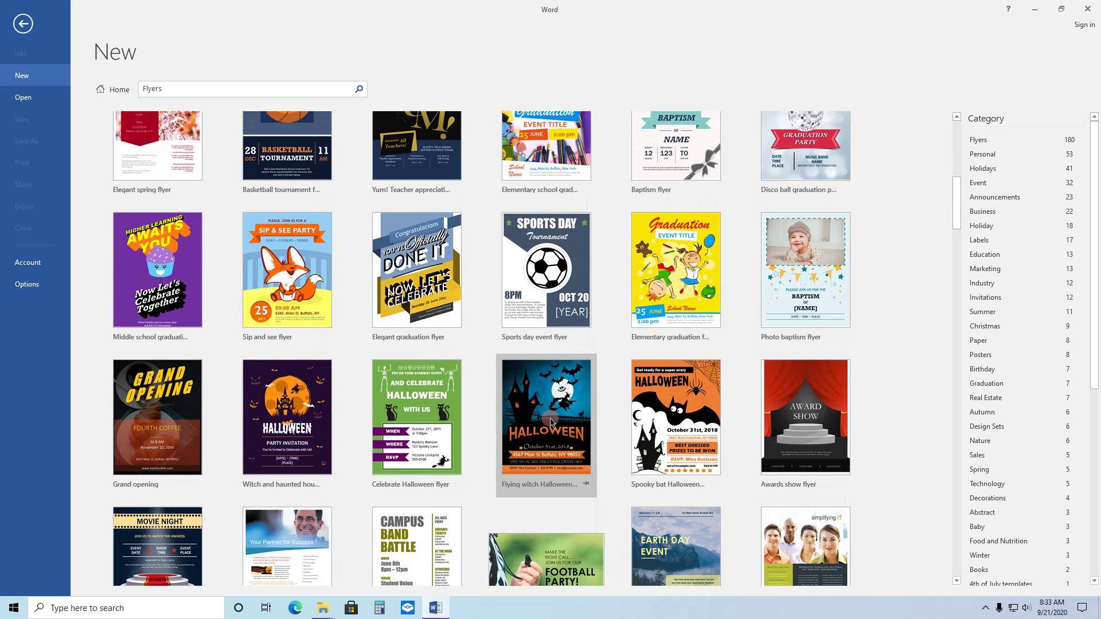
double_click(318, 270)
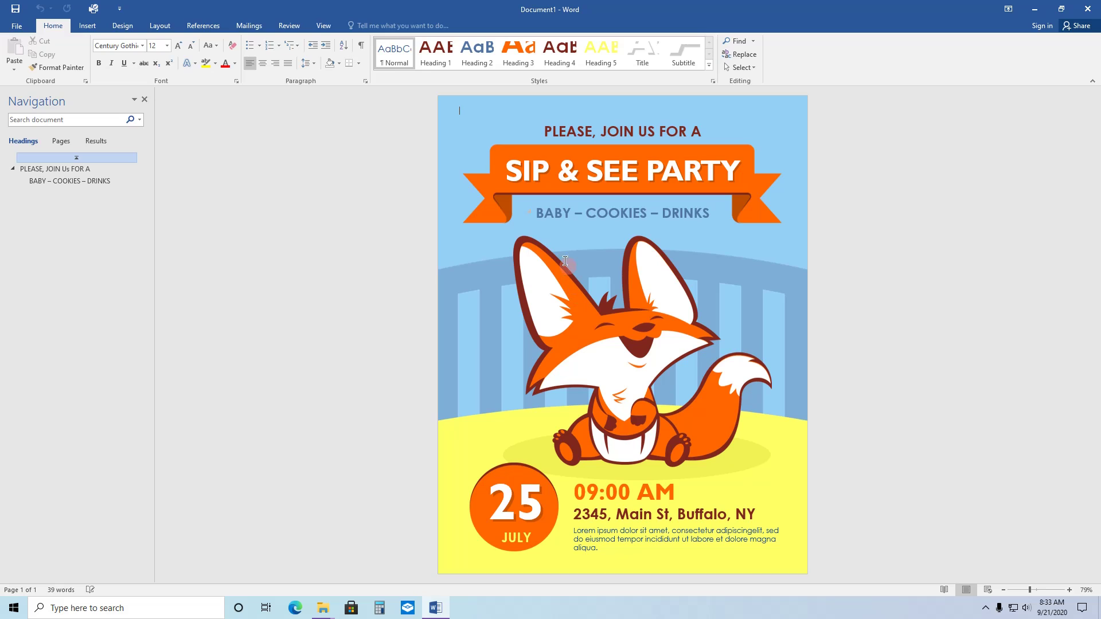
Replace the "SIP & SEE PARTY" title on the flyer's orange banner with "Baby Shower"
triple_click(545, 167)
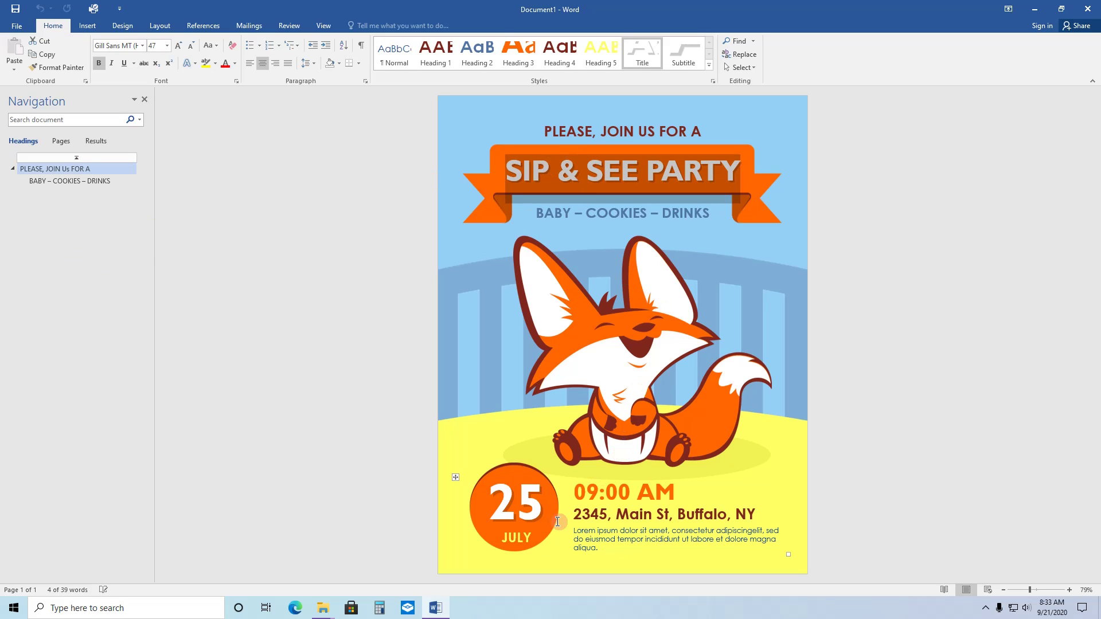
triple_click(660, 342)
left_click_drag(660, 341, 652, 326)
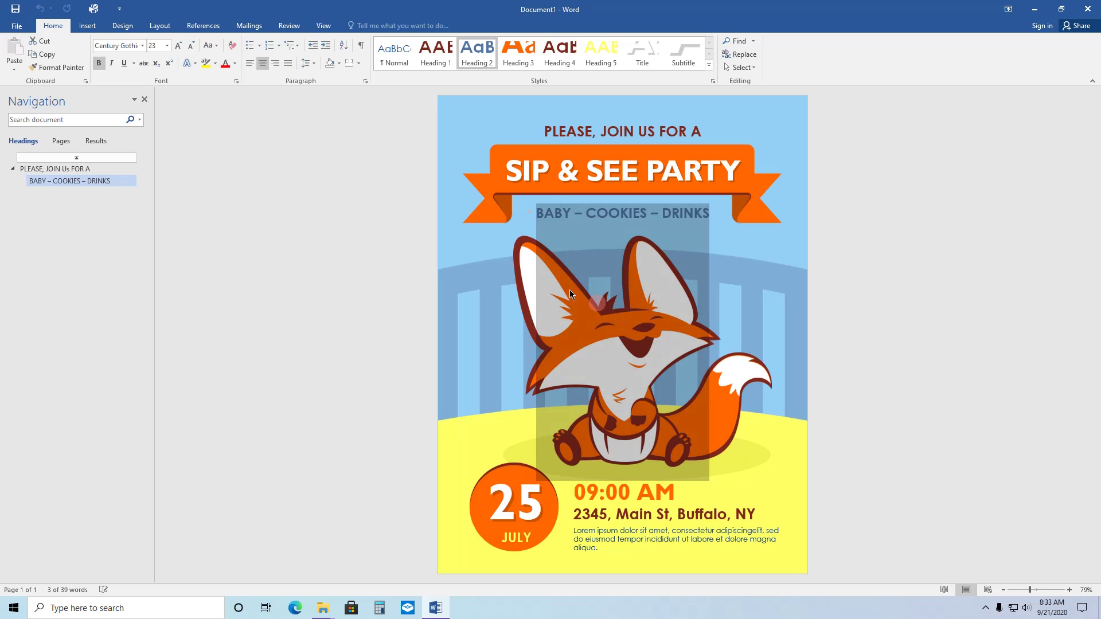
triple_click(523, 169)
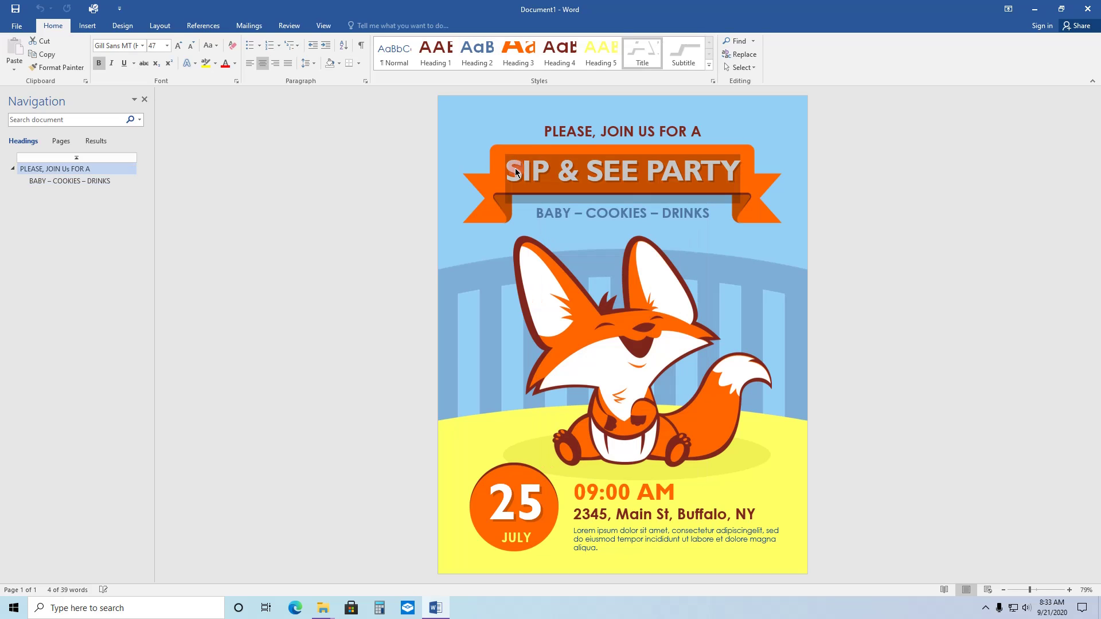
type("B")
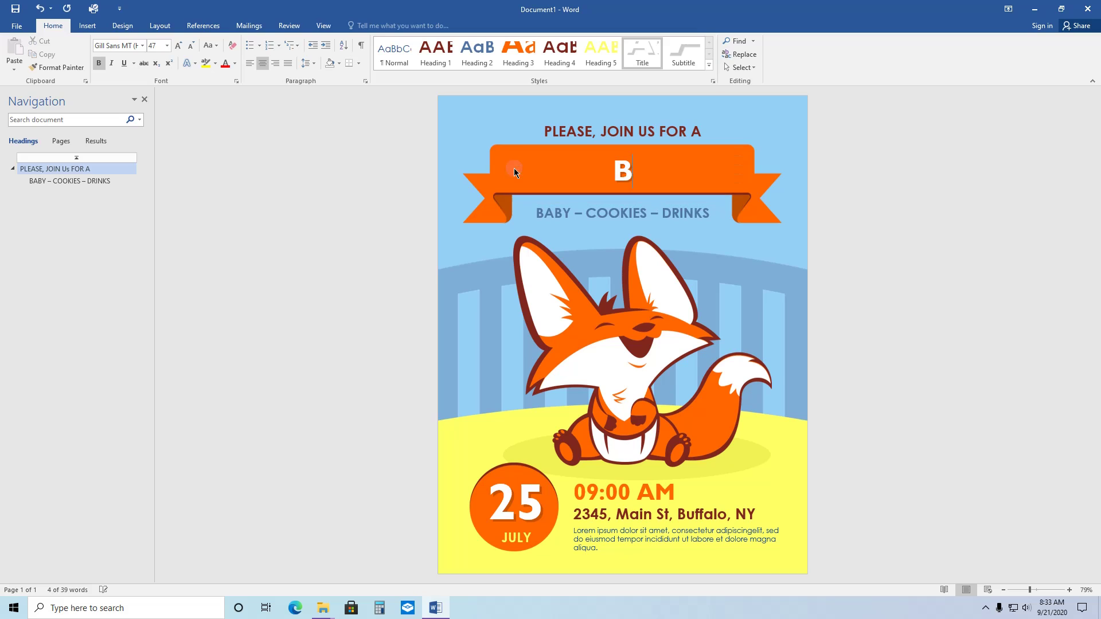
type("aby Shower")
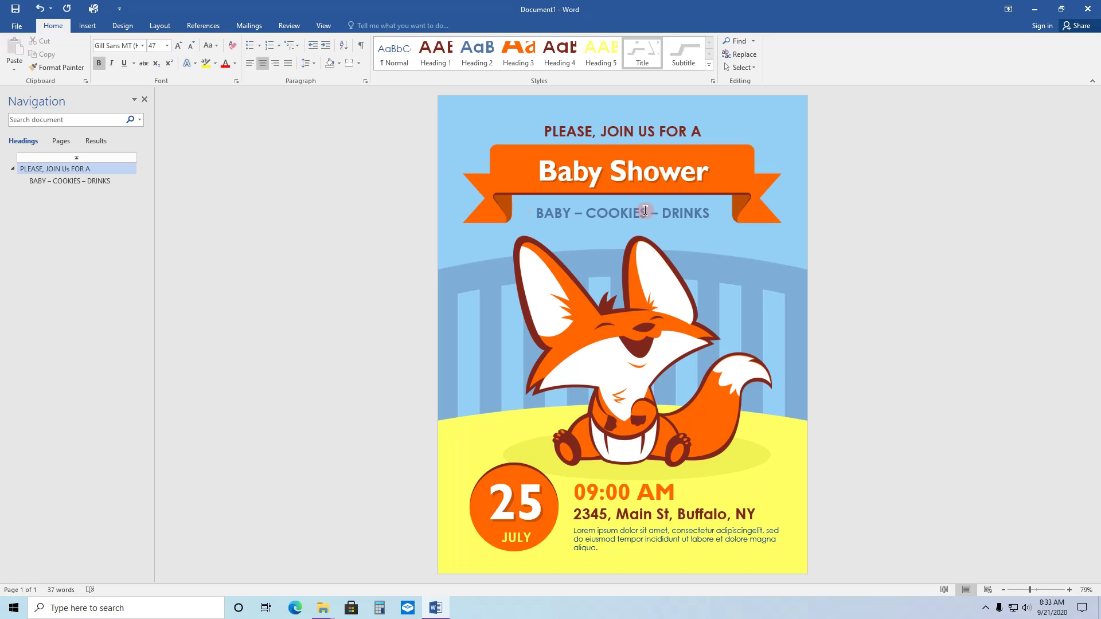
Replace the "BABY – COOKIES – DRINKS" line below the banner with "Come celebrate the upcoming little baby"
triple_click(562, 214)
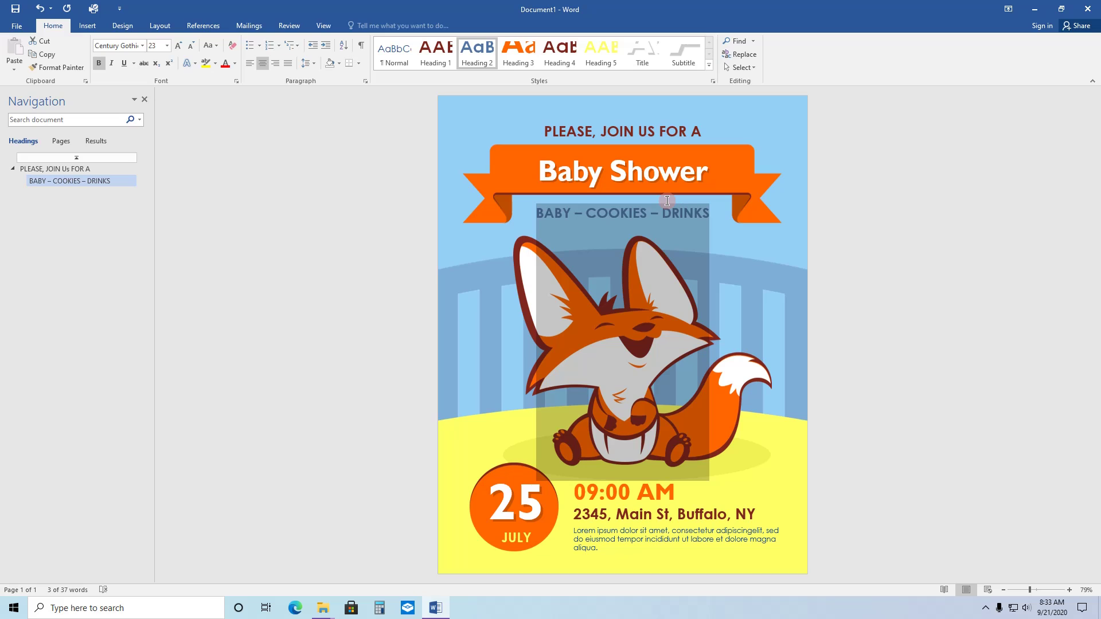
type("Come ")
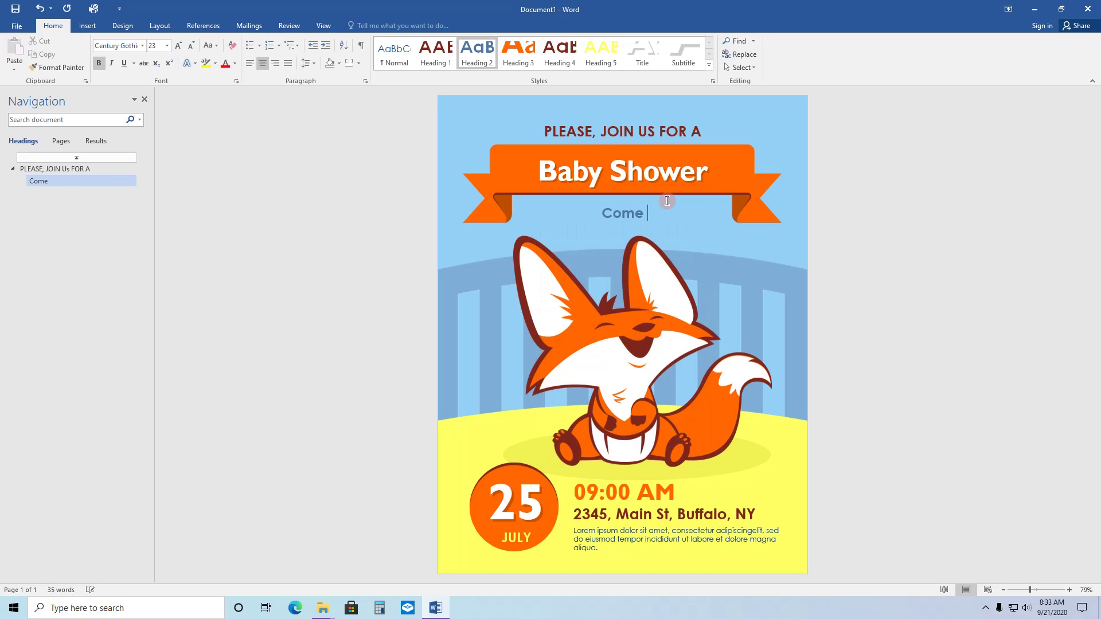
type("celebrate the u")
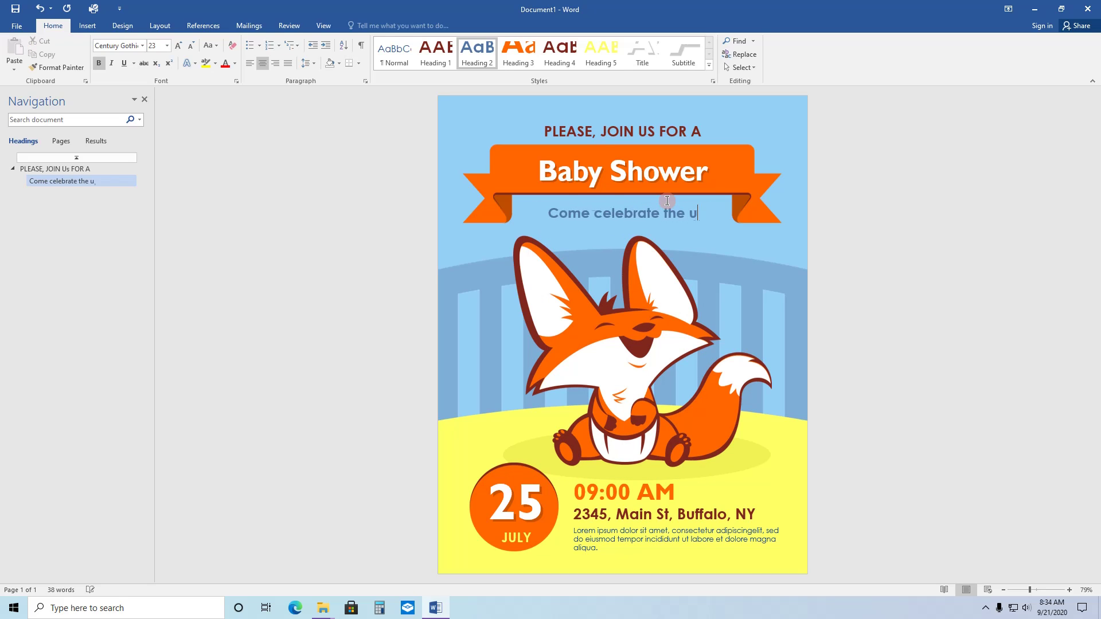
type("pcoming little")
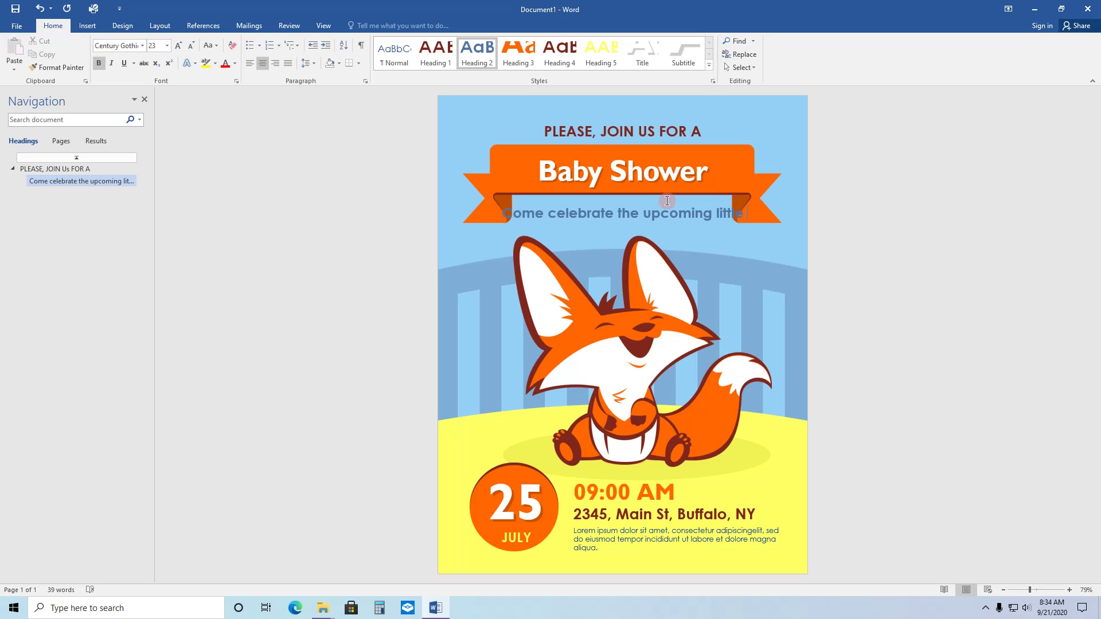
type(" f")
key("BackSpace")
type("baby")
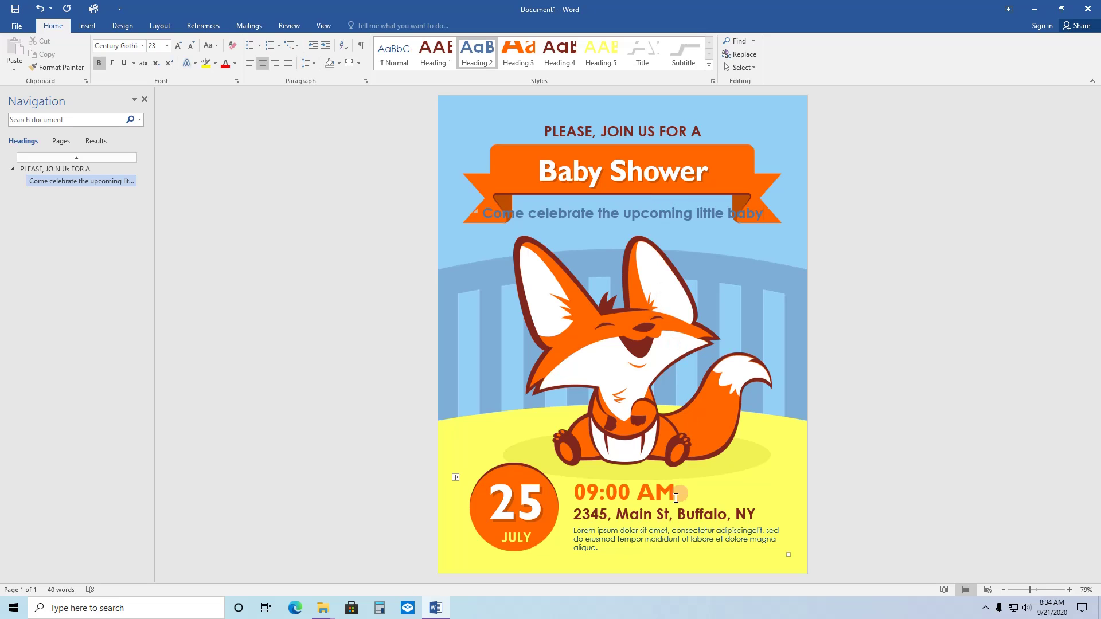
Replace the heading above the banner with "Please join us for" followed by the honoree's first name in possessive form
triple_click(686, 132)
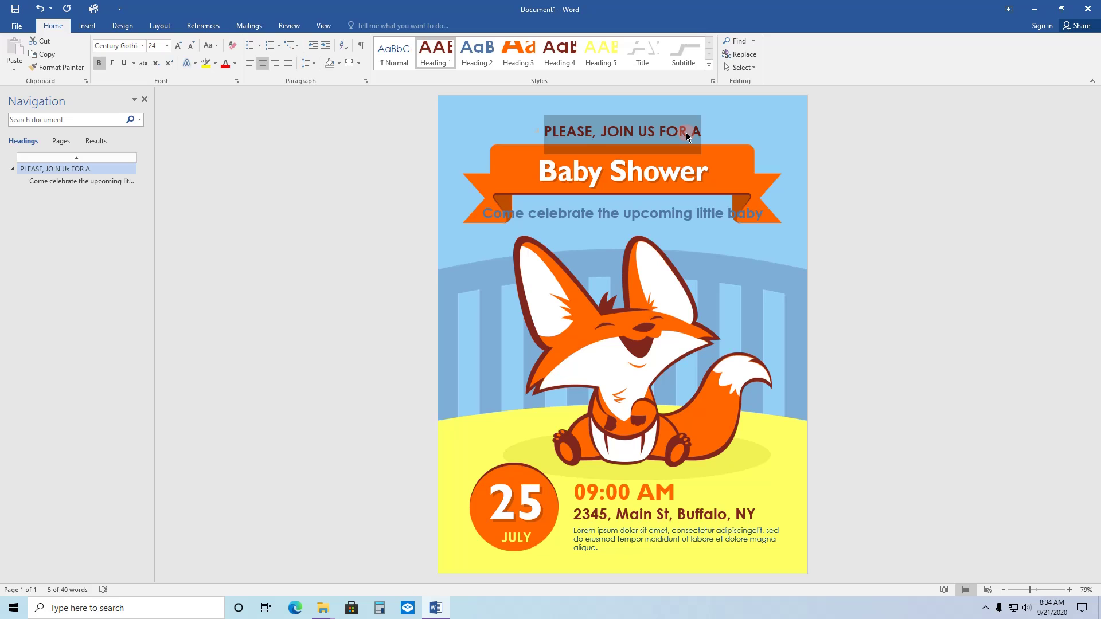
type("Please j")
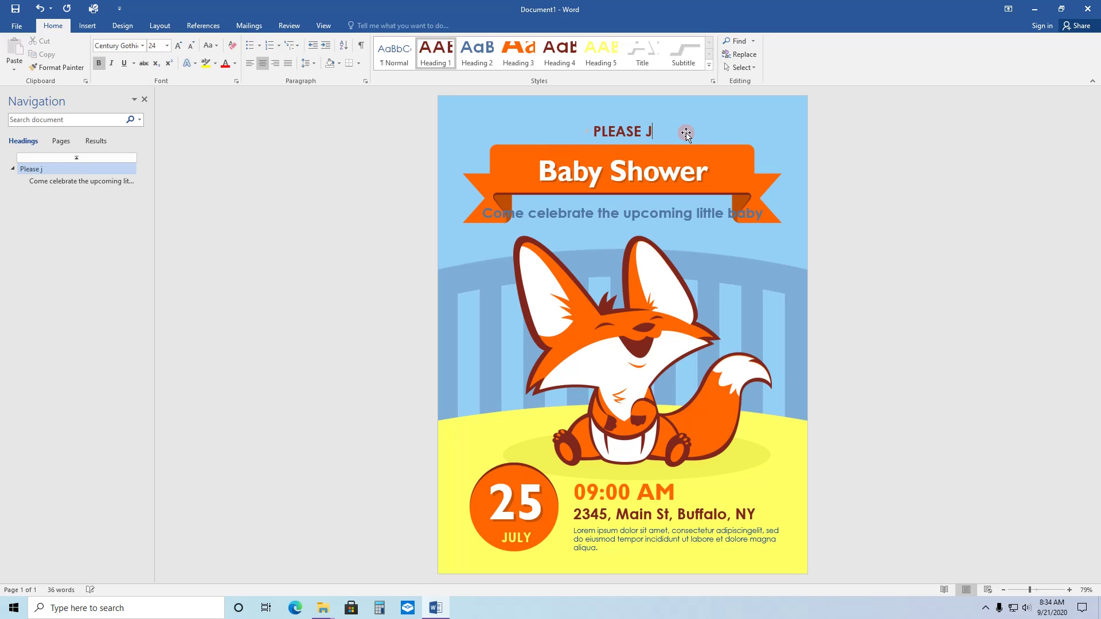
type("oin us for Sa")
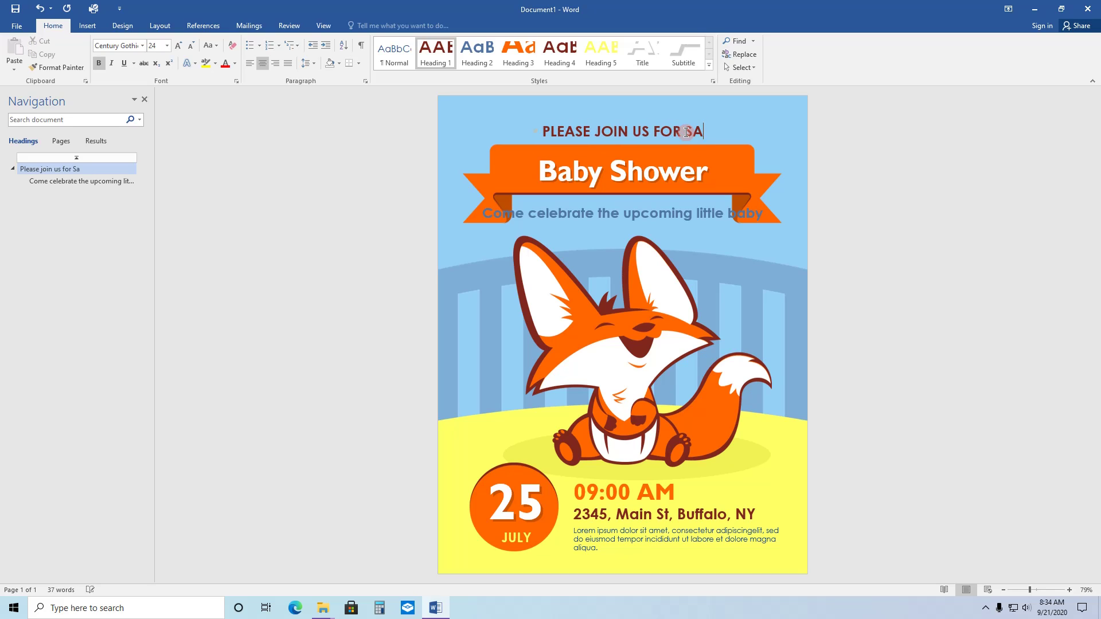
type("rah")
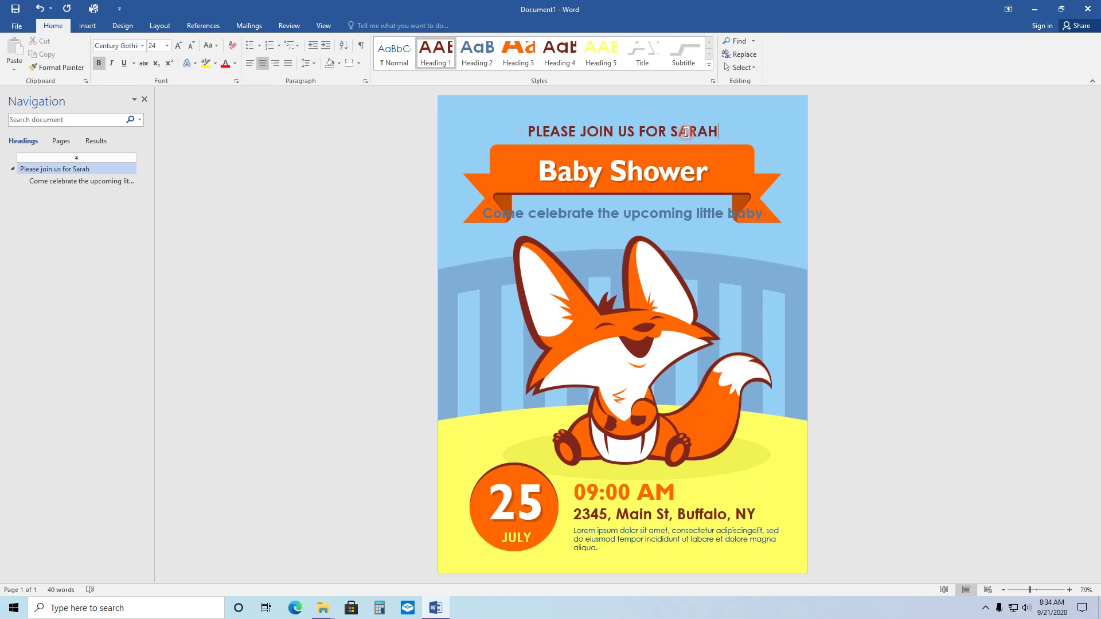
type("'s")
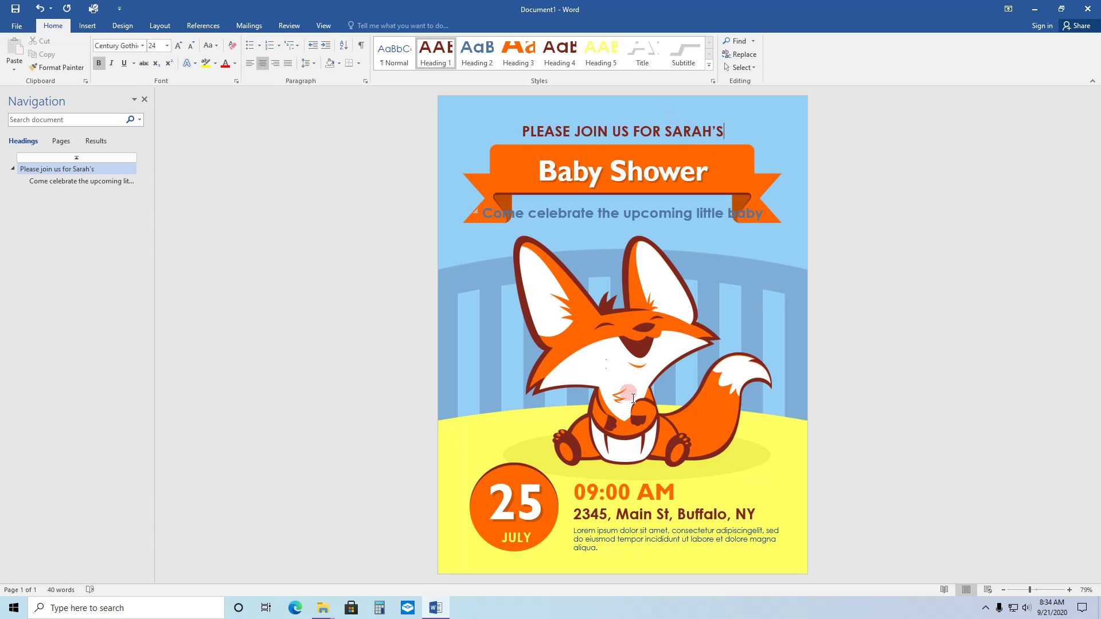
Change the font color of the "Come celebrate the upcoming little baby" line to white
left_click(656, 406)
left_click_drag(482, 213, 772, 209)
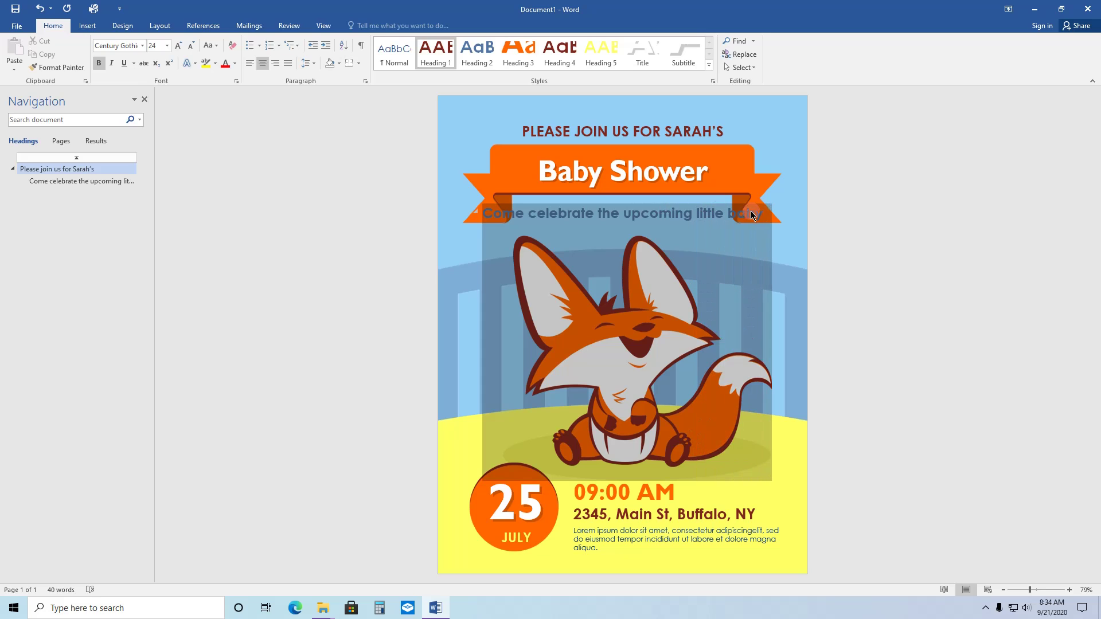
left_click(234, 64)
left_click(227, 105)
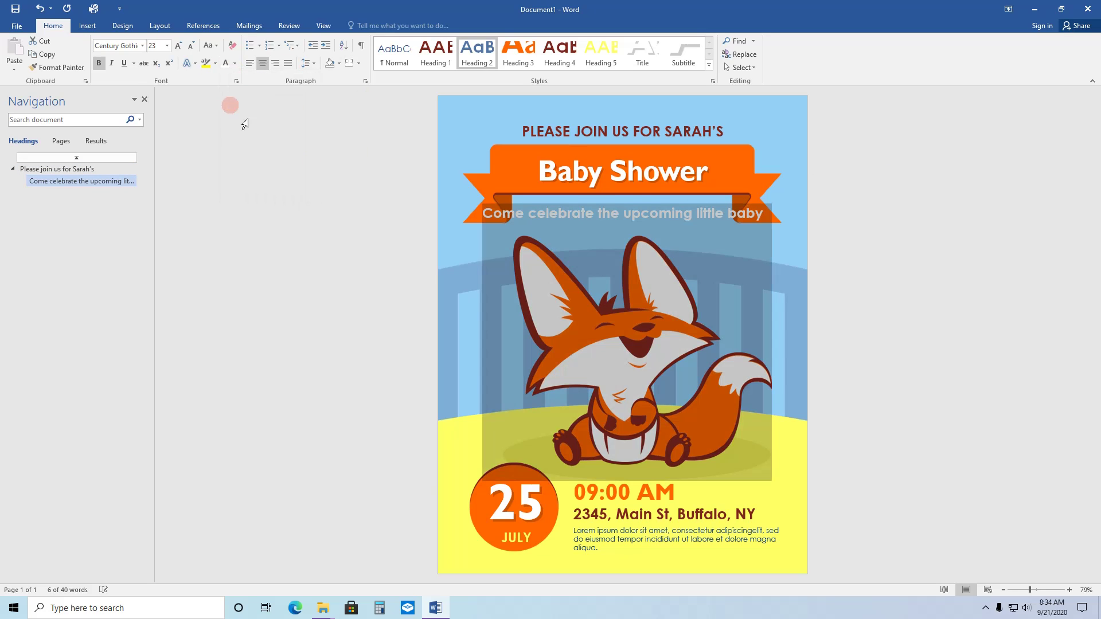
left_click(786, 199)
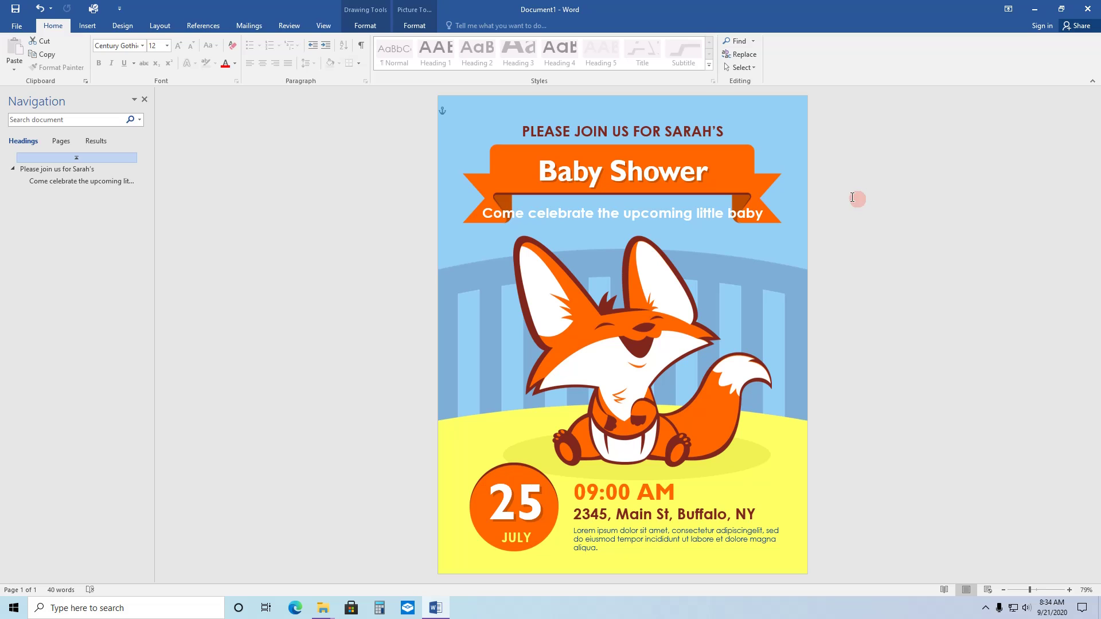
left_click(715, 215)
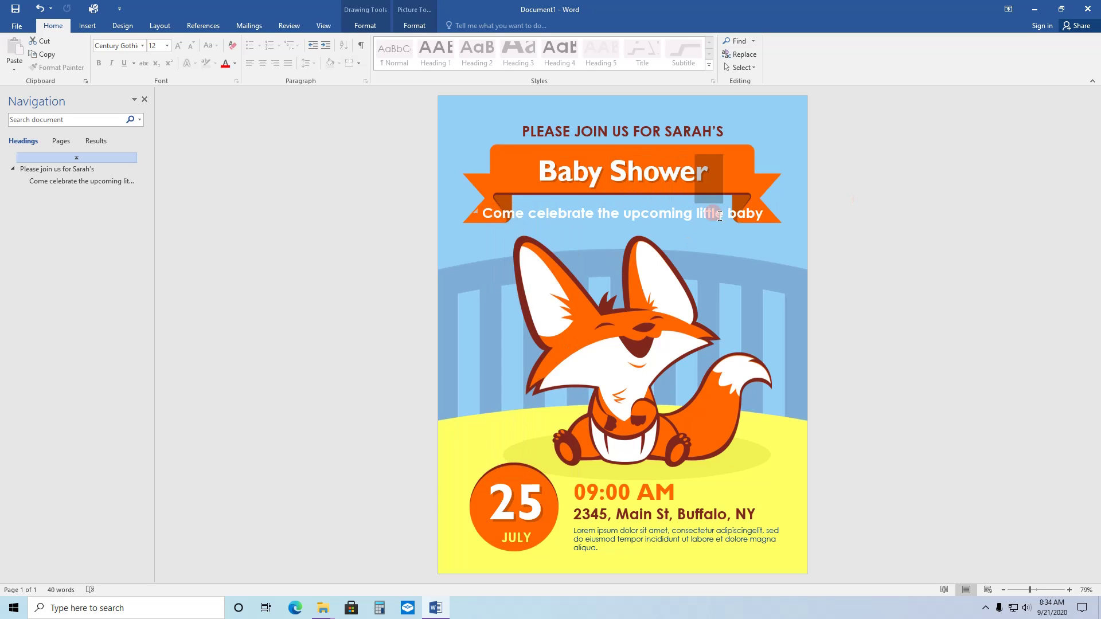
Change the font color of the "Come celebrate the upcoming little baby" line to black
triple_click(720, 216)
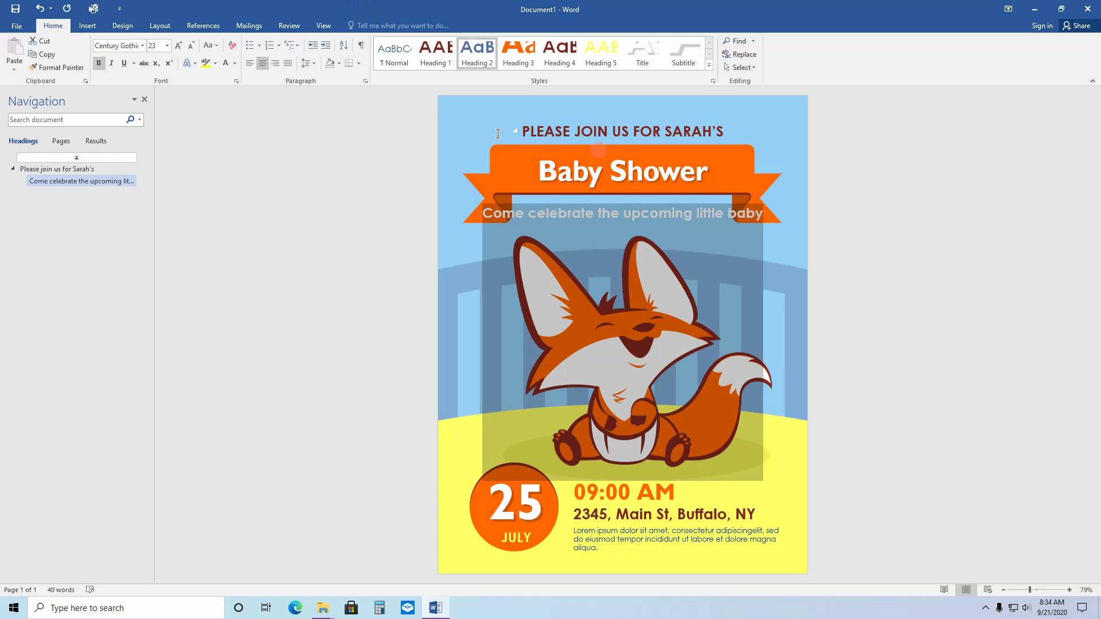
left_click(237, 65)
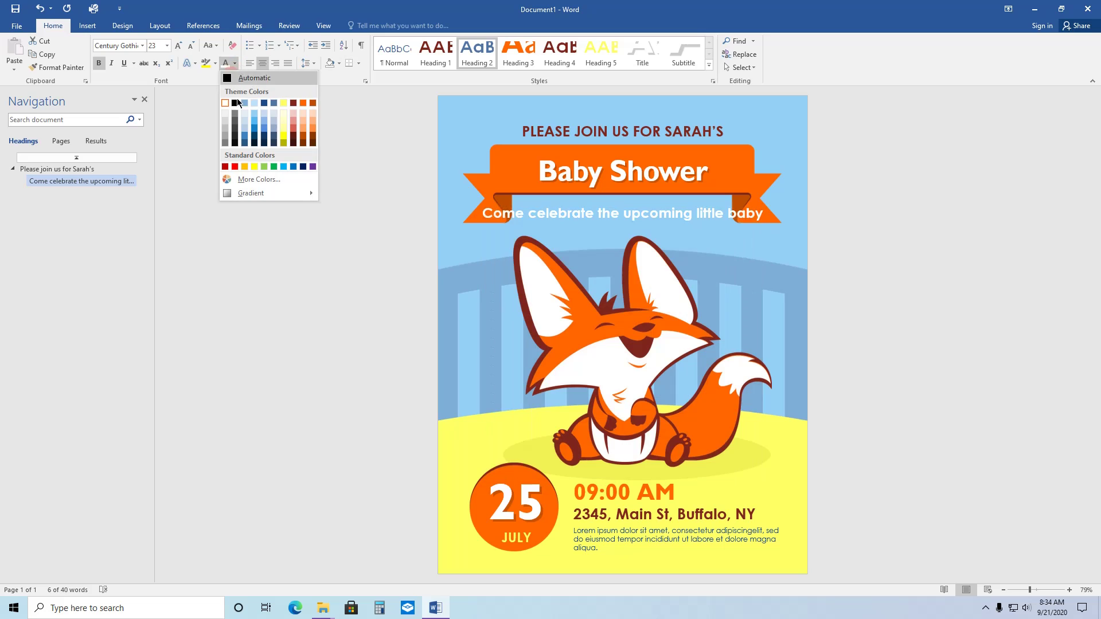
left_click(238, 109)
left_click(778, 195)
left_click(858, 195)
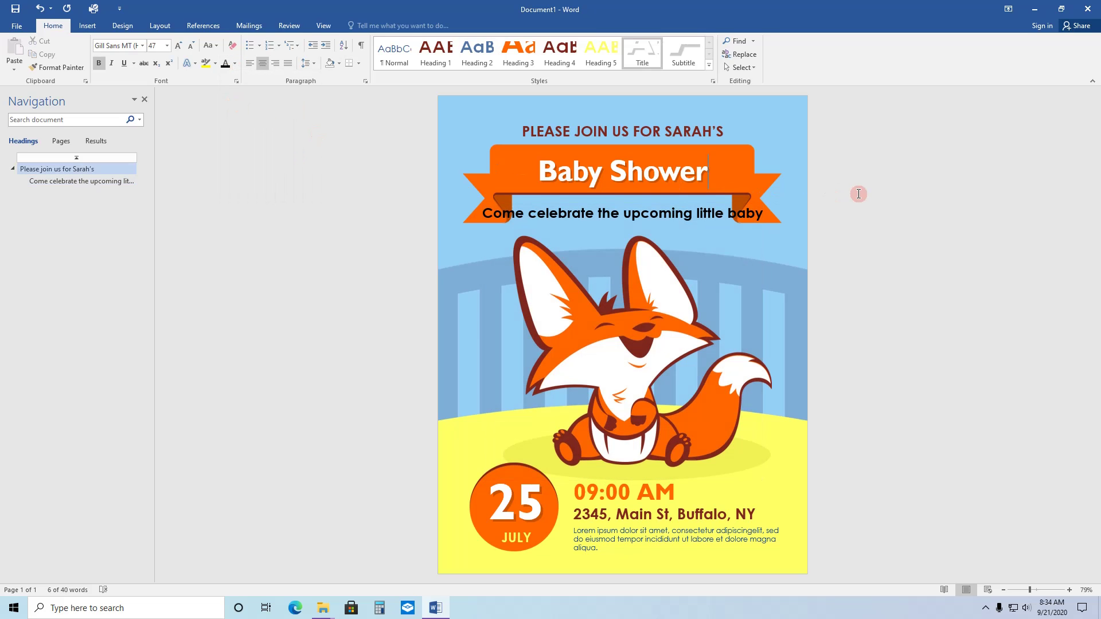
left_click_drag(485, 214, 768, 211)
left_click(979, 422)
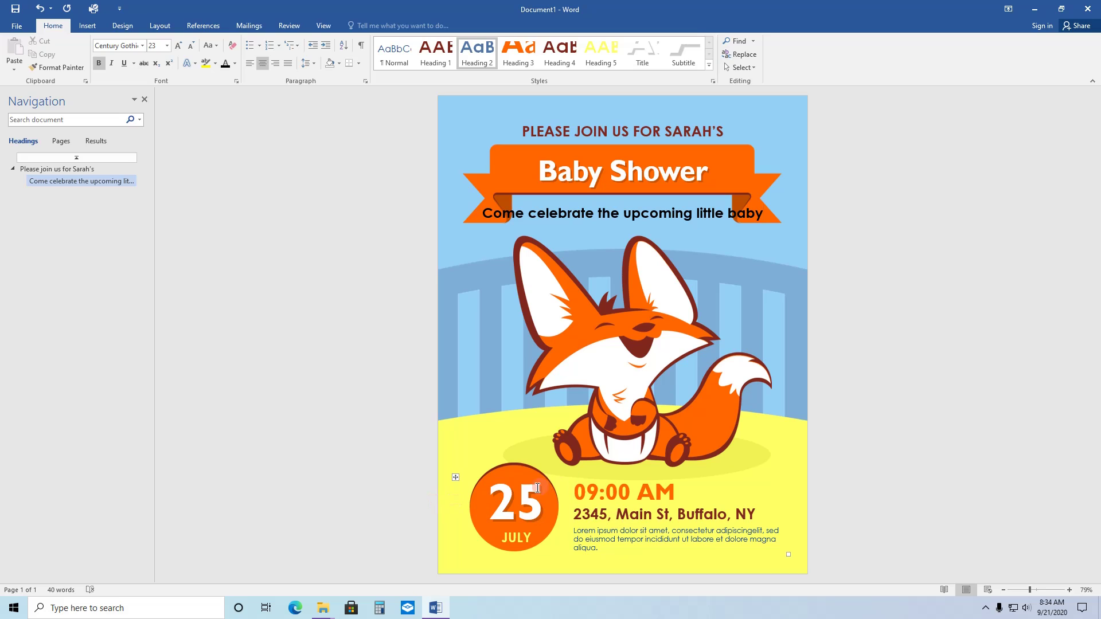
Change the date in the flyer's orange circle to 17 NOV
double_click(496, 504)
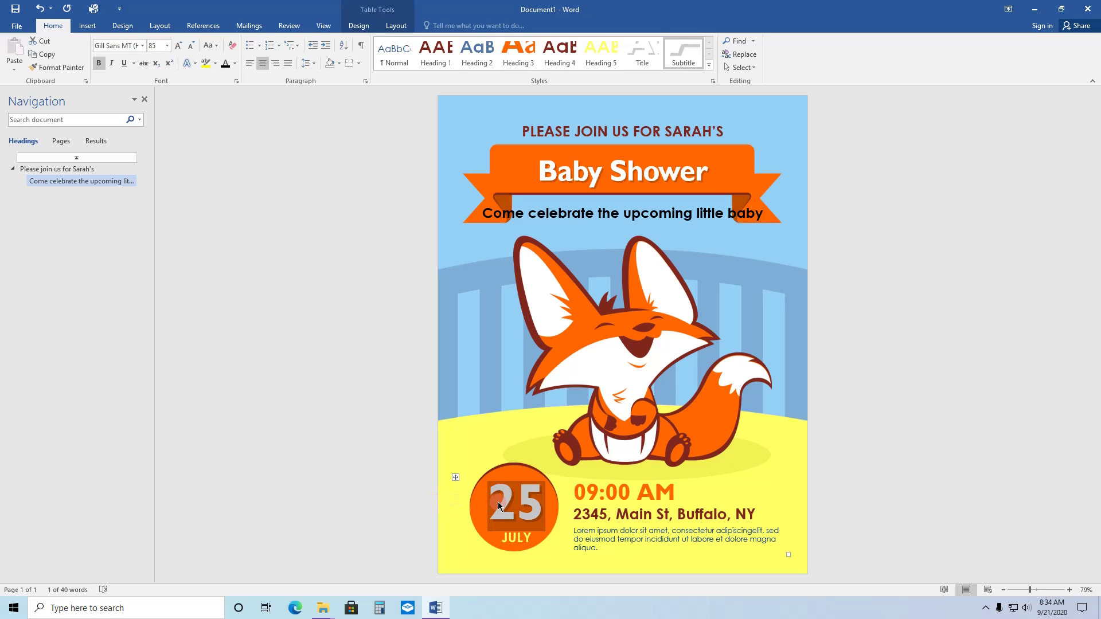
type("17 ")
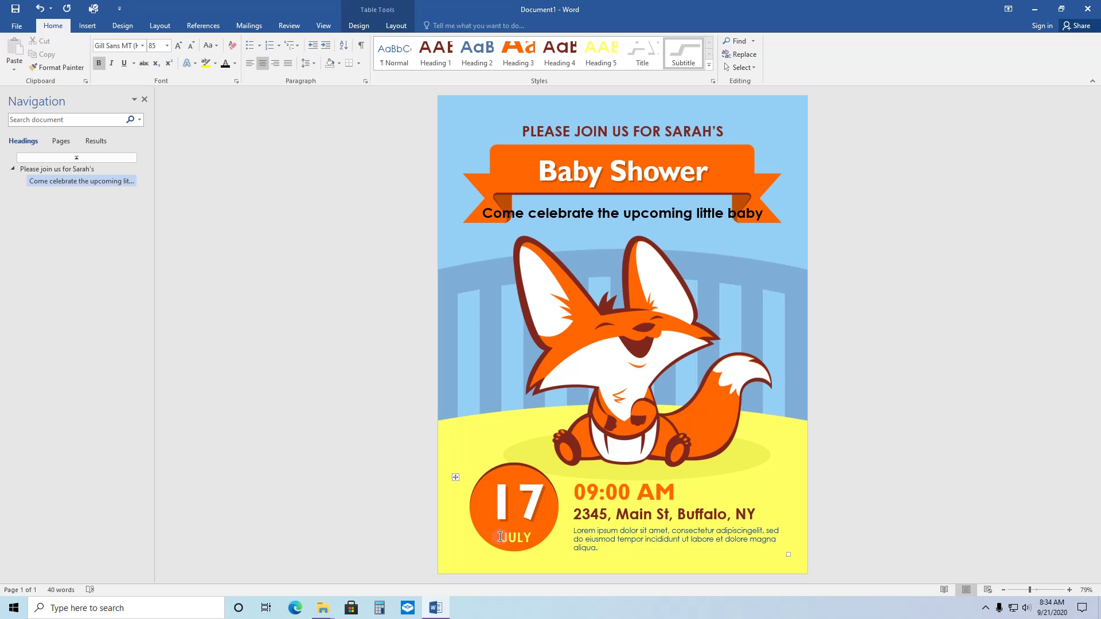
type("NO")
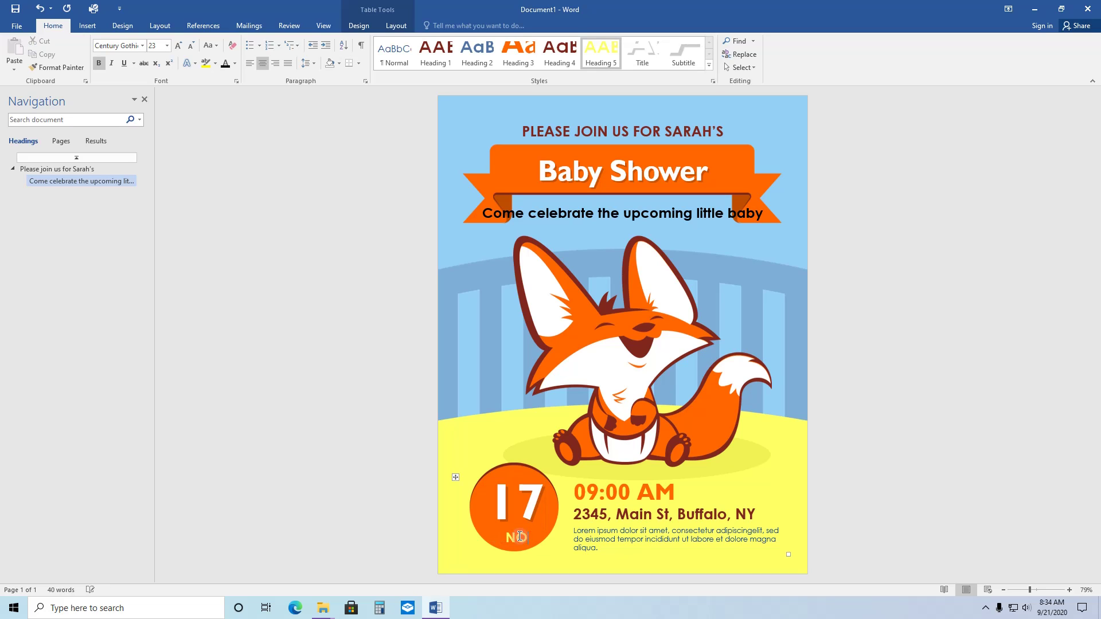
type("V")
Replace the event time beside the orange circle with "1:00PM"
triple_click(589, 494)
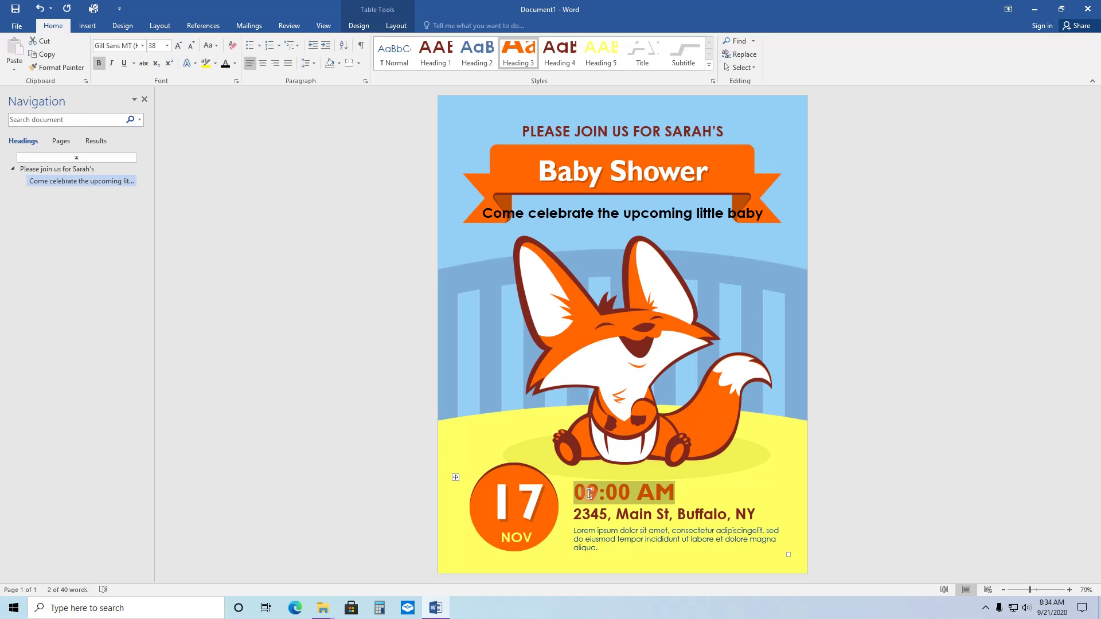
type("1:00")
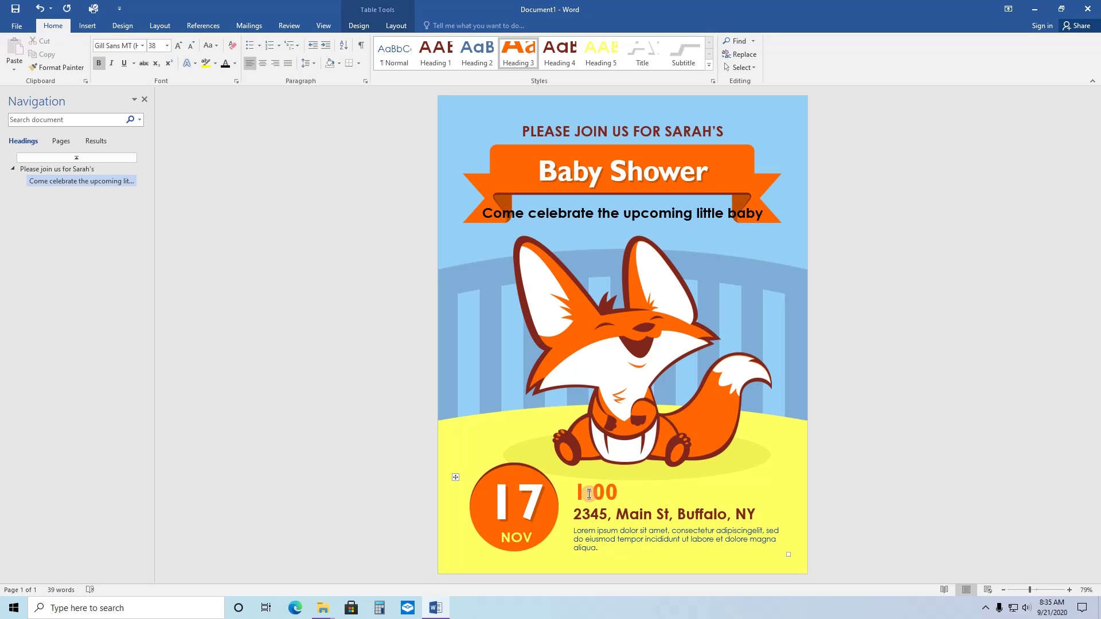
type("PM")
Replace the lorem ipsum paragraph with "Please RSVP by November 5 to" followed by a reference to the honoree's mom
triple_click(602, 549)
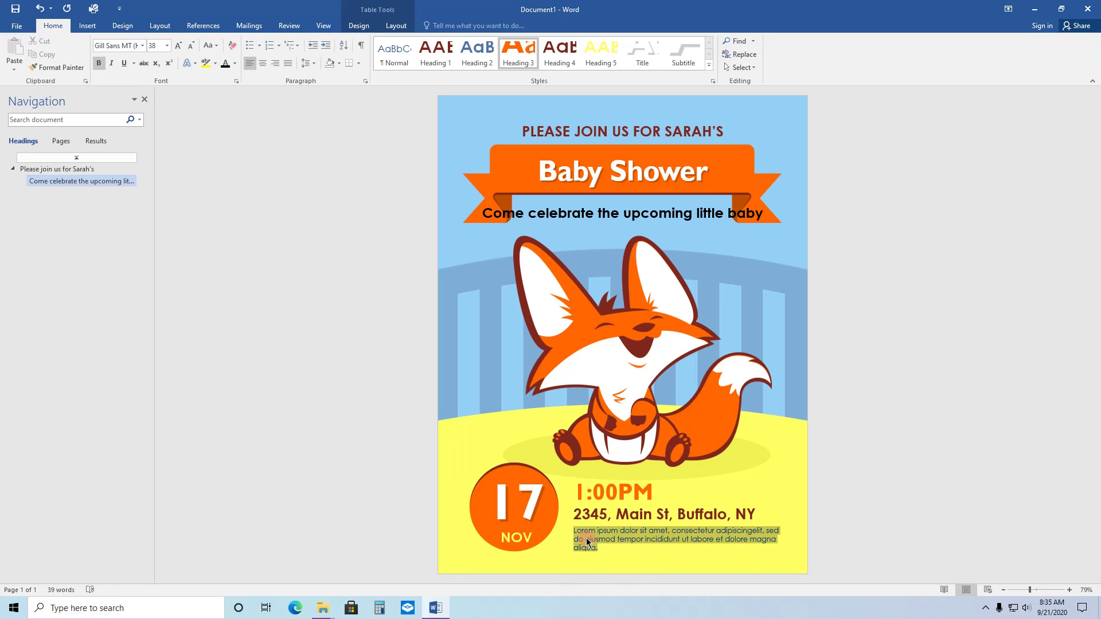
type("Please ")
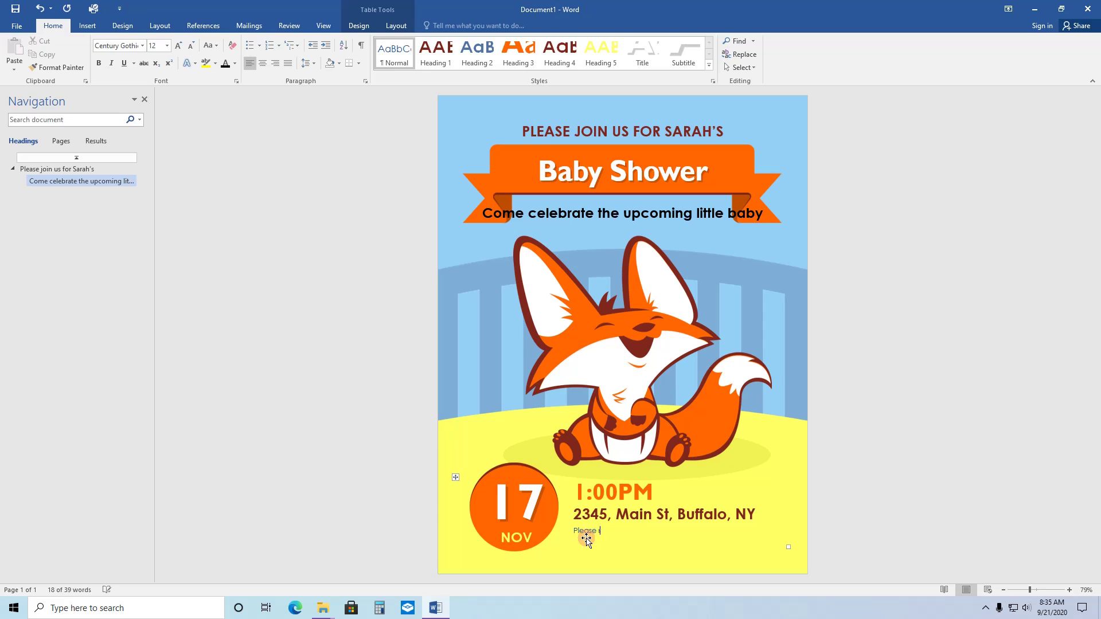
type("r")
type("SVP by November")
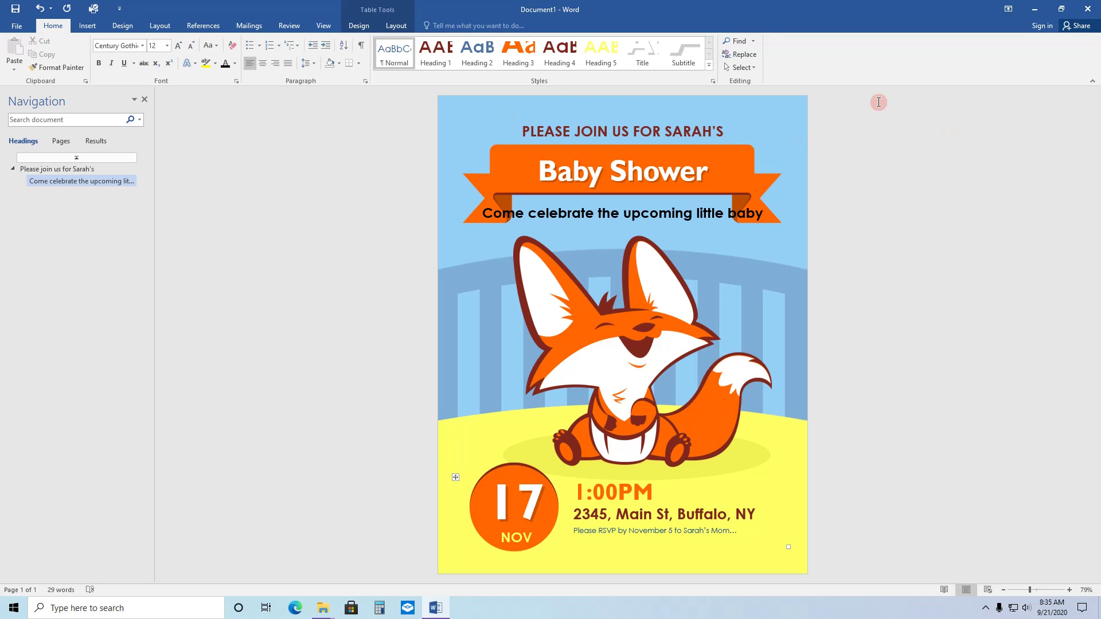
Close the baby shower flyer without saving its changes and start Word again
left_click(1089, 10)
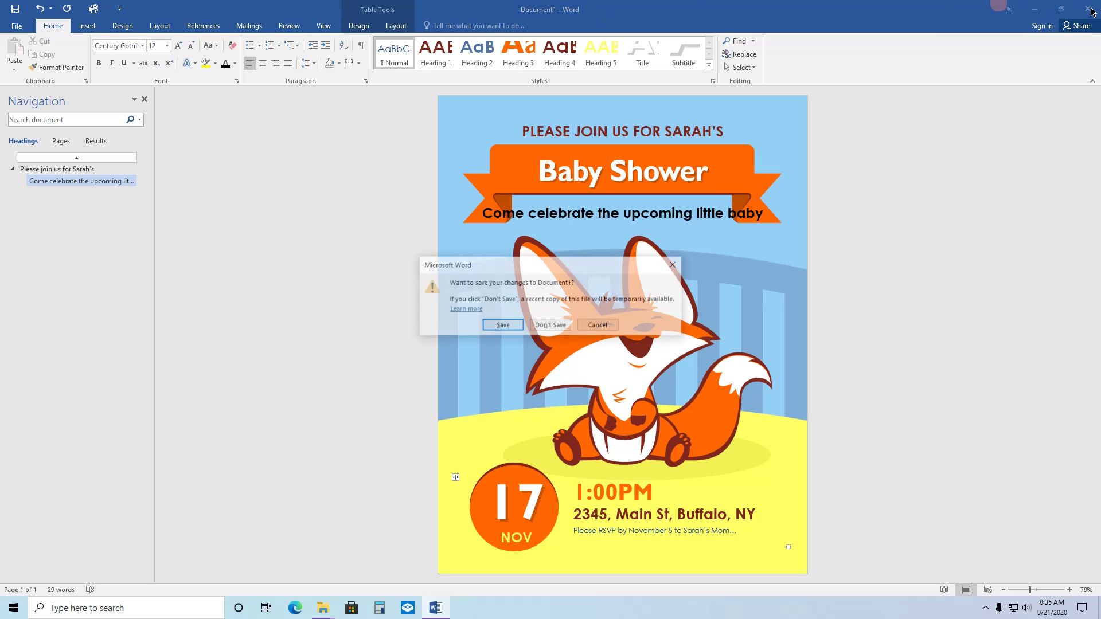
left_click(544, 325)
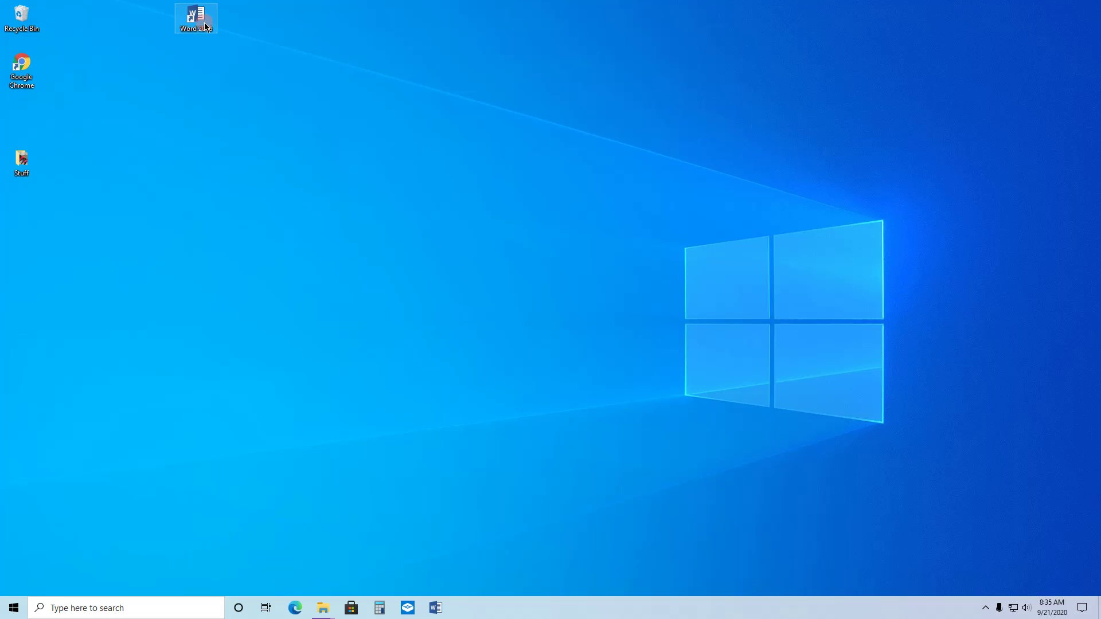
double_click(205, 27)
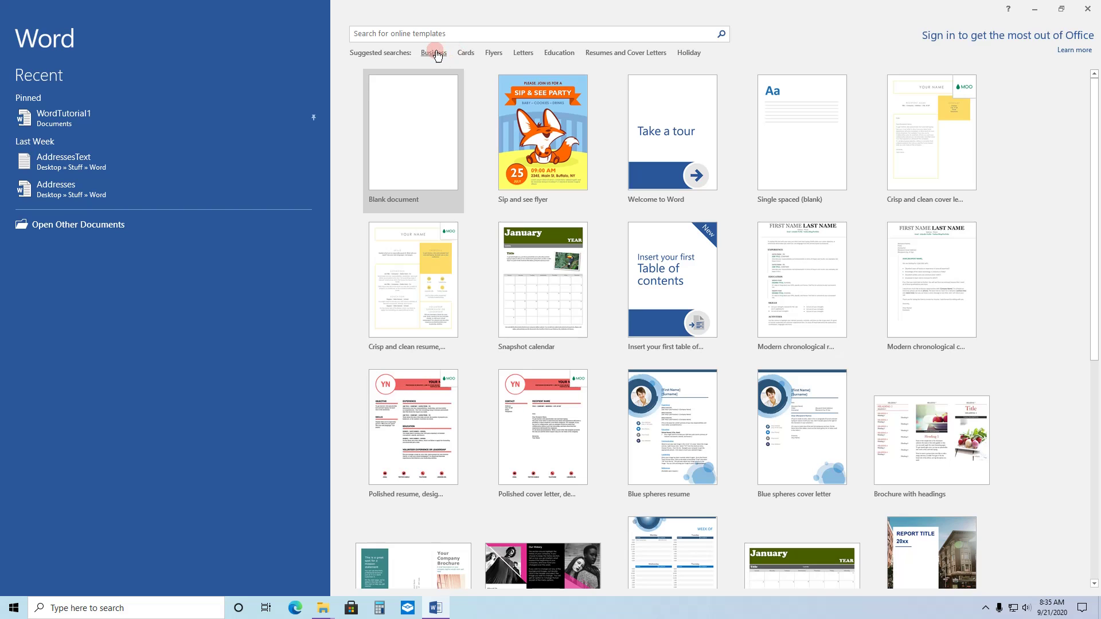
Create a document from the "Thank you card" template in the Cards category and show its page thumbnails
left_click(466, 53)
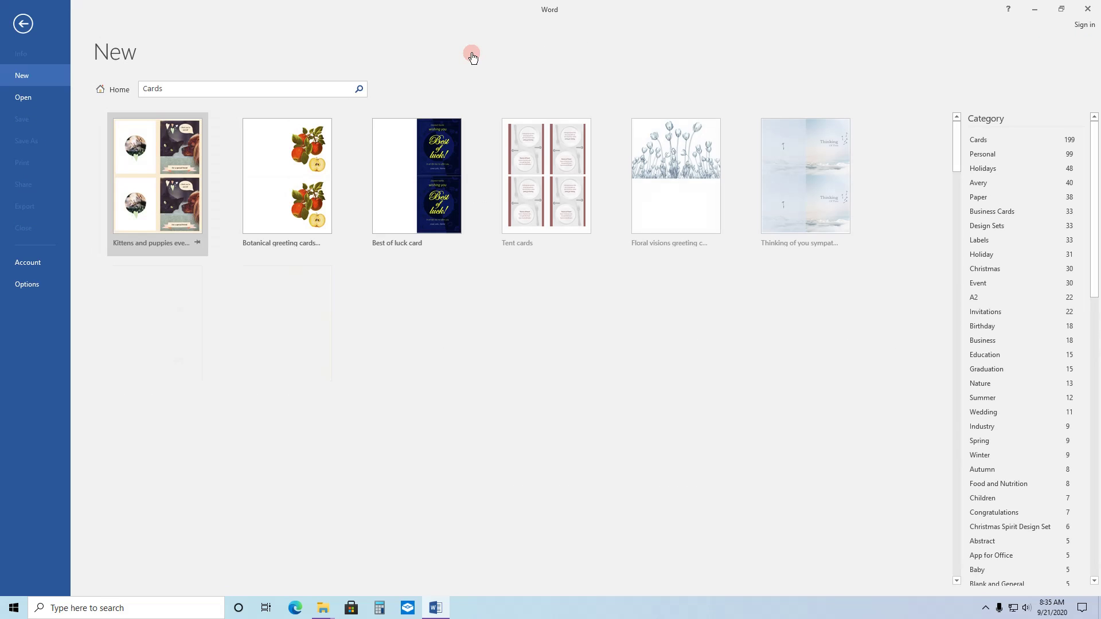
scroll(717, 416, "down", 3)
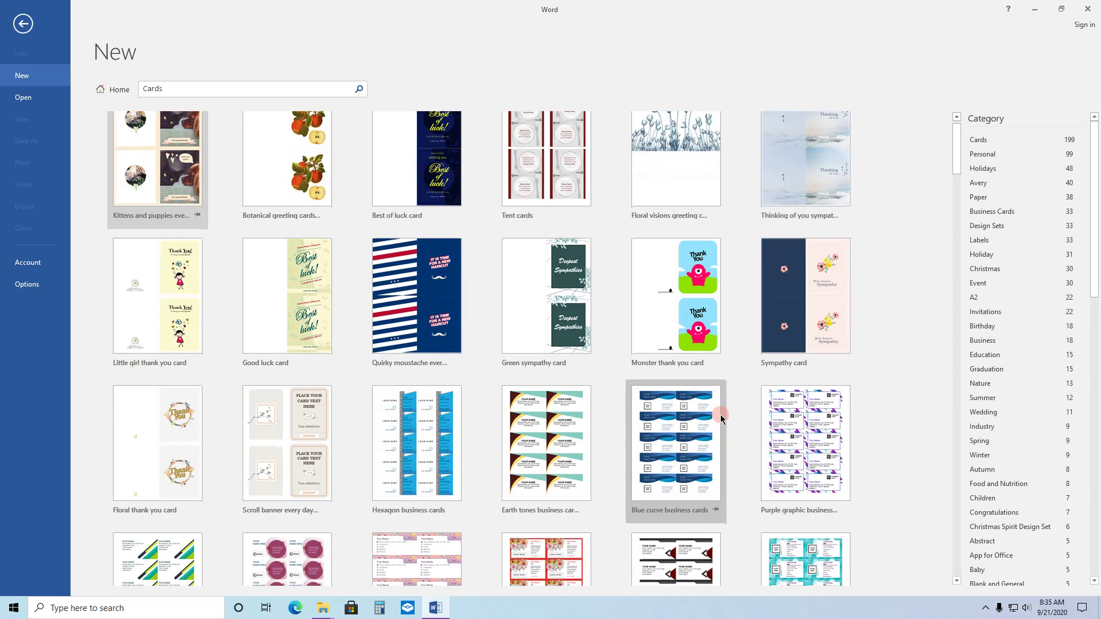
scroll(722, 417, "down", 8)
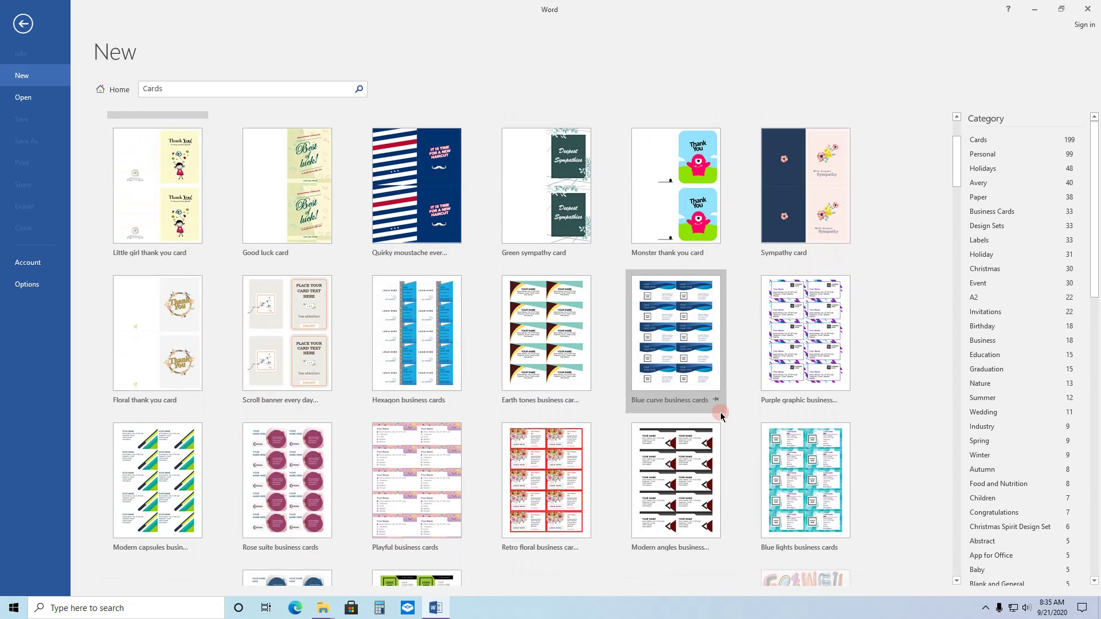
scroll(722, 416, "down", 8)
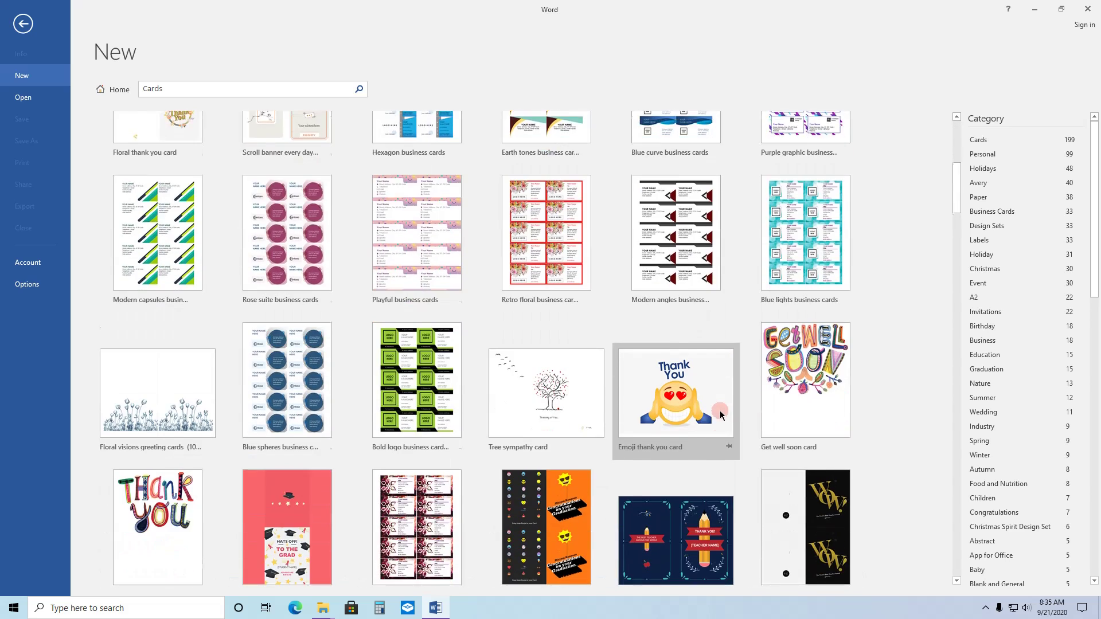
scroll(722, 417, "down", 4)
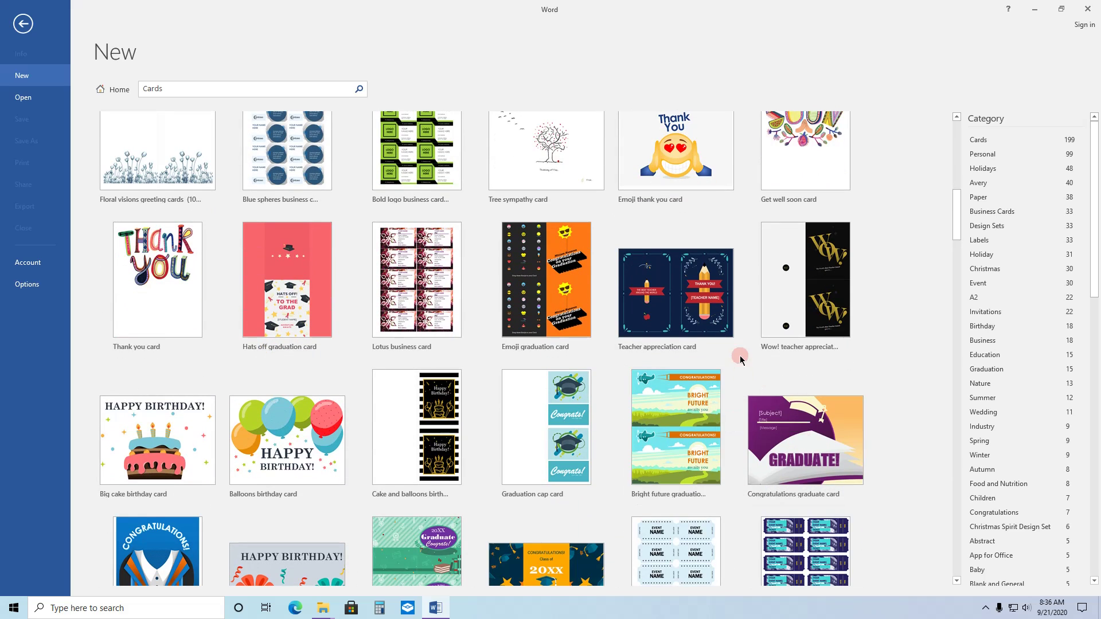
left_click(155, 269)
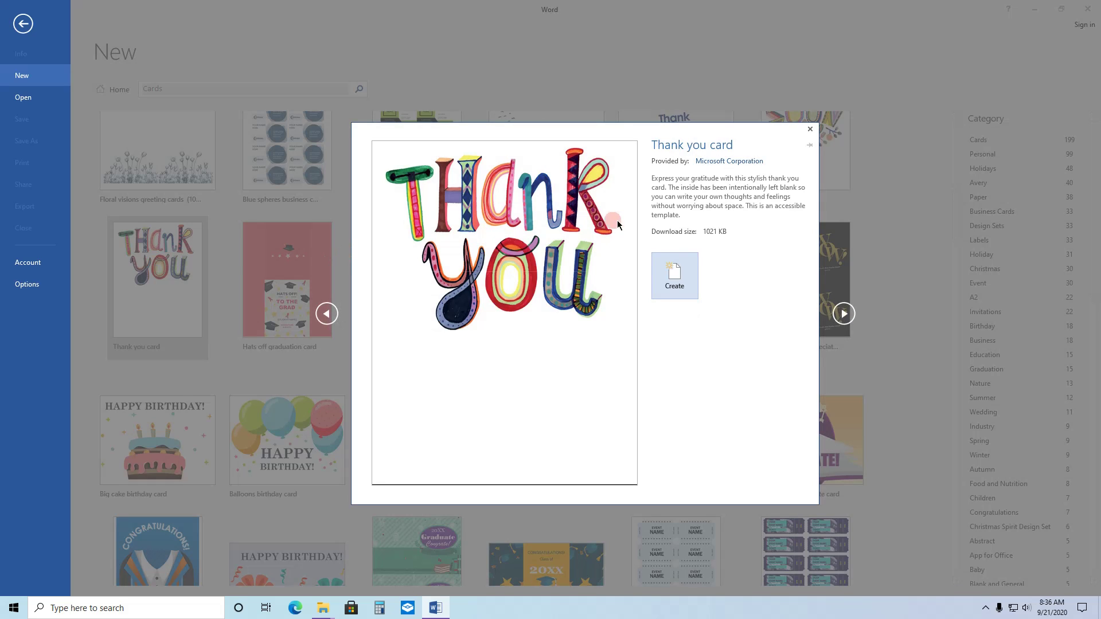
left_click(670, 274)
left_click(670, 275)
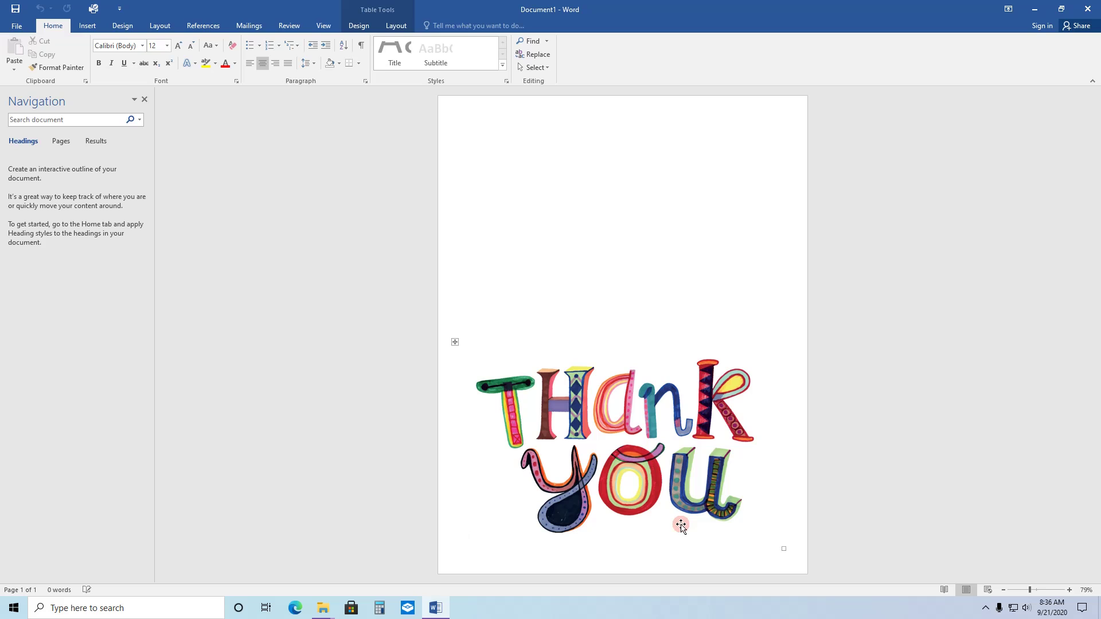
left_click(62, 143)
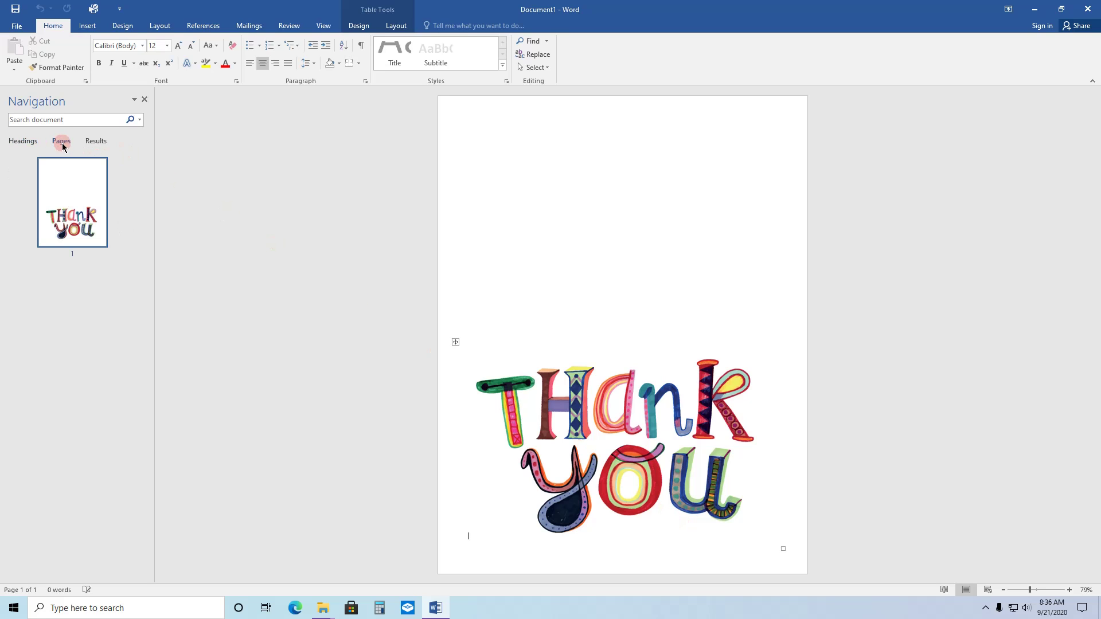
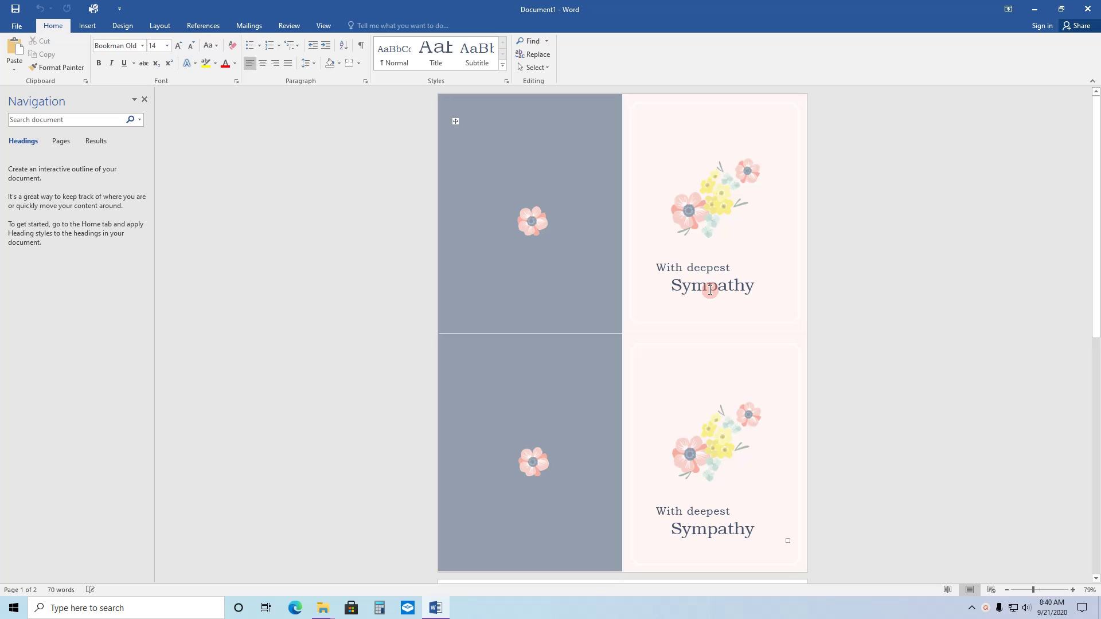
Replace the upper sympathy card's inside placeholder text with "We are so sorry to hear of the loss of your tree that loved so much."
scroll(710, 289, "down", 5)
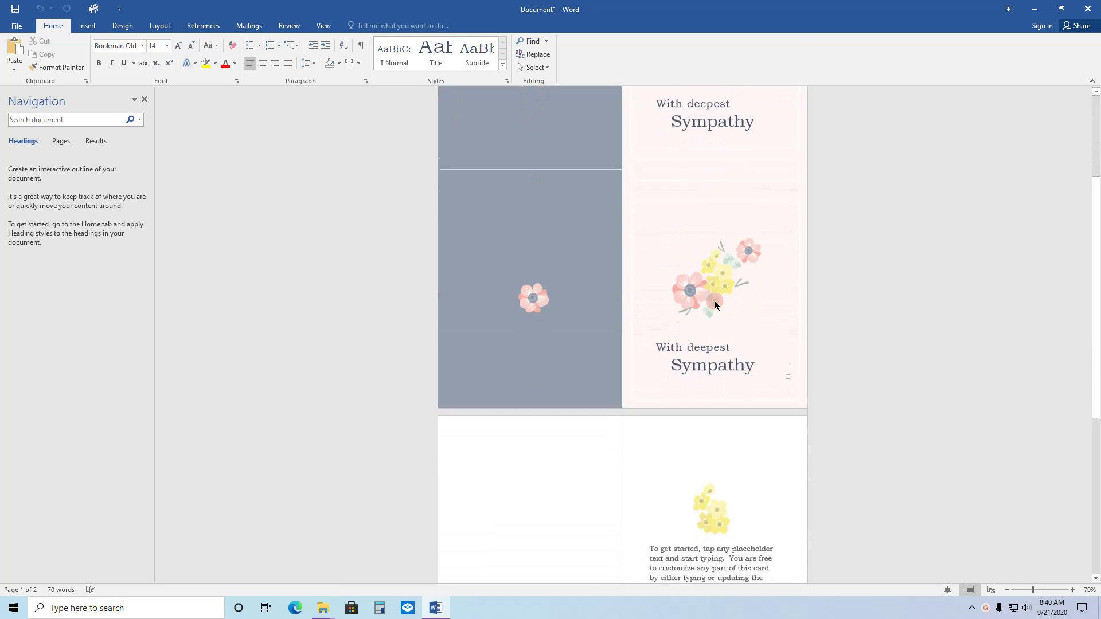
scroll(715, 303, "down", 8)
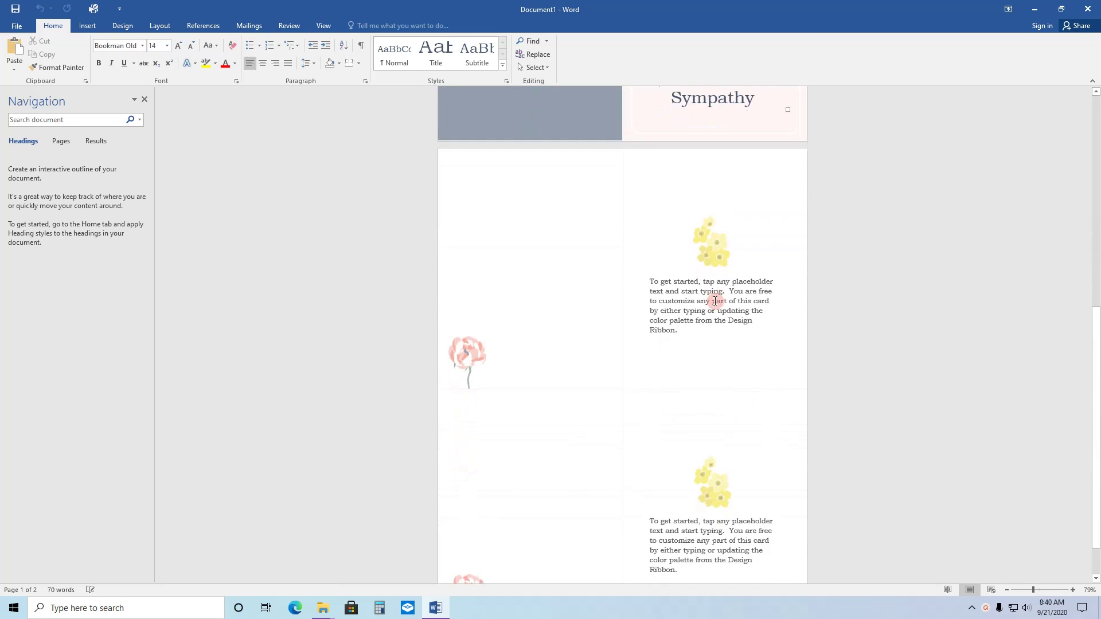
scroll(715, 301, "down", 1)
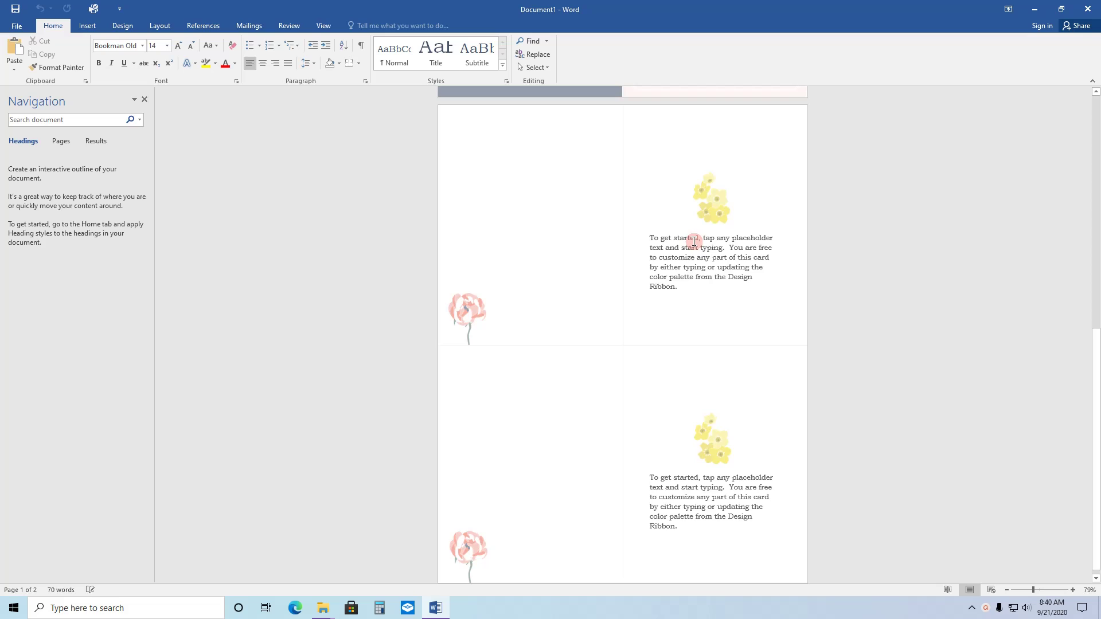
left_click(692, 275)
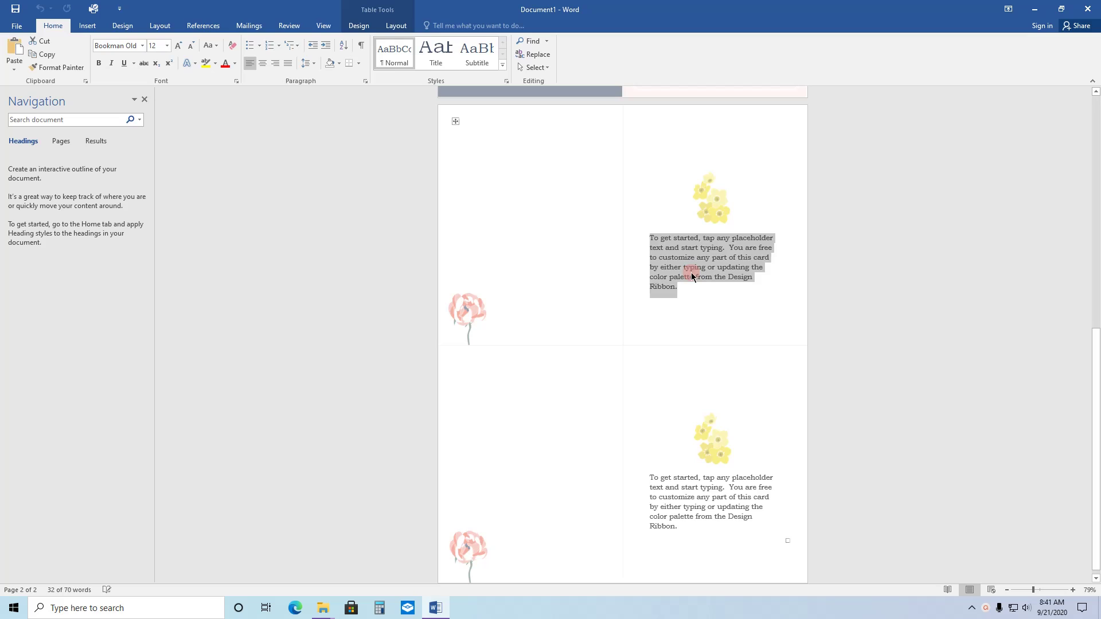
type("We are so sor")
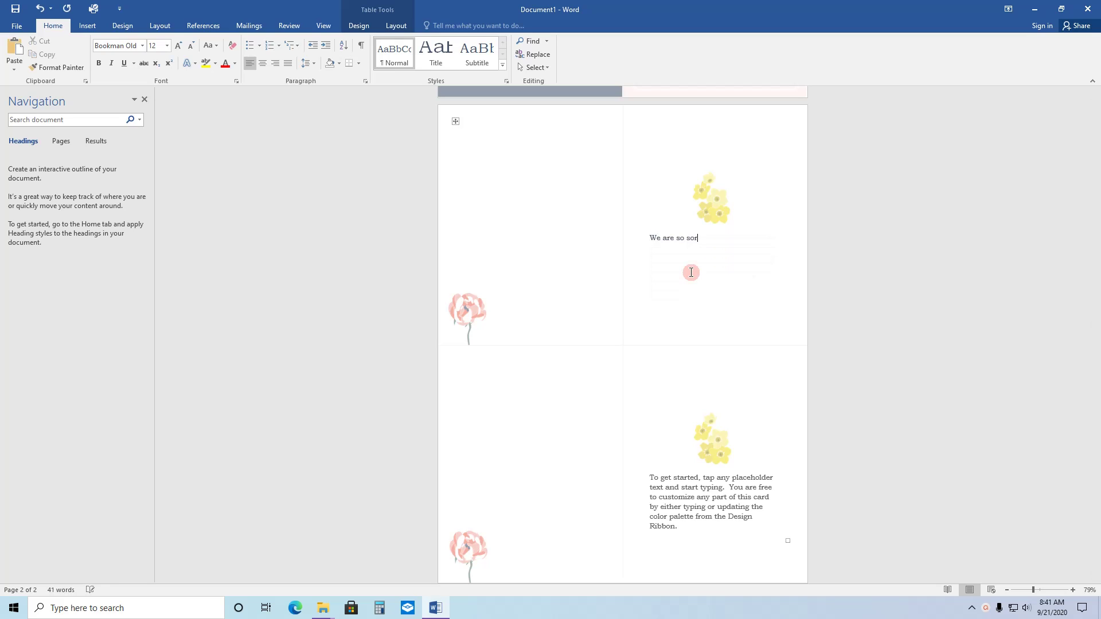
type("ry to hear of the loss of your")
type("tree that love")
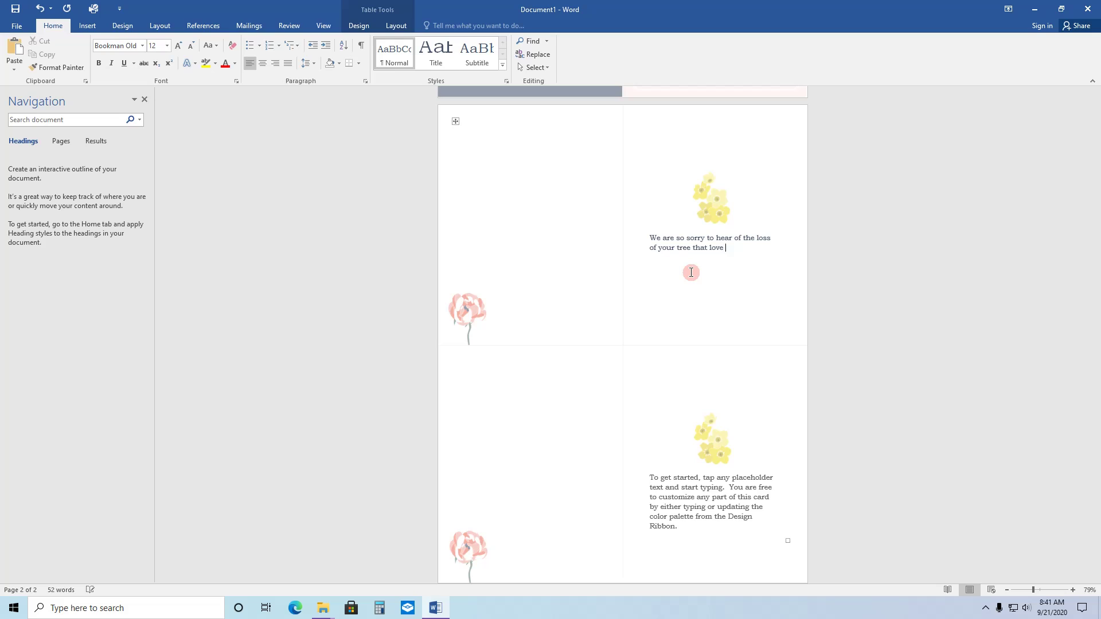
type("d so")
key("BackSpace")
key("BackSpace")
key("BackSpace")
key("BackSpace")
key("BackSpace")
type("d so mu")
type("ch.")
Add the closing "With our deepest condolences," below the message, signed with the sender's first name and "& family"
type("With our deepe")
type("st condol")
type("ences.")
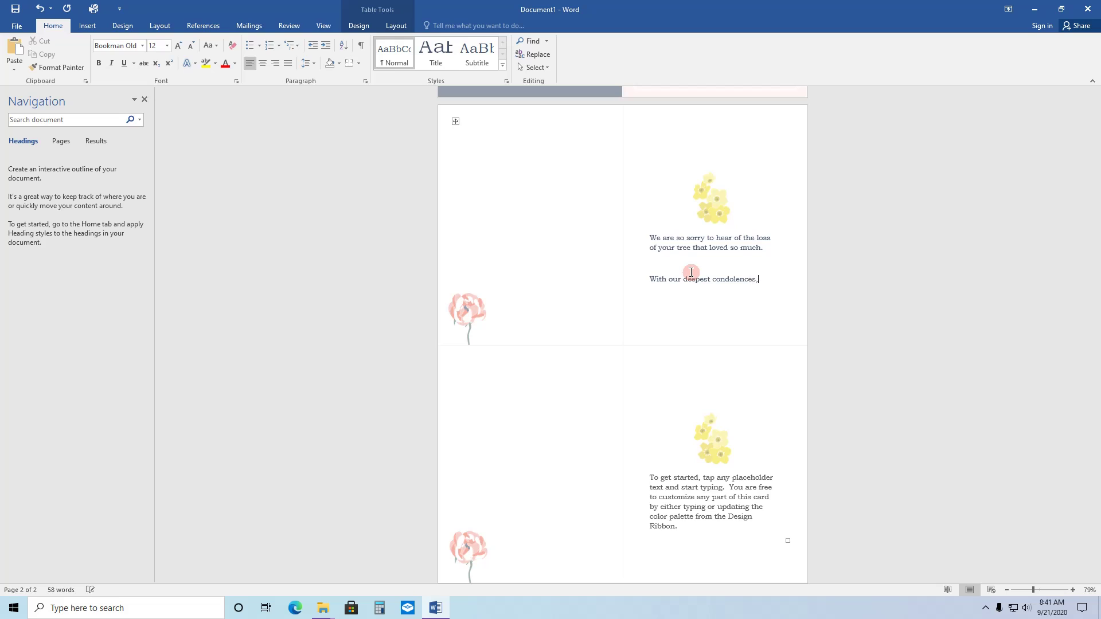
type("Kike")
type("m")
type(" &")
type(" family")
Copy the complete sympathy message with its signature over the placeholder text of the lower card
left_click(714, 488)
left_click(693, 248)
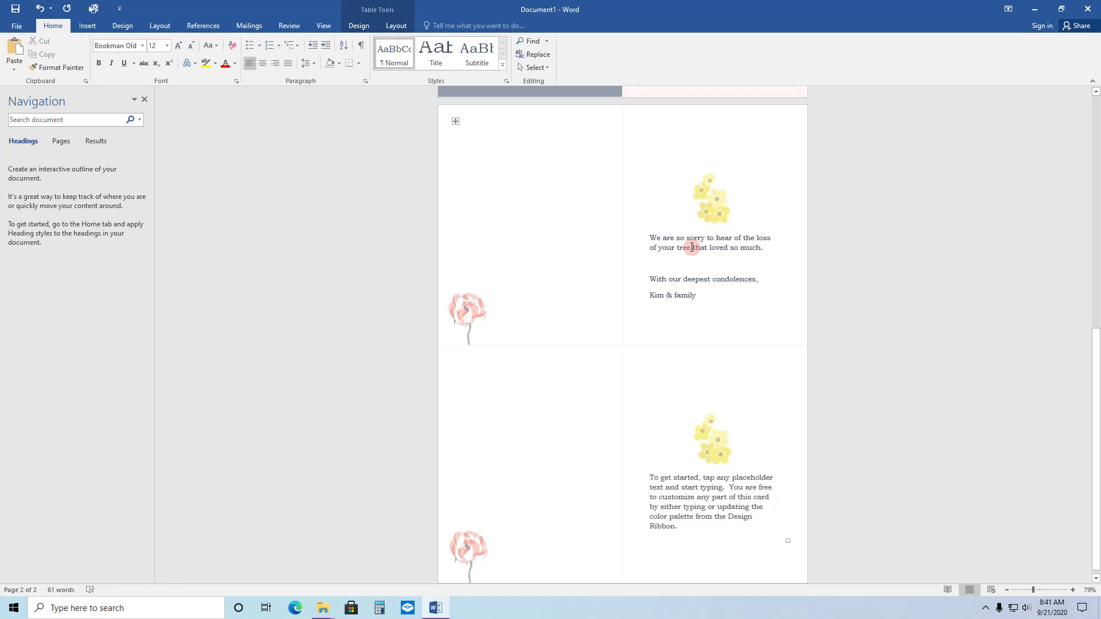
left_click_drag(650, 239, 715, 295)
key("ctrl+c")
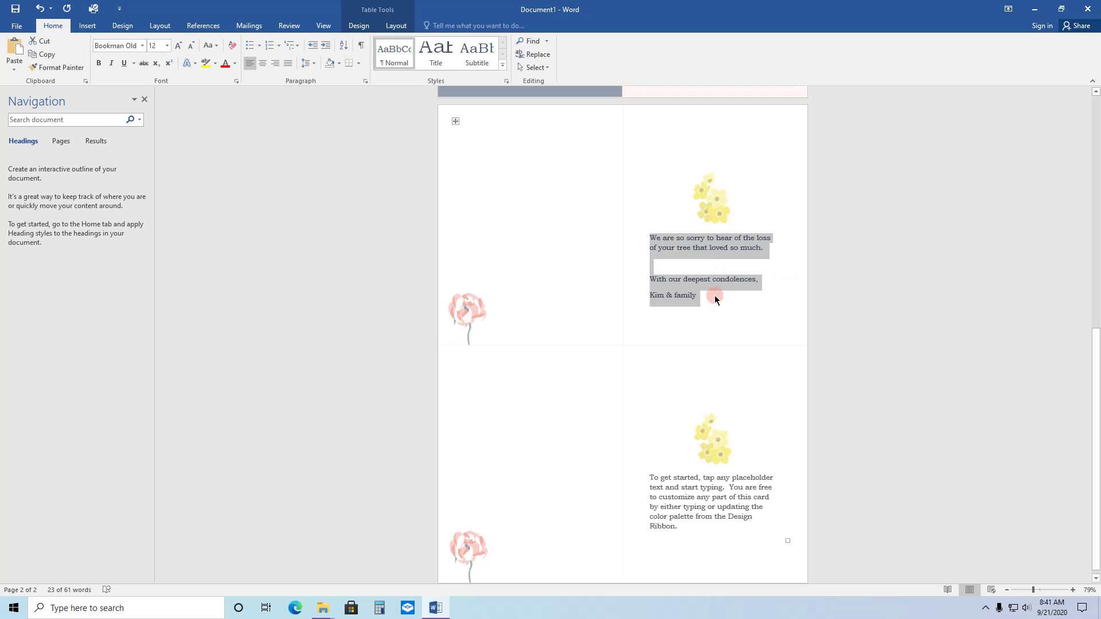
left_click(652, 478)
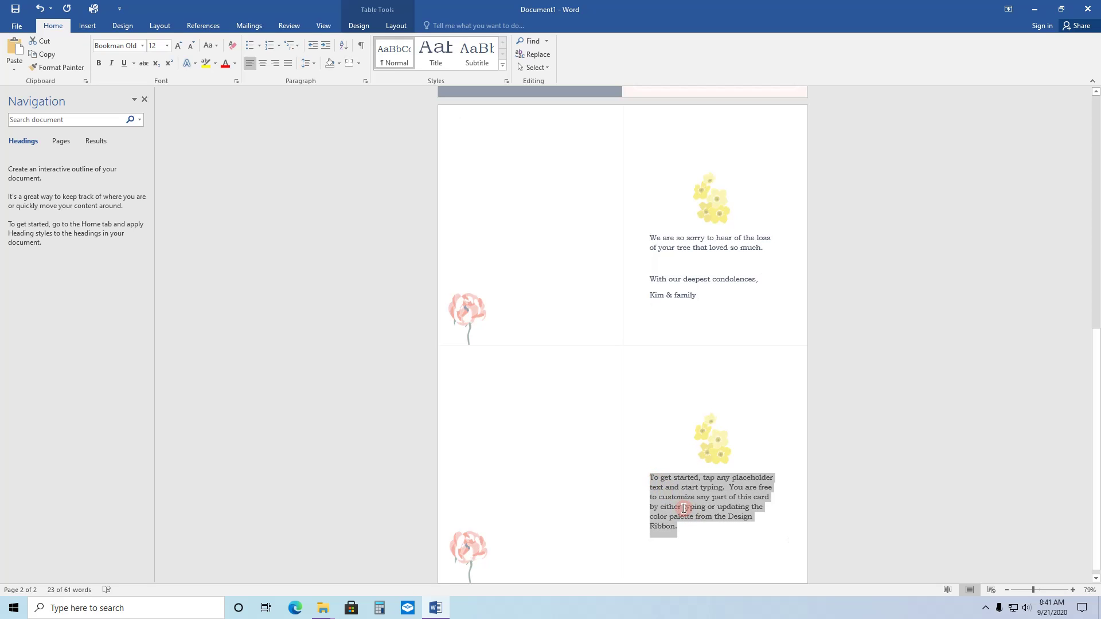
key("ctrl+v")
scroll(688, 510, "down", 1)
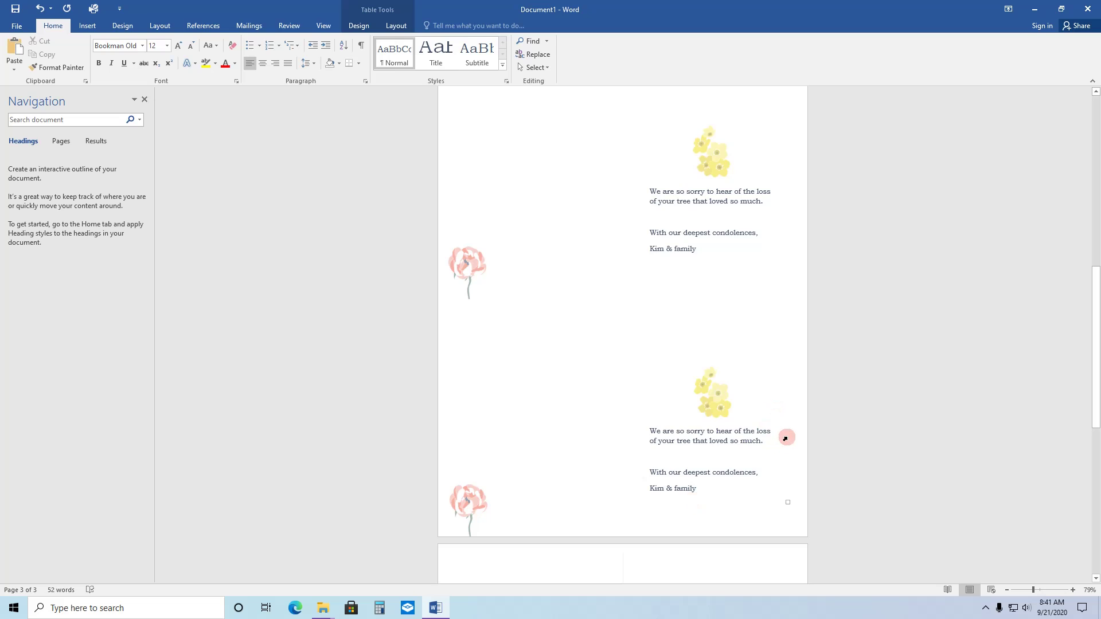
Review the sympathy card document's front covers, inside messages and trailing page
scroll(786, 438, "down", 10)
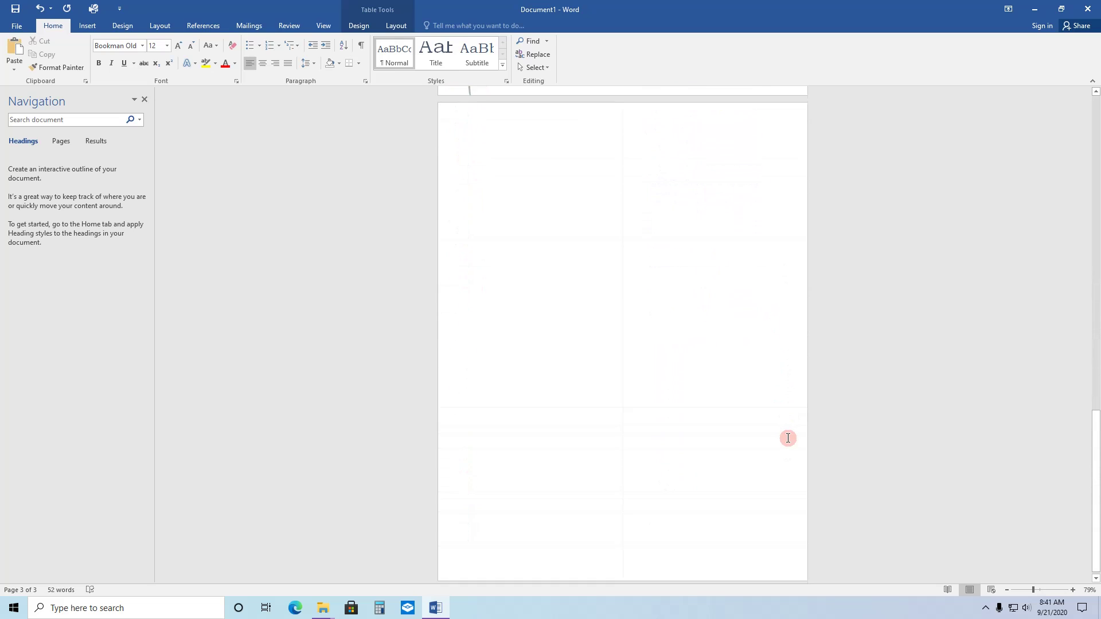
scroll(788, 438, "up", 6)
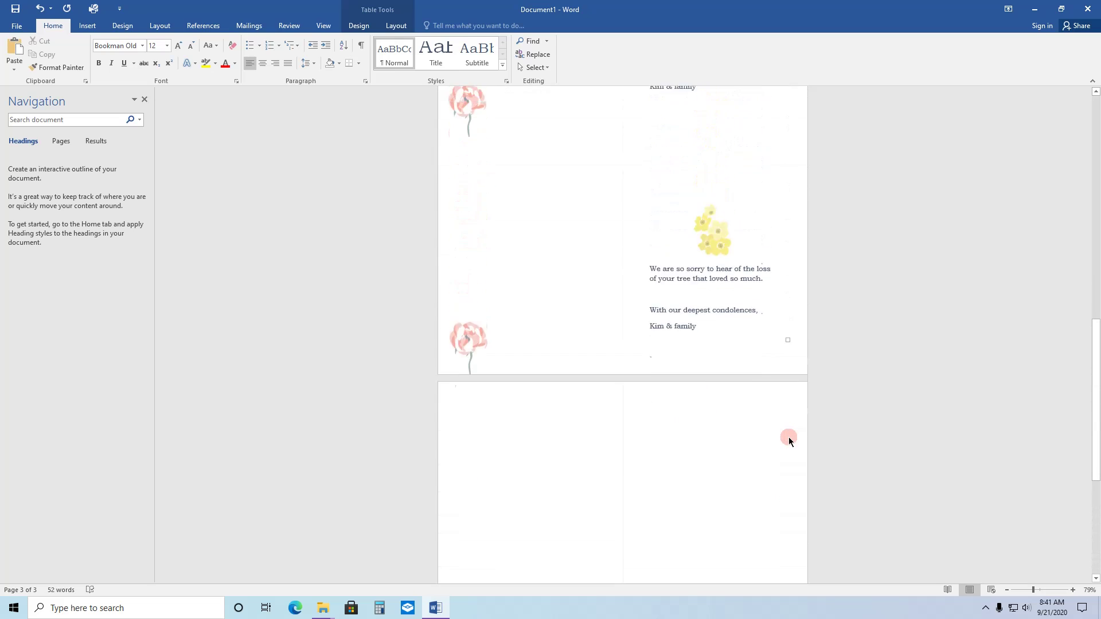
scroll(789, 438, "up", 9)
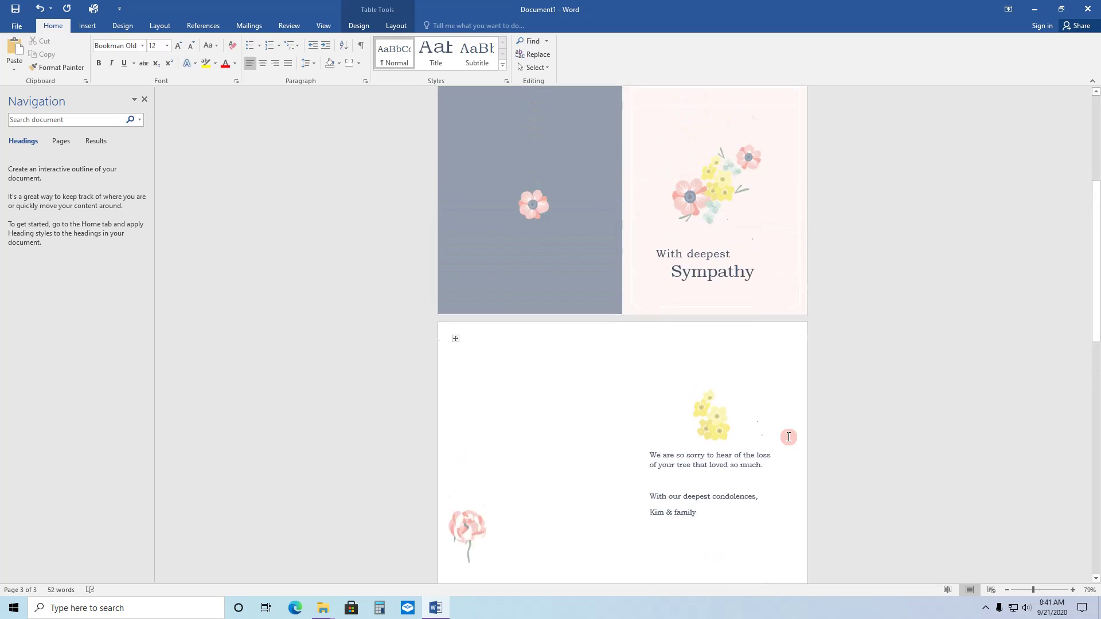
scroll(789, 437, "up", 5)
scroll(789, 437, "up", 1)
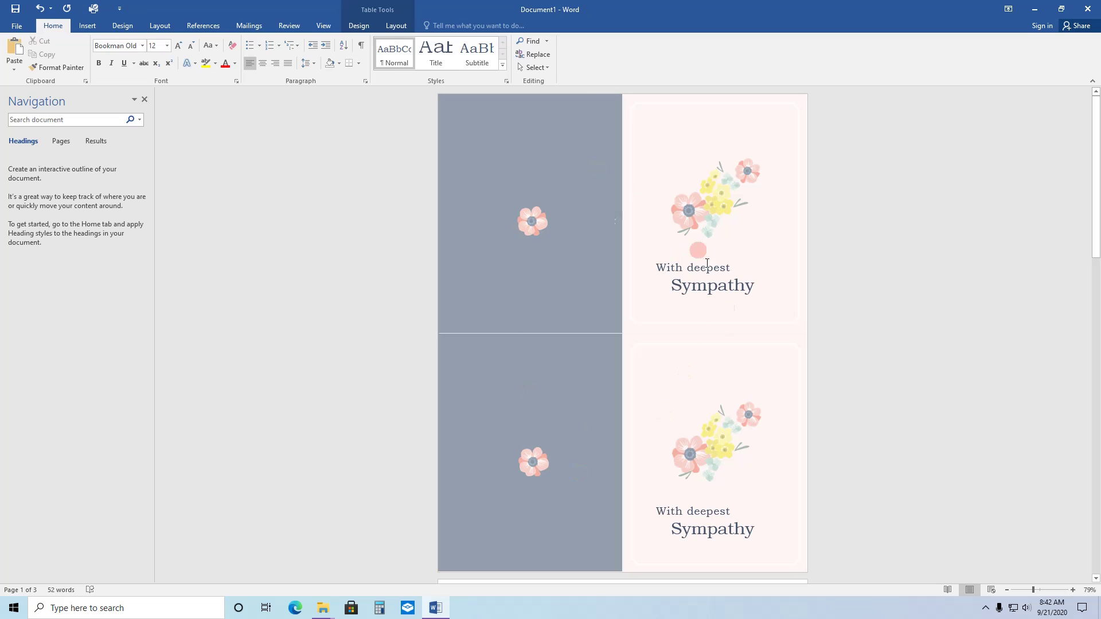
scroll(868, 480, "down", 5)
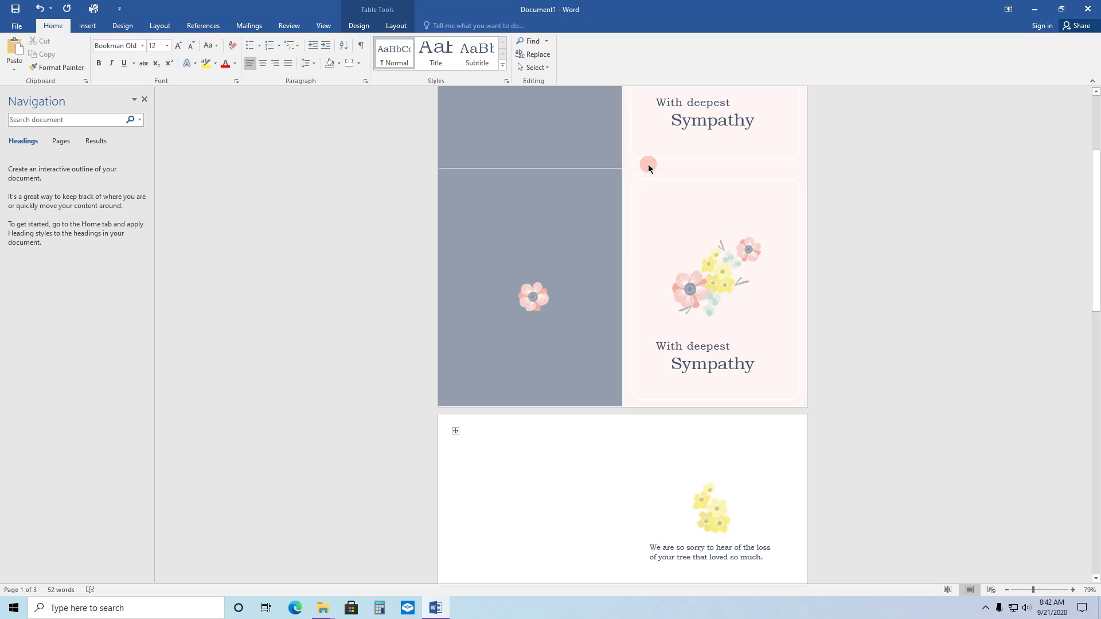
scroll(903, 256, "up", 2)
scroll(904, 256, "up", 3)
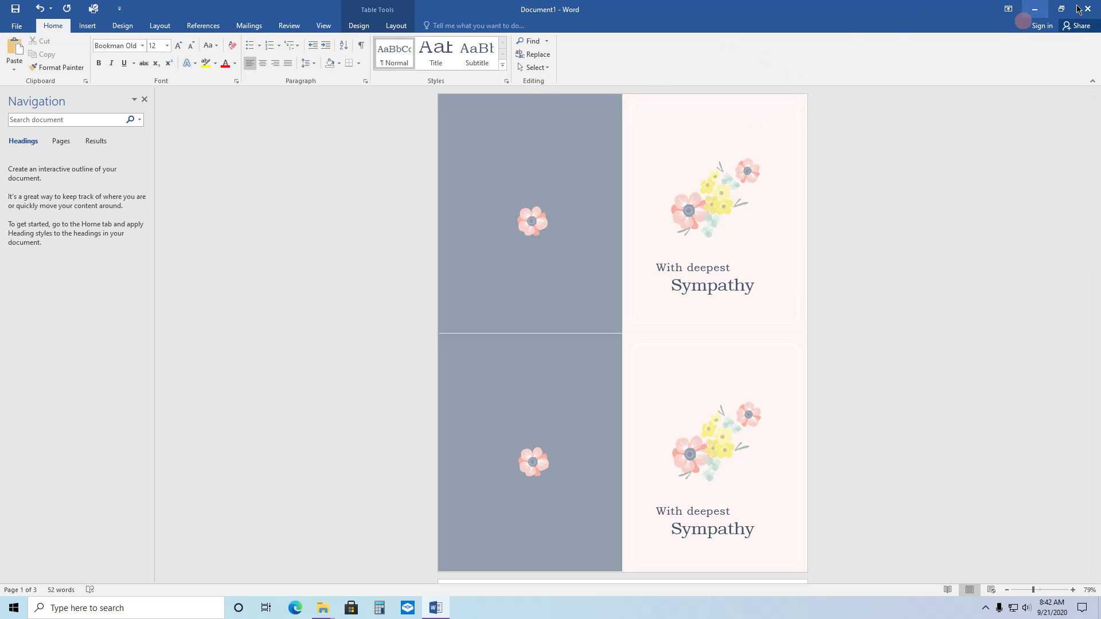
Create a blank document, enter the line "This is Calibri", fit the view to the page width and start a new line
left_click(24, 28)
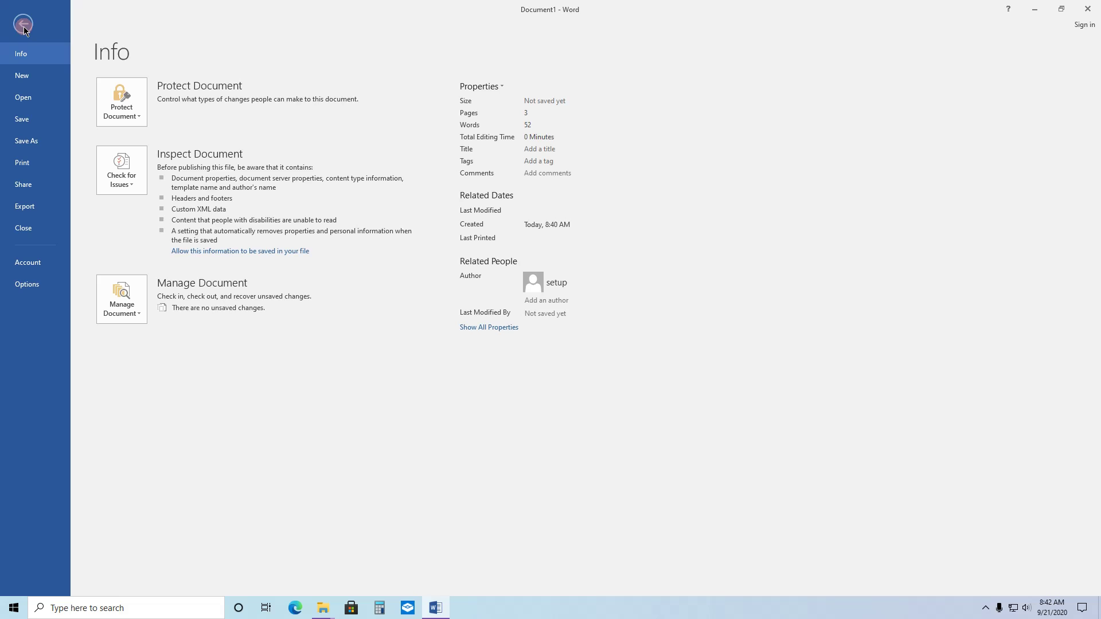
left_click(29, 79)
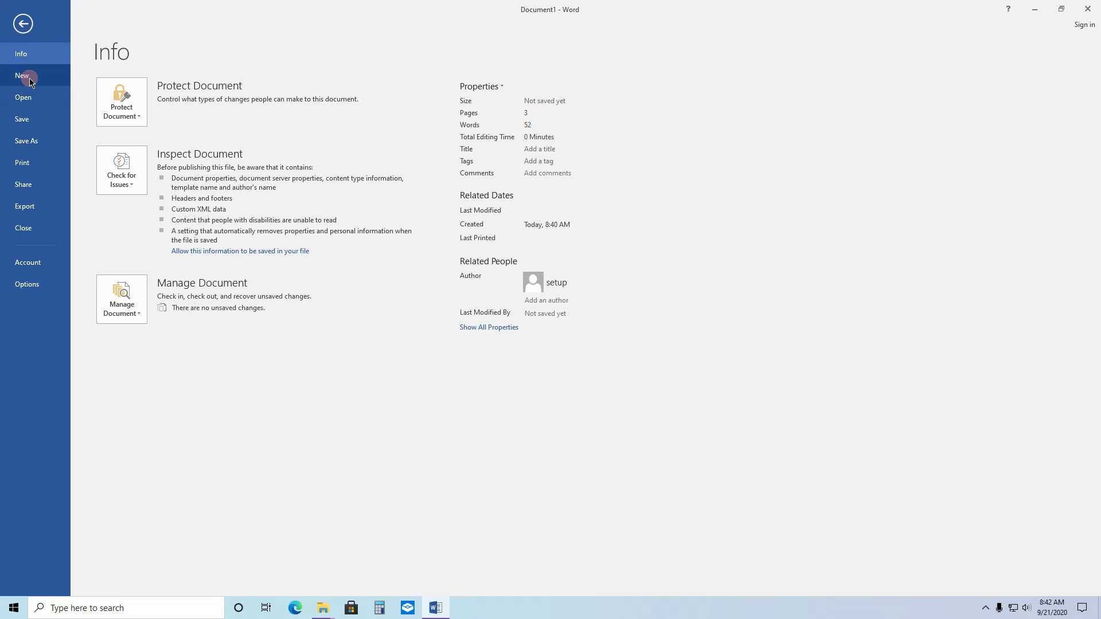
left_click(137, 184)
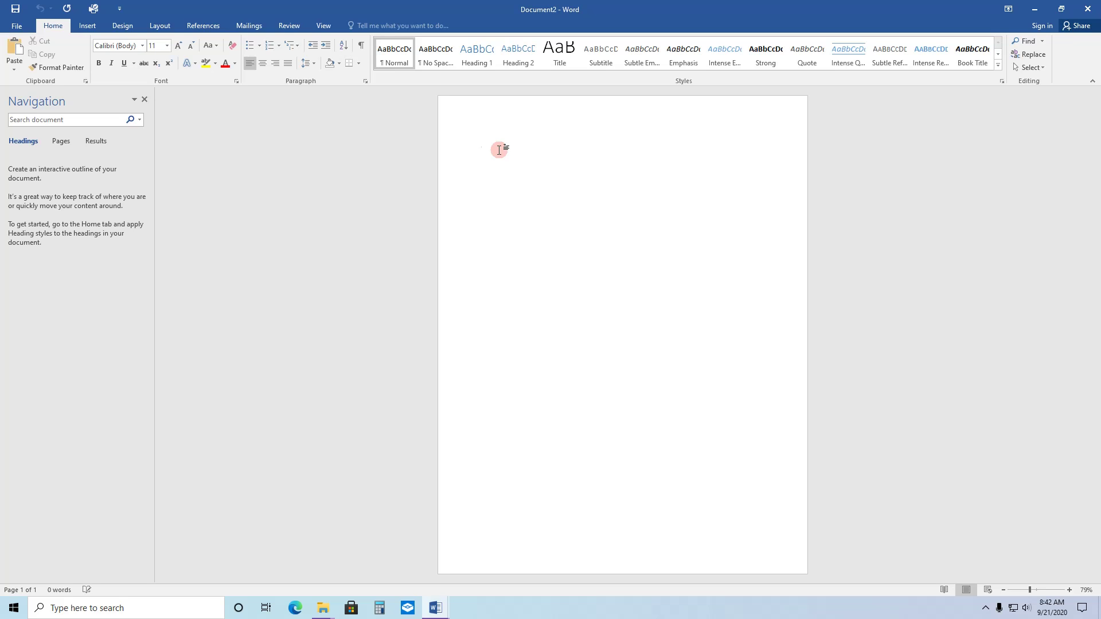
type("This is Calibri")
left_click(323, 26)
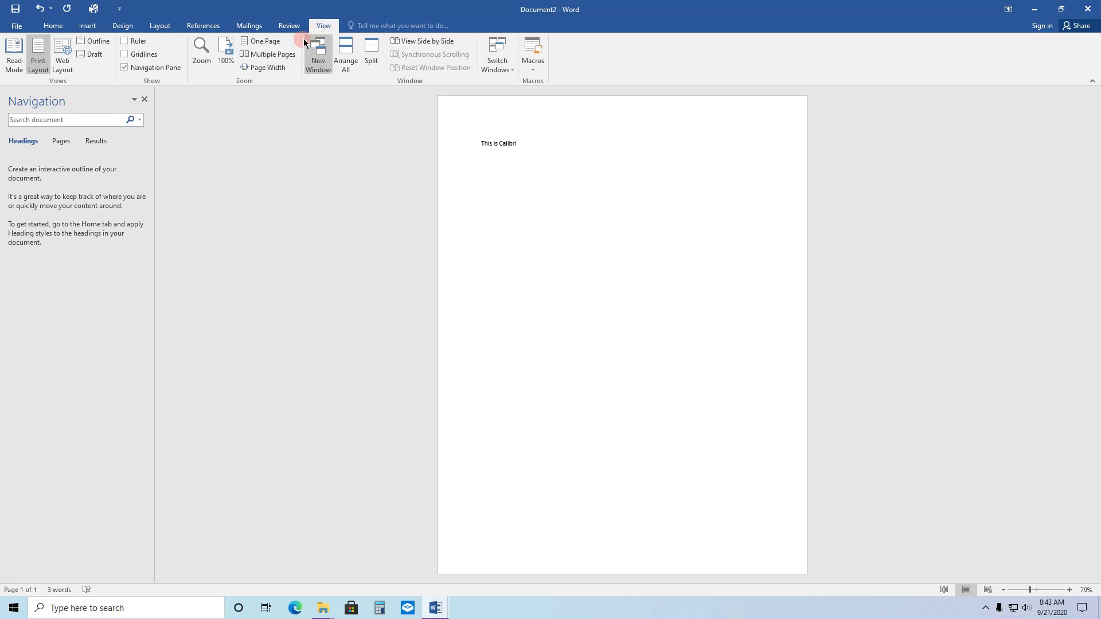
left_click(280, 68)
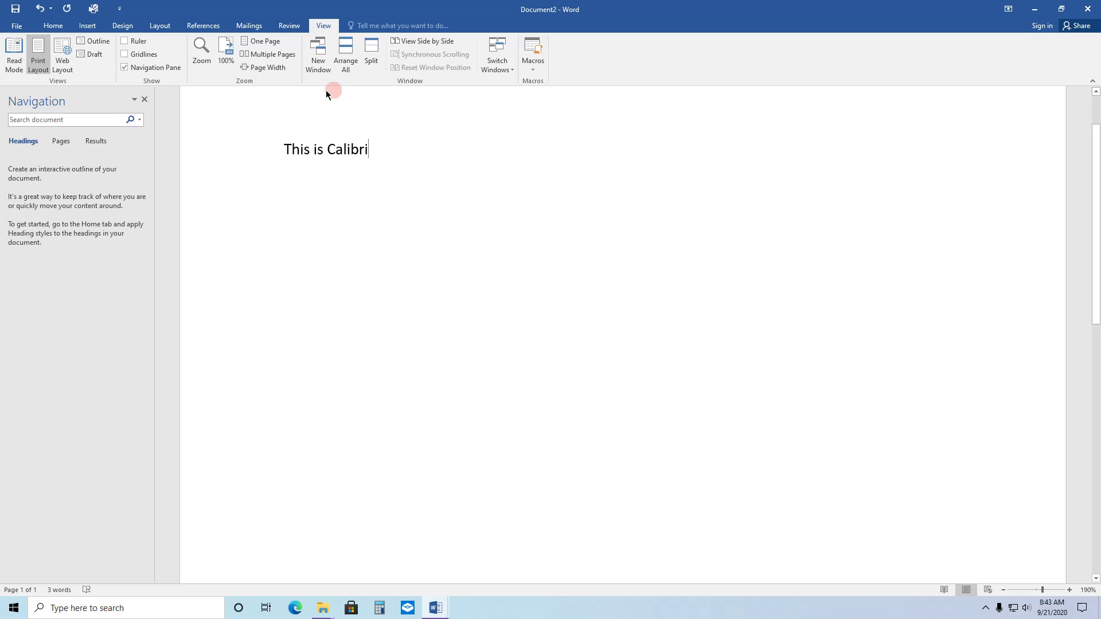
left_click(376, 152)
key("Return")
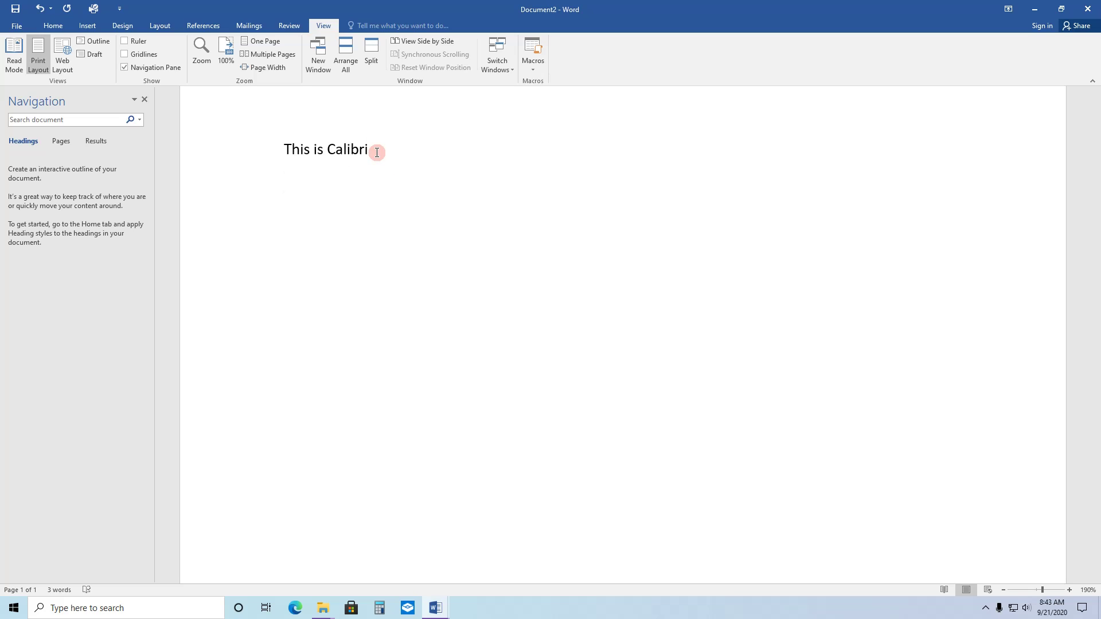
Choose Times New Roman, Regular style, size 12 in the Font dialog
left_click(56, 29)
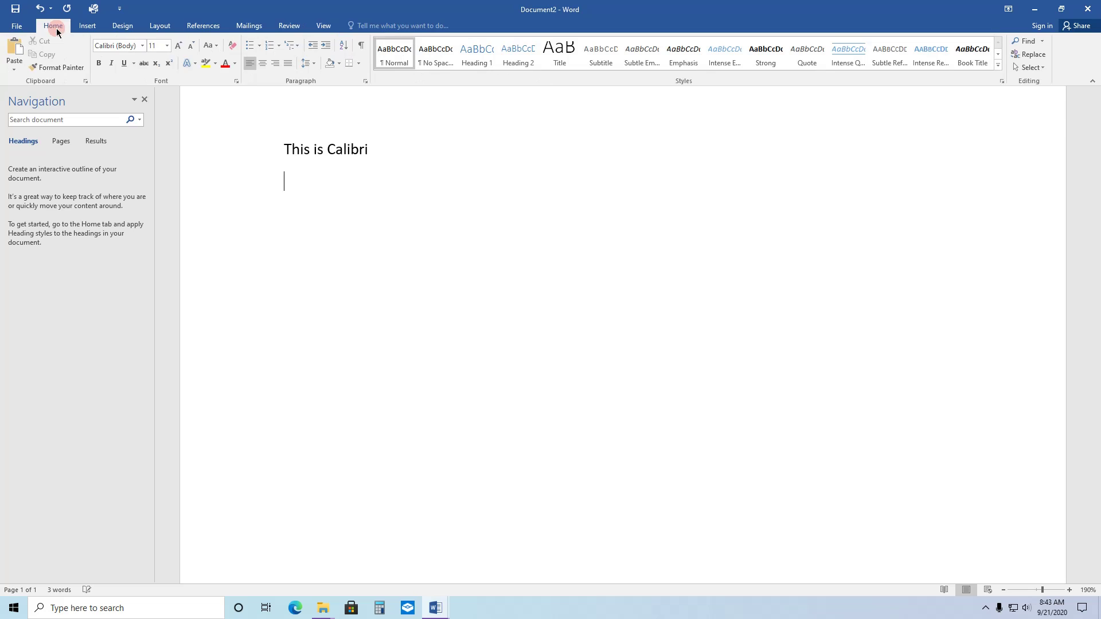
left_click(136, 49)
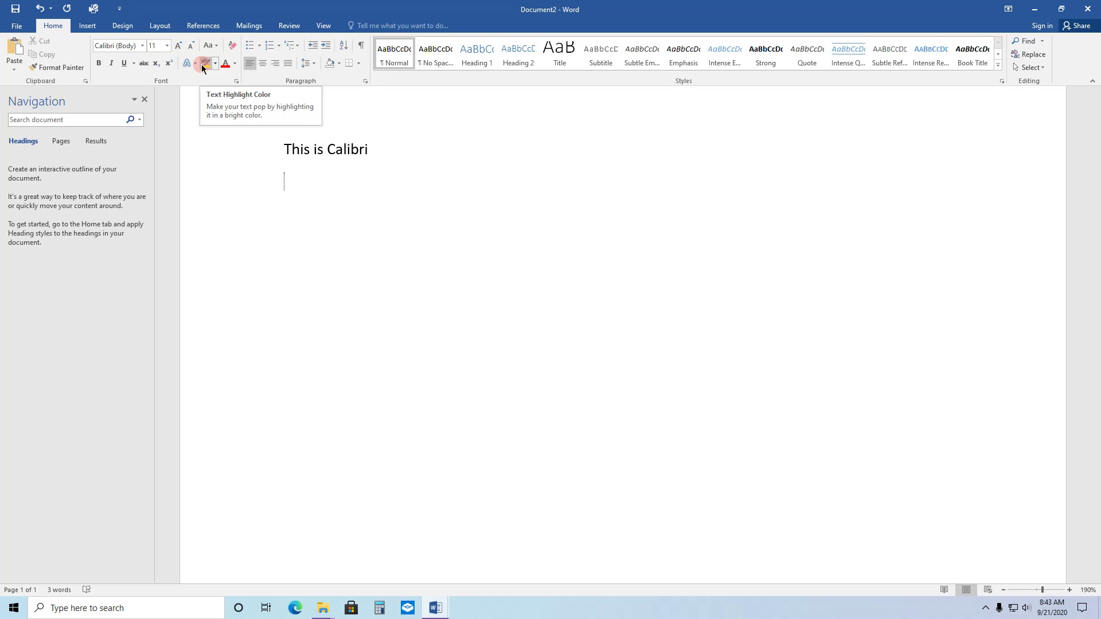
left_click(236, 82)
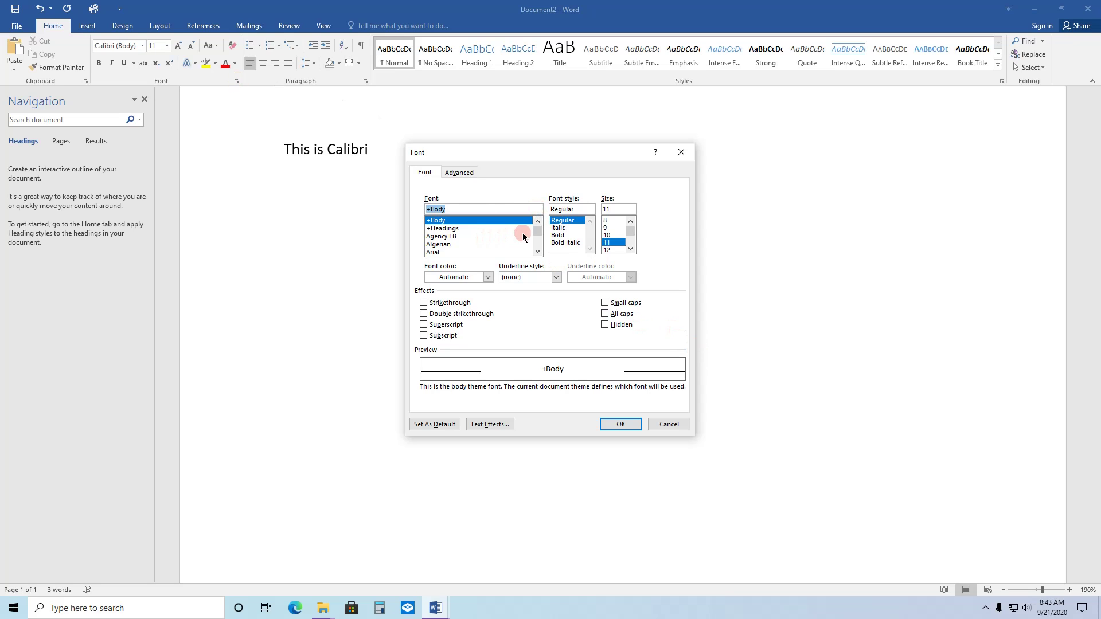
left_click_drag(538, 233, 542, 244)
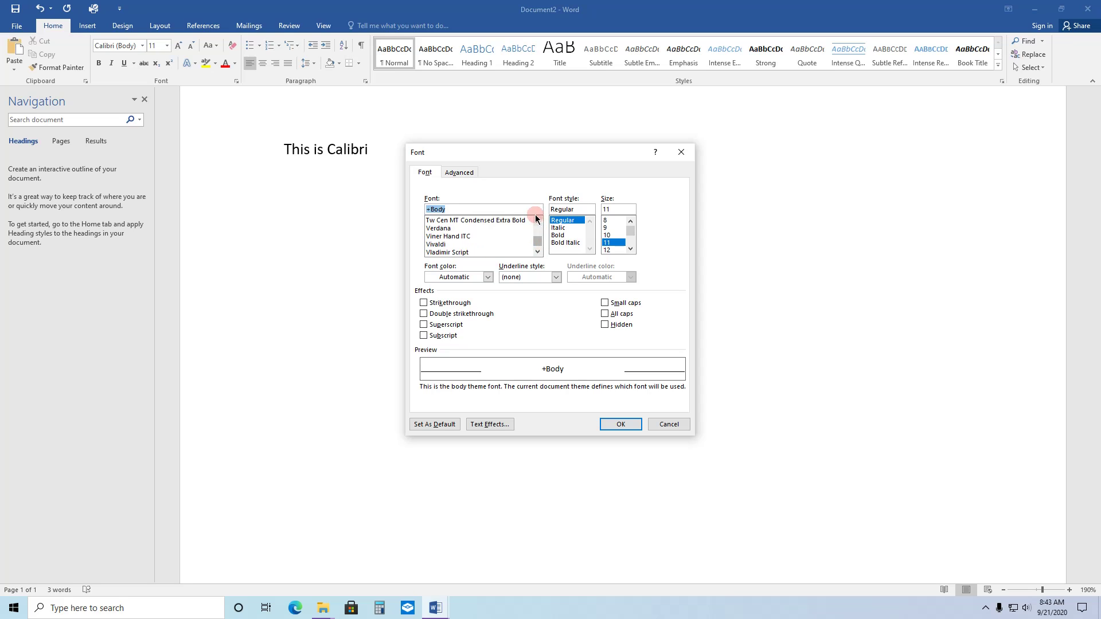
left_click(538, 222)
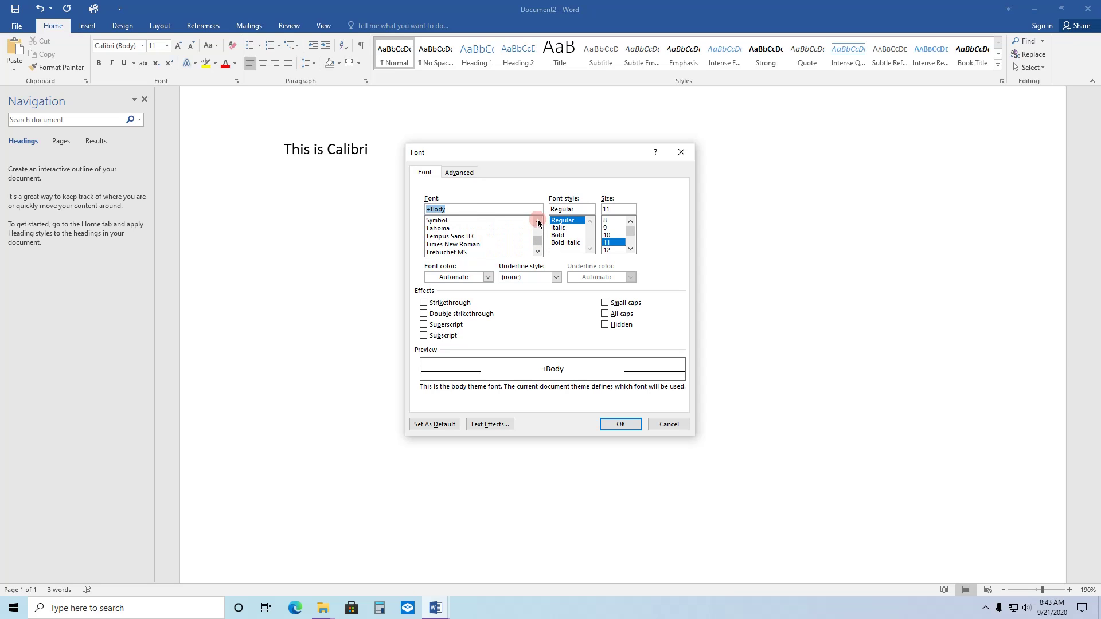
left_click(471, 244)
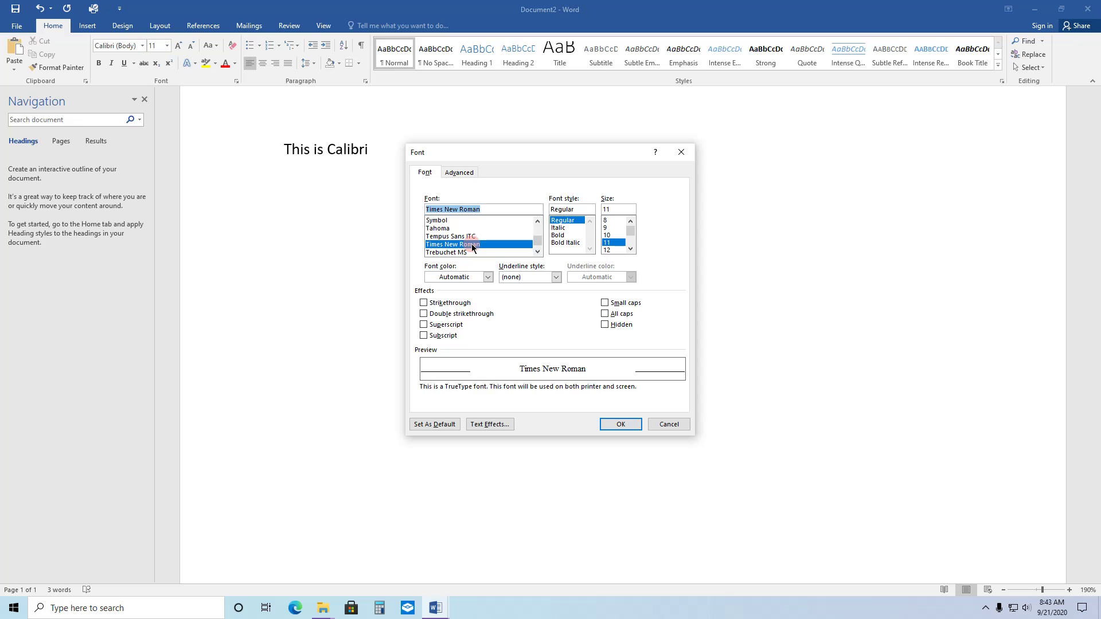
left_click(610, 250)
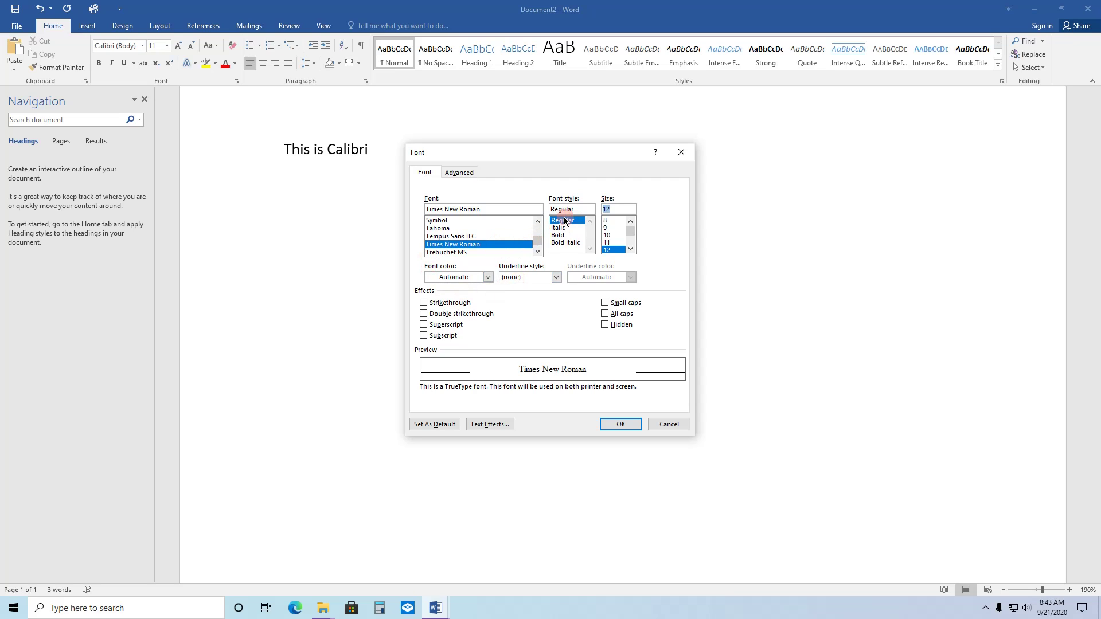
left_click(613, 252)
Make Times New Roman 12 pt the default font for this document only
left_click(427, 425)
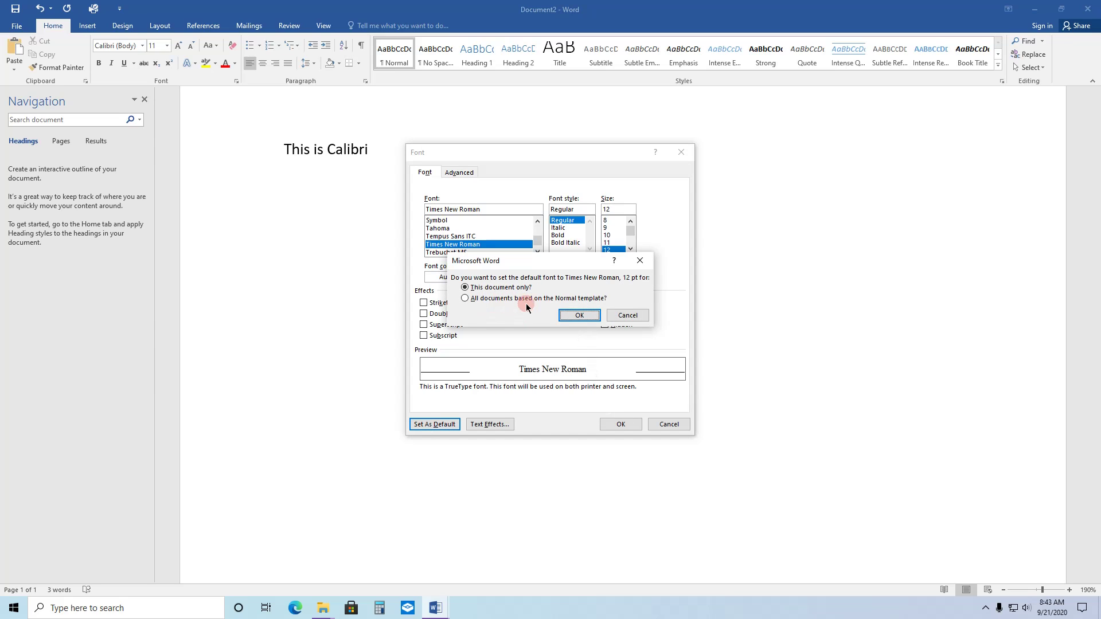
left_click(507, 298)
left_click(521, 298)
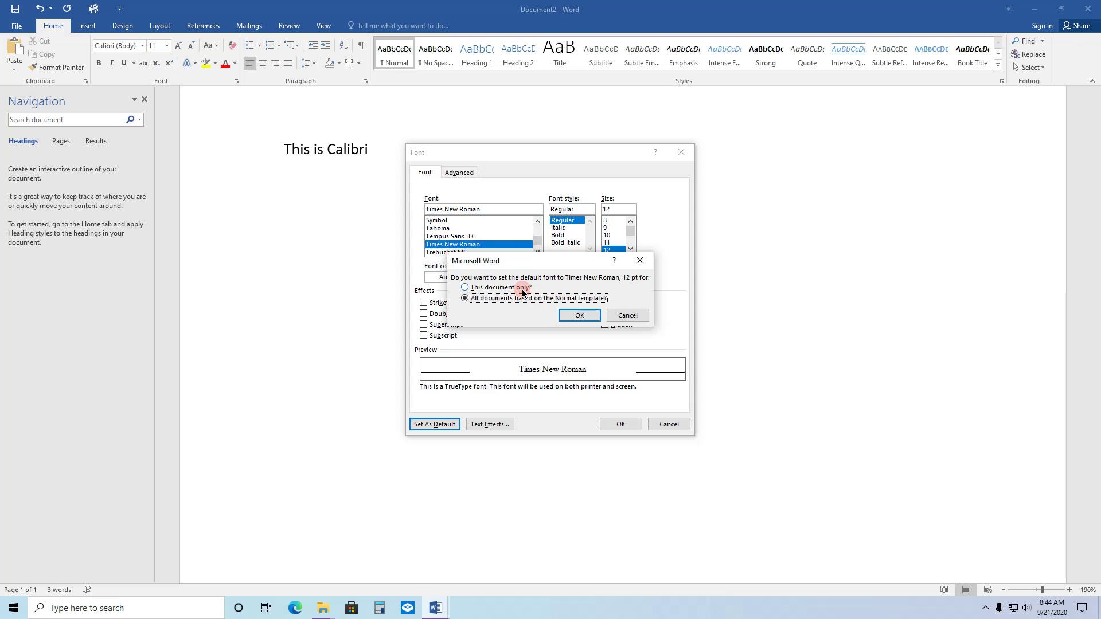
left_click(523, 288)
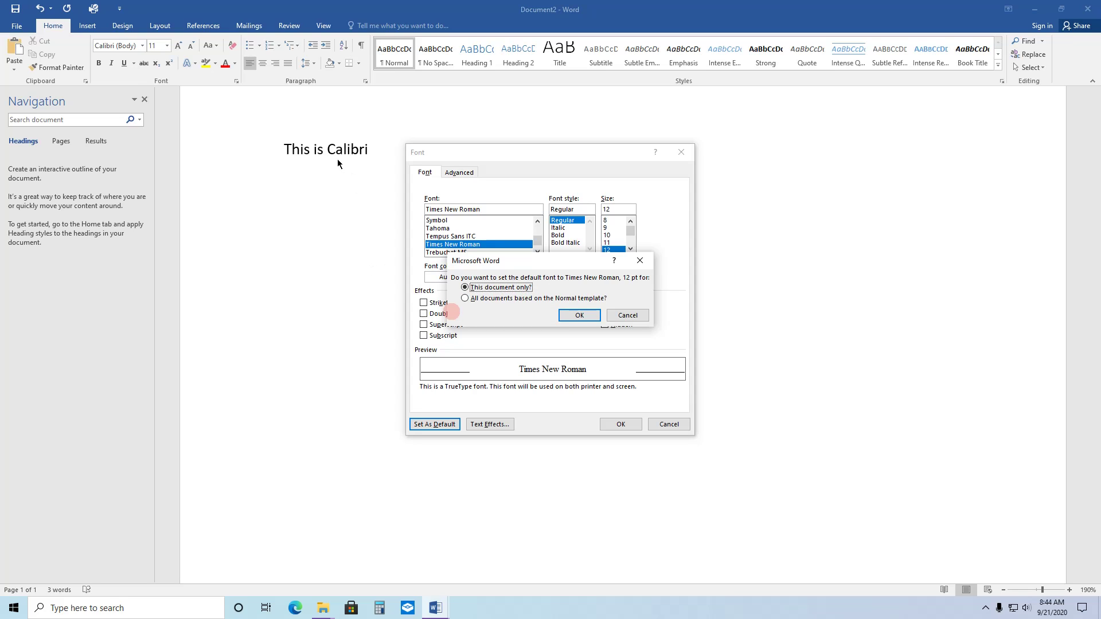
left_click(577, 315)
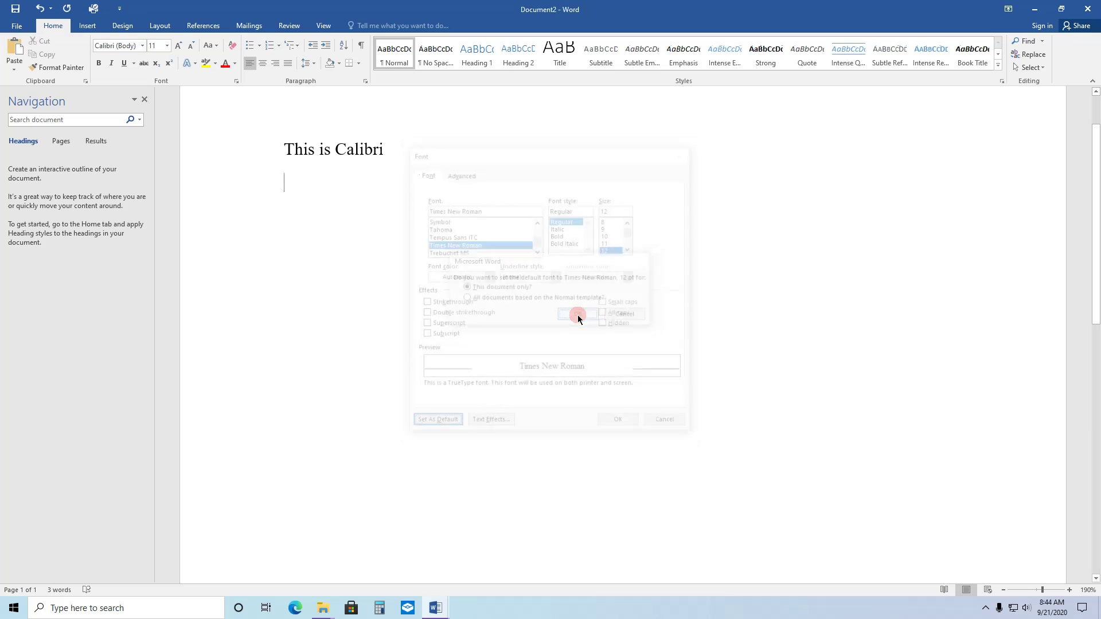
type(";alkjl;kjk")
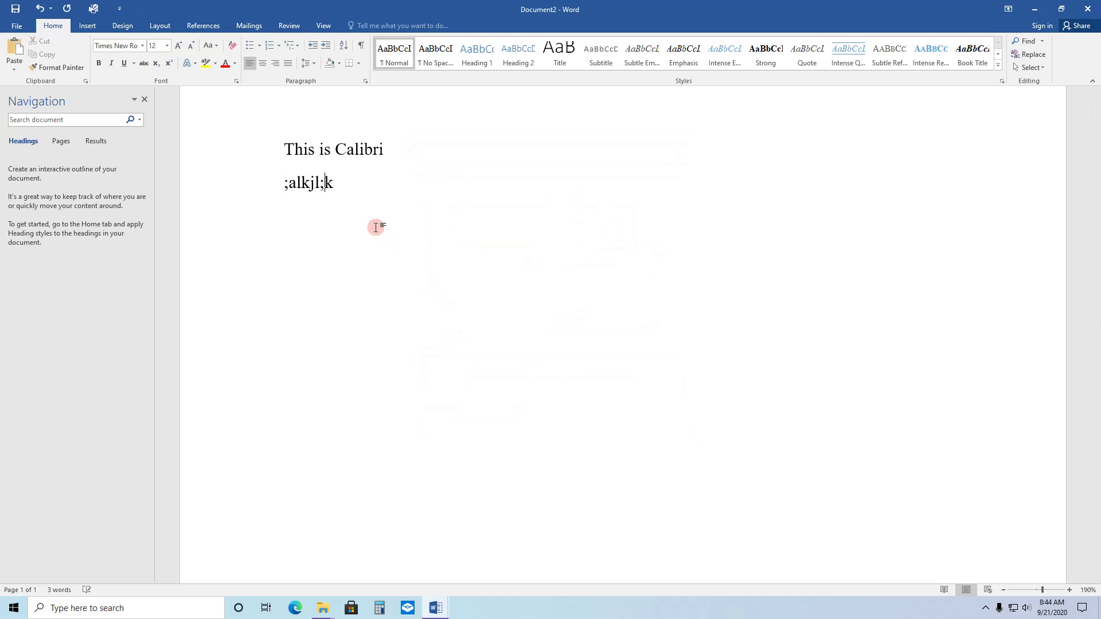
key("BackSpace")
key("BackSpace")
key("BackSpace")
key("BackSpace")
key("BackSpace")
key("BackSpace")
key("BackSpace")
key("BackSpace")
key("BackSpace")
key("BackSpace")
key("BackSpace")
Enter "Times Roman" on the second line and add the line "This is different" below it in Cooper Black
type("Times Roman")
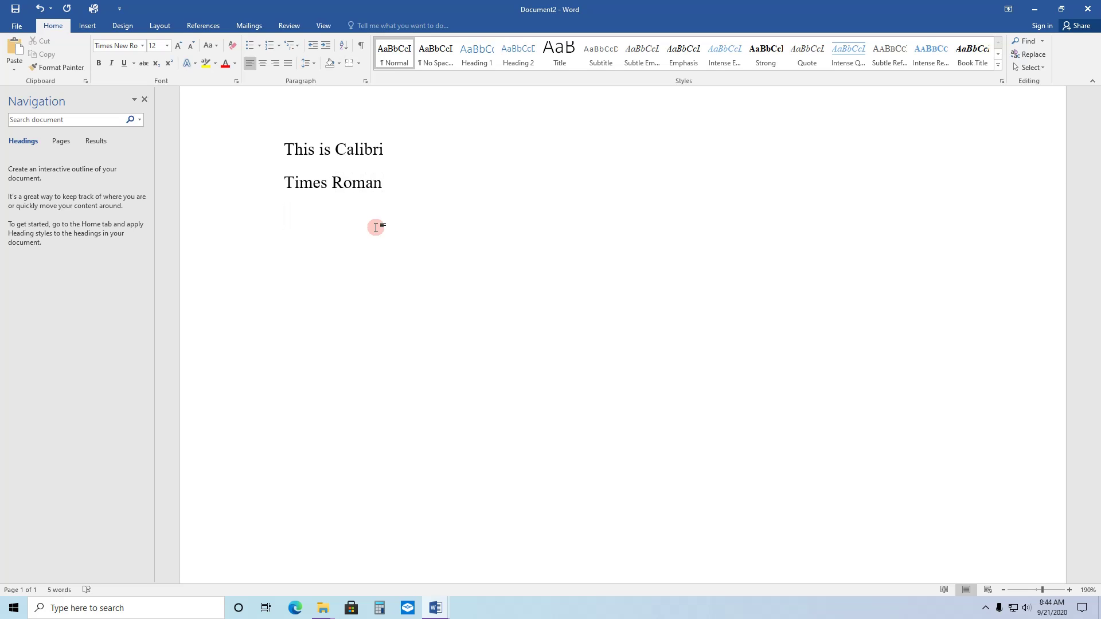
left_click(142, 46)
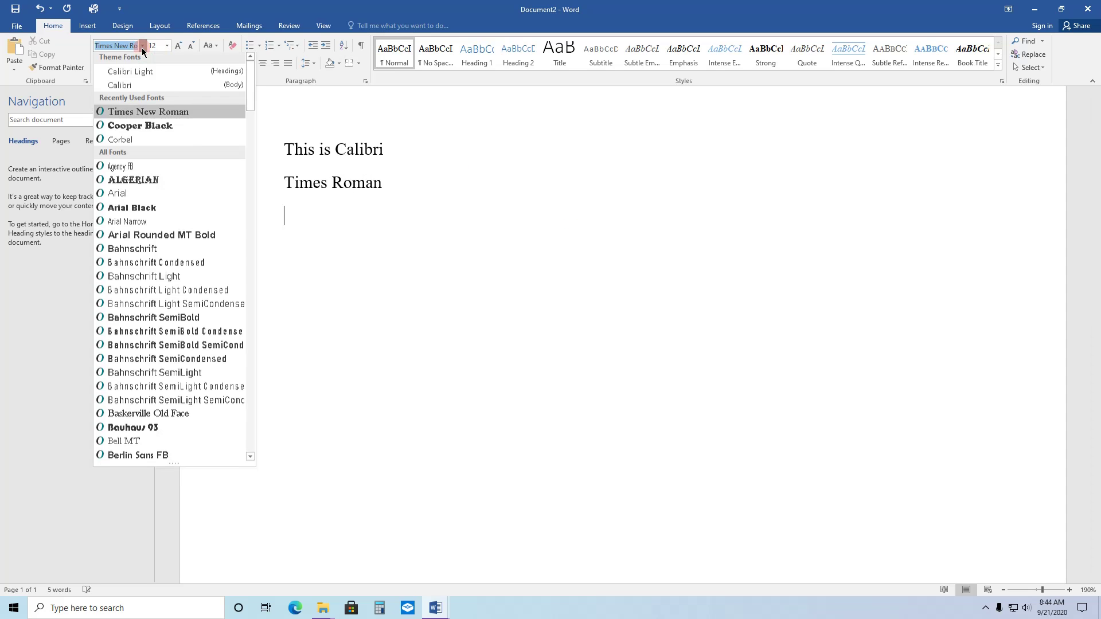
left_click(140, 125)
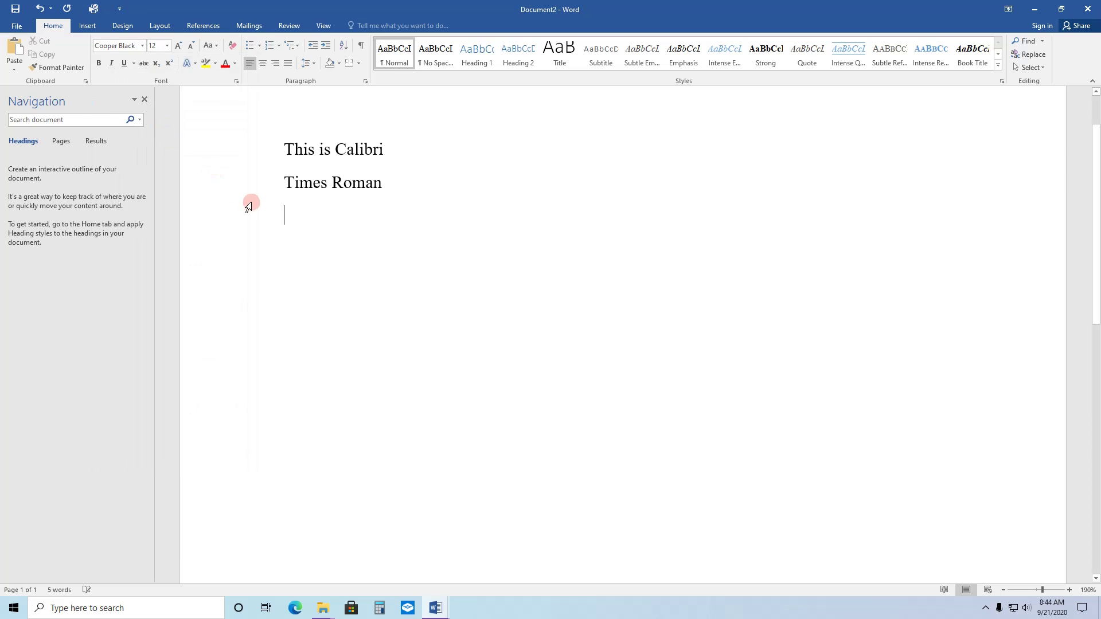
type("This is di")
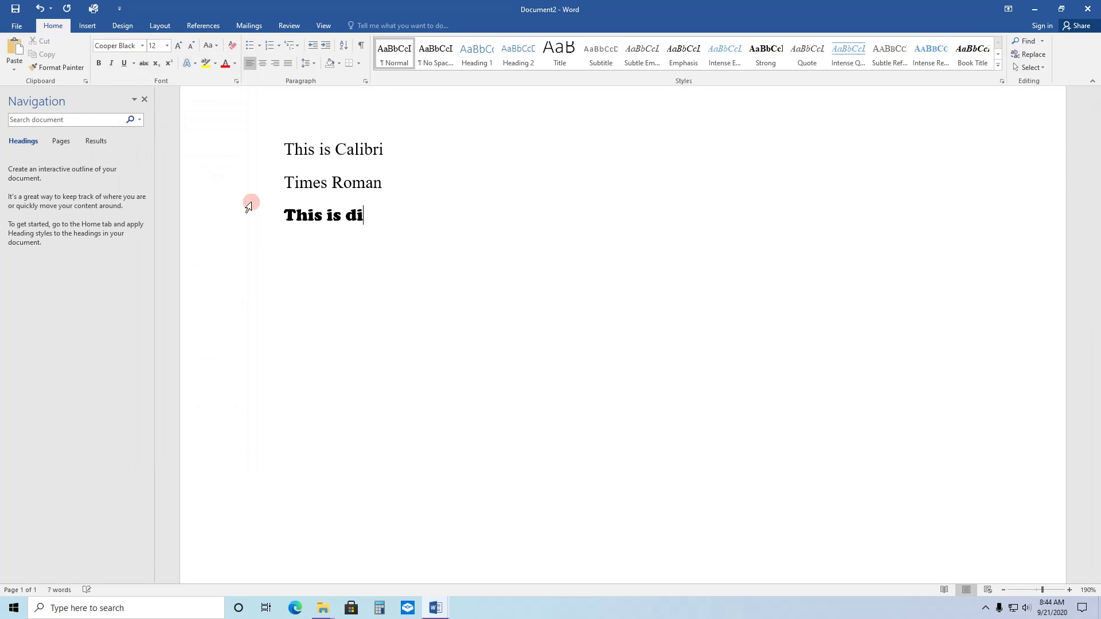
type("fferent")
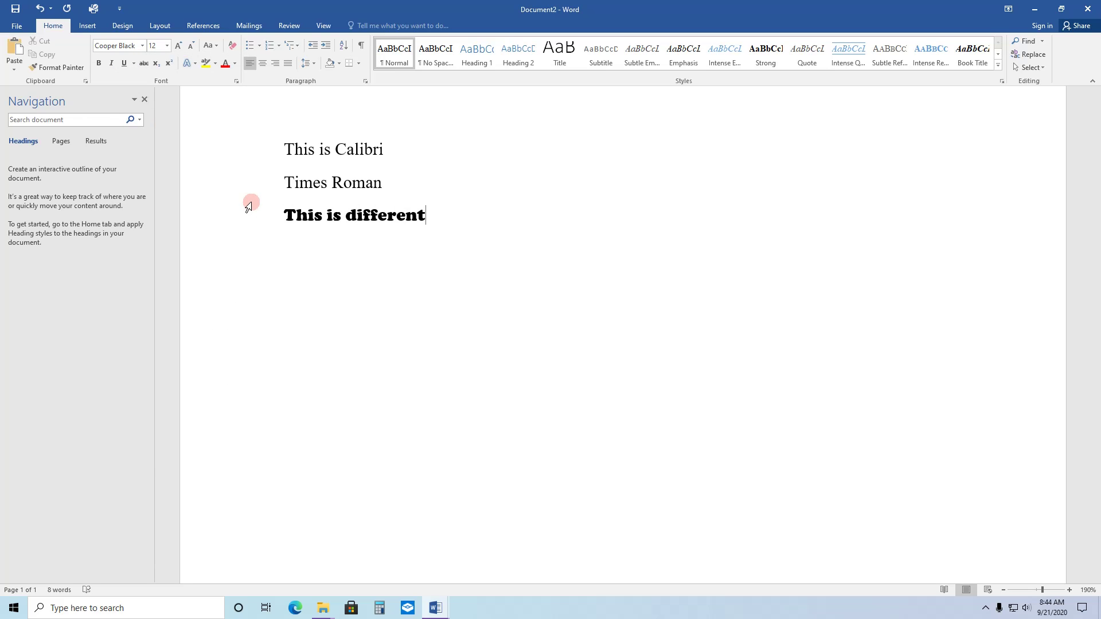
key("Return")
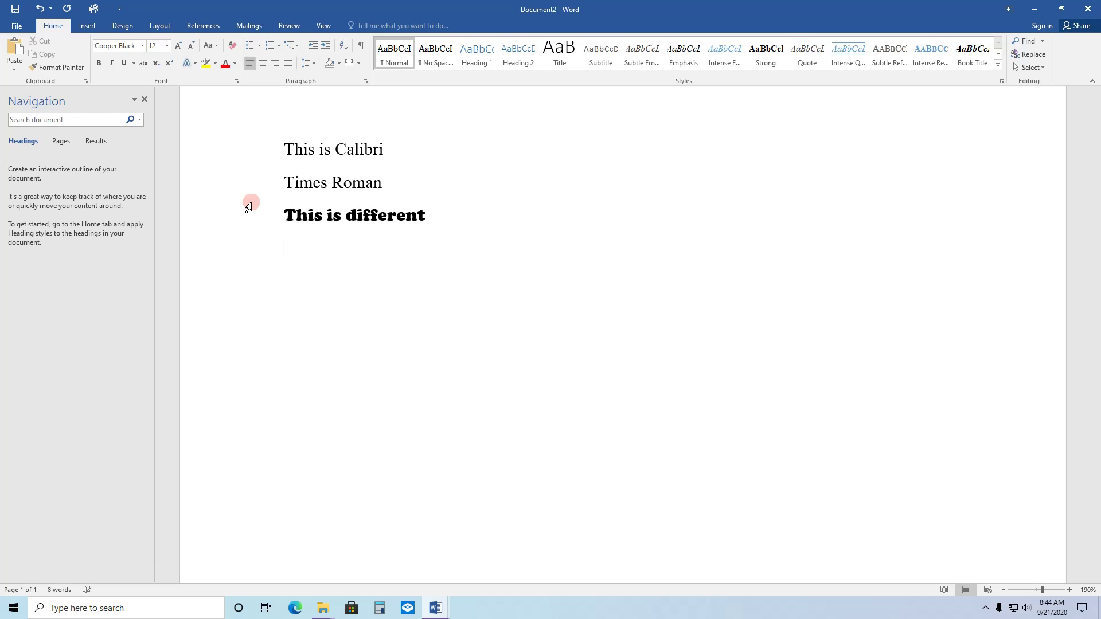
Insert another "Times Roman" line between the existing "Times Roman" line and "This is different"
left_click(290, 150)
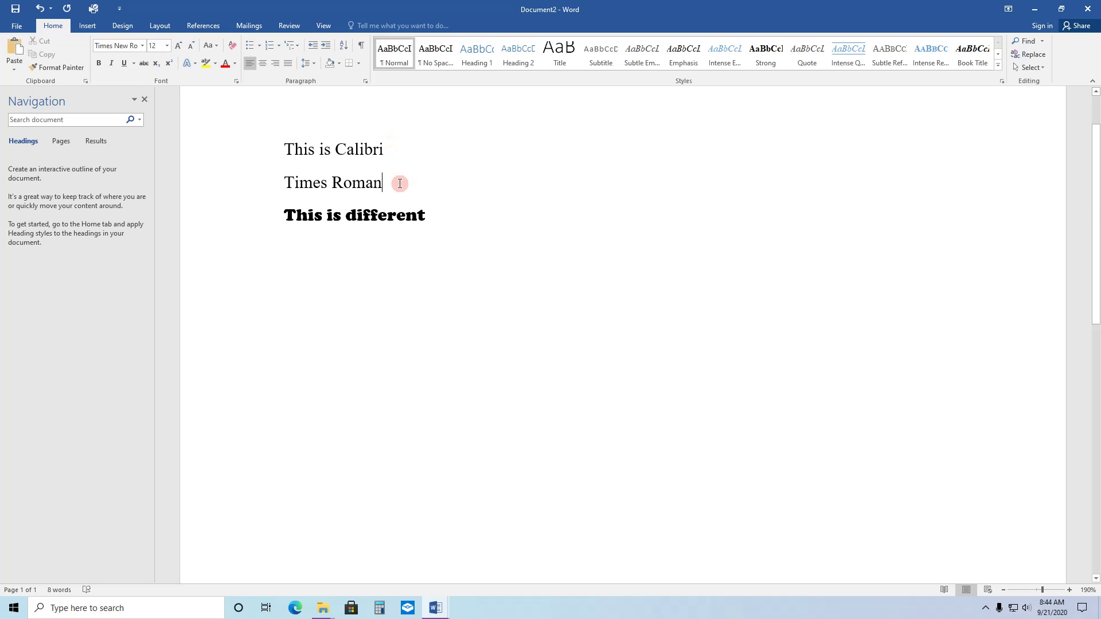
key("Return")
key("Return")
key("BackSpace")
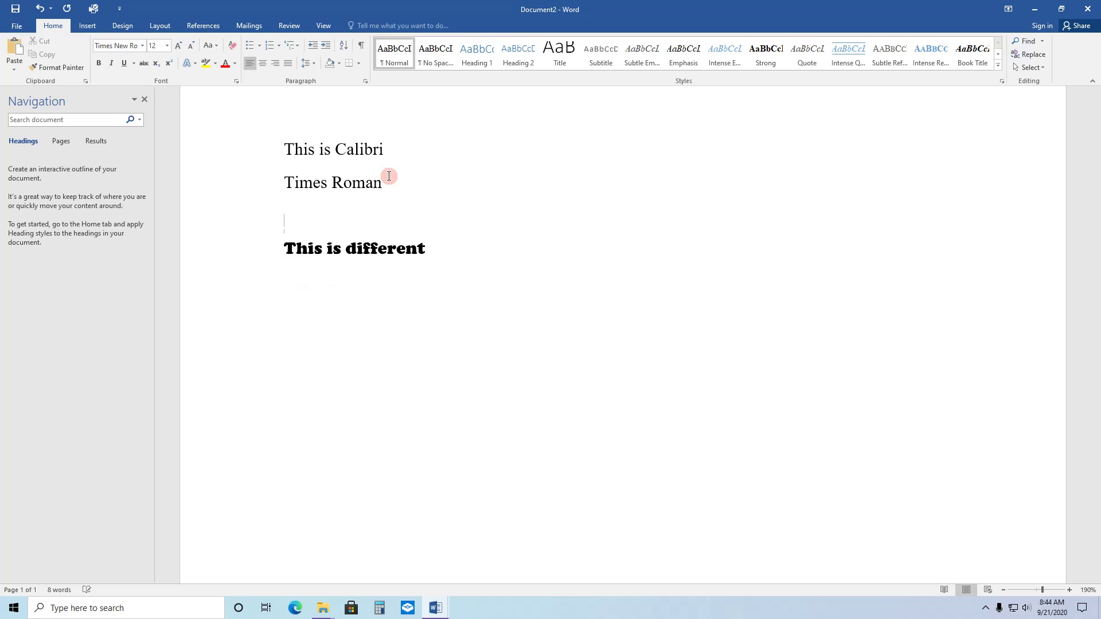
type("times Roam")
key("BackSpace")
key("BackSpace")
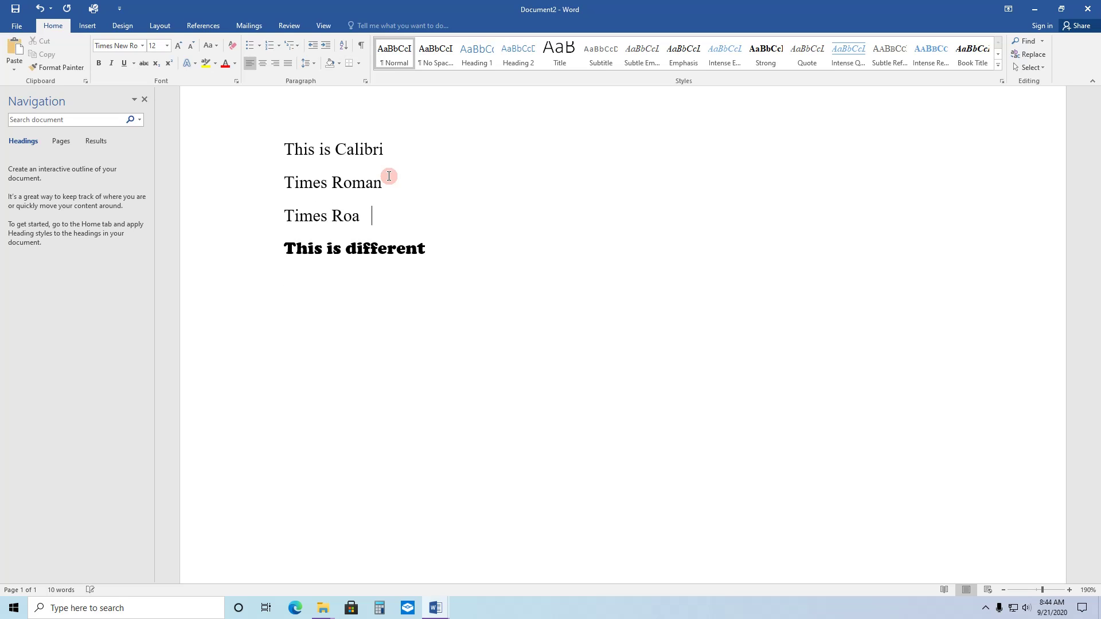
type("man")
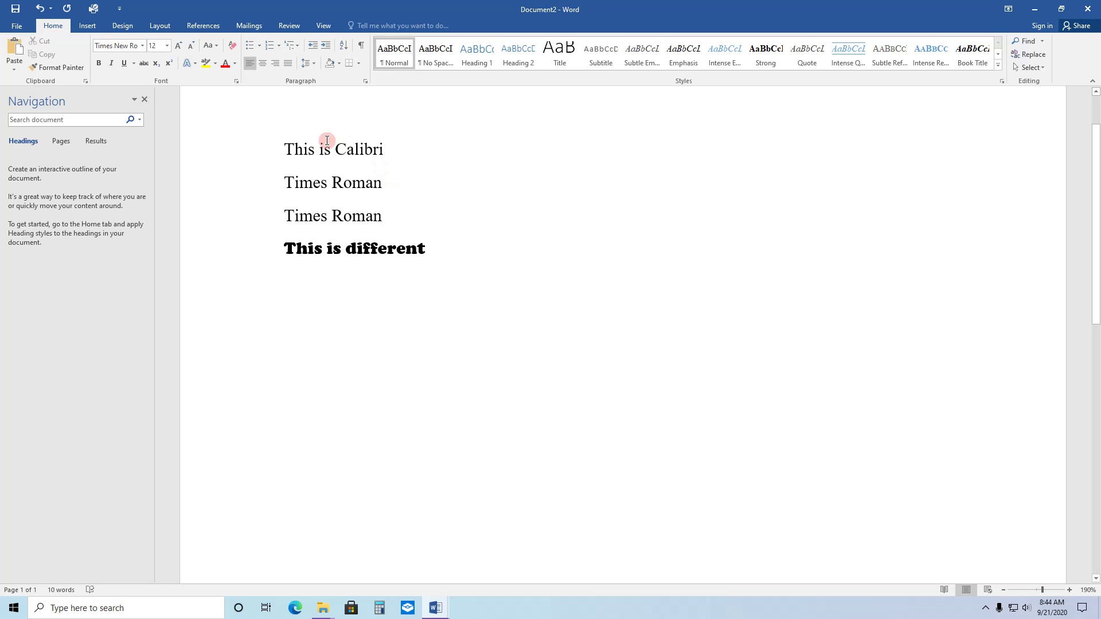
Change the font of the word "Calibri" in the first line to Bahnschrift SemiBold
left_click_drag(335, 148, 381, 144)
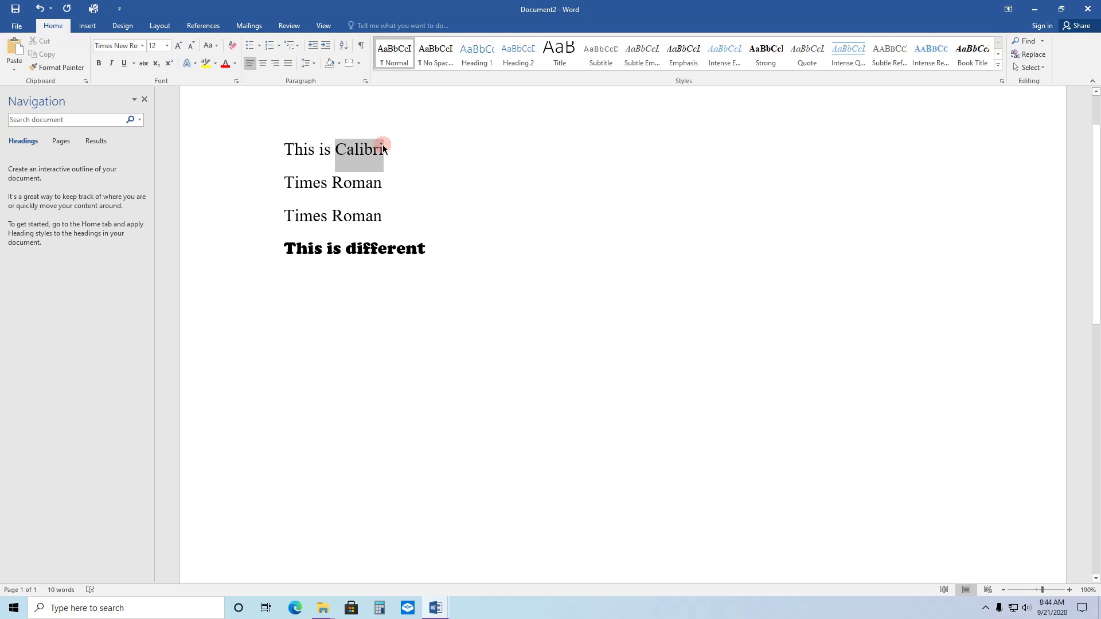
left_click(143, 50)
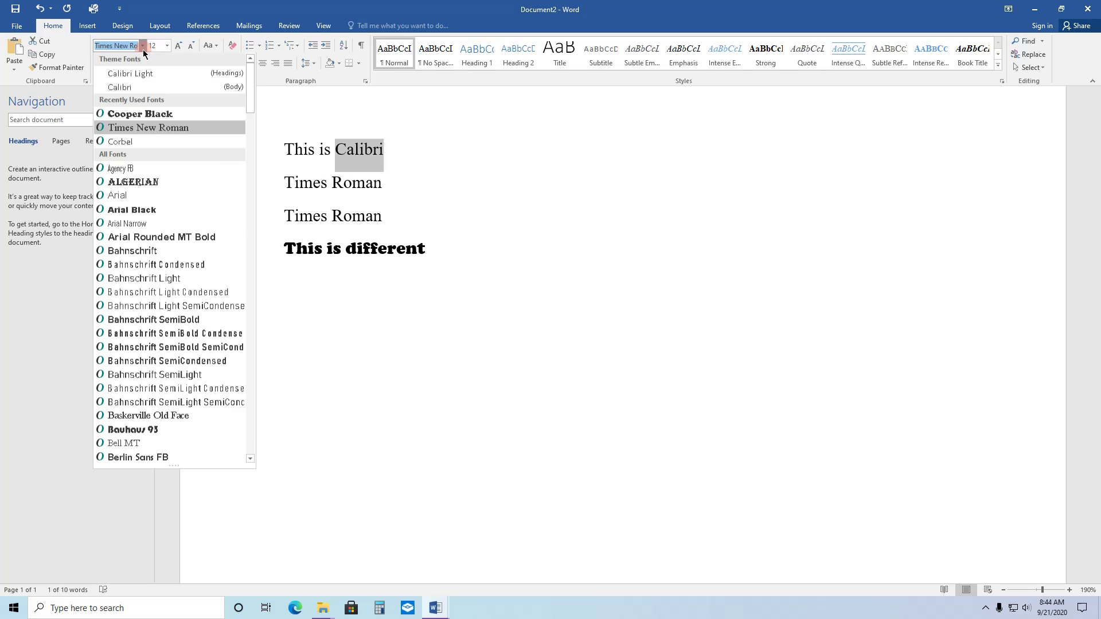
left_click(159, 323)
left_click(500, 203)
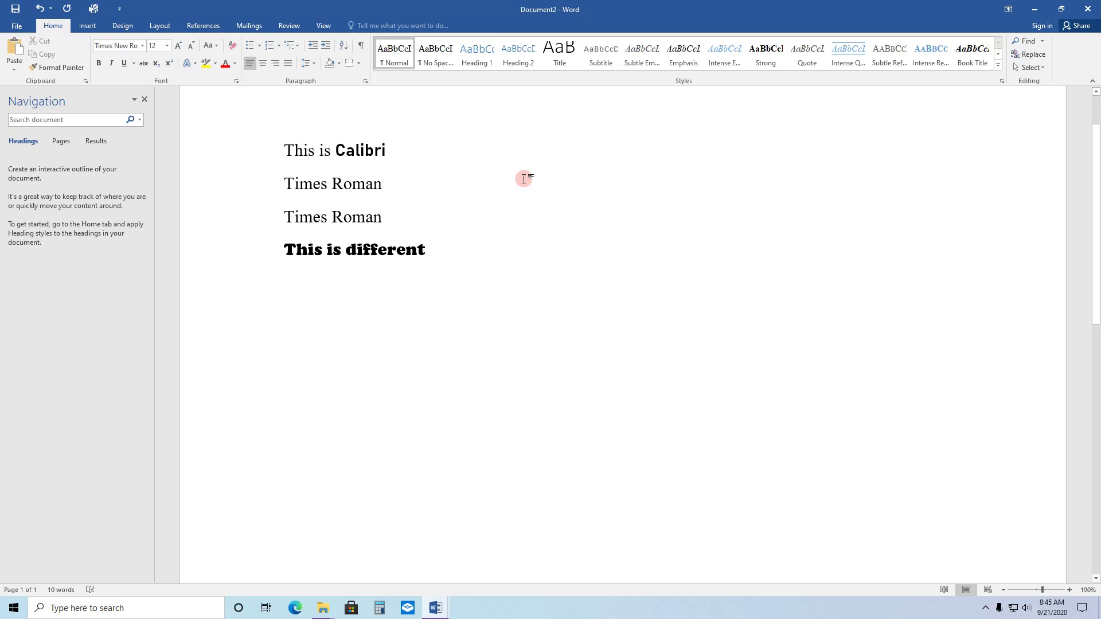
Close the font practice document
left_click(1087, 13)
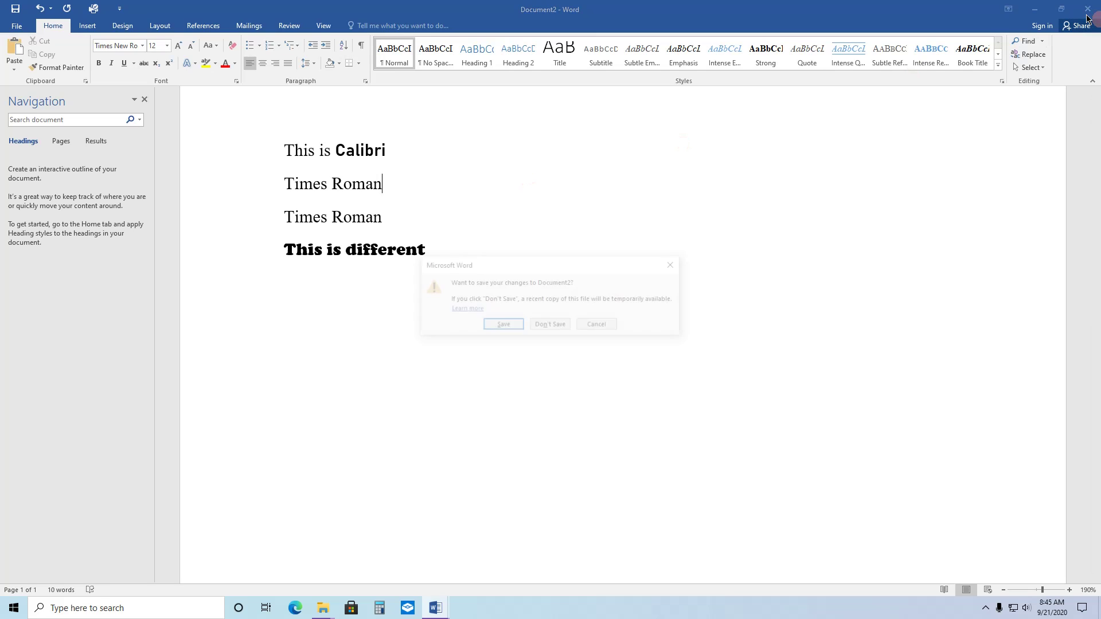